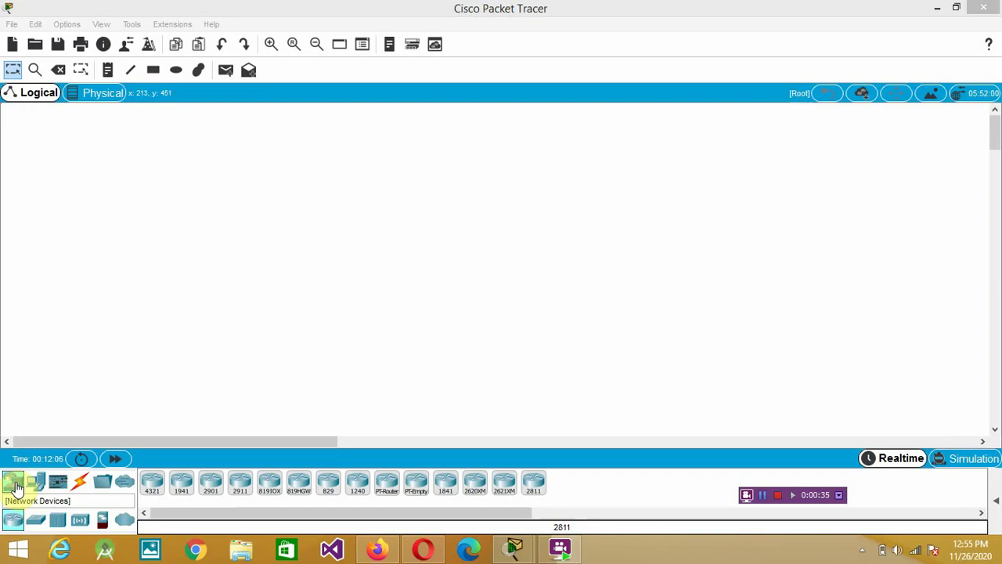
Look through the available network devices, end devices, components and connection types
click(17, 487)
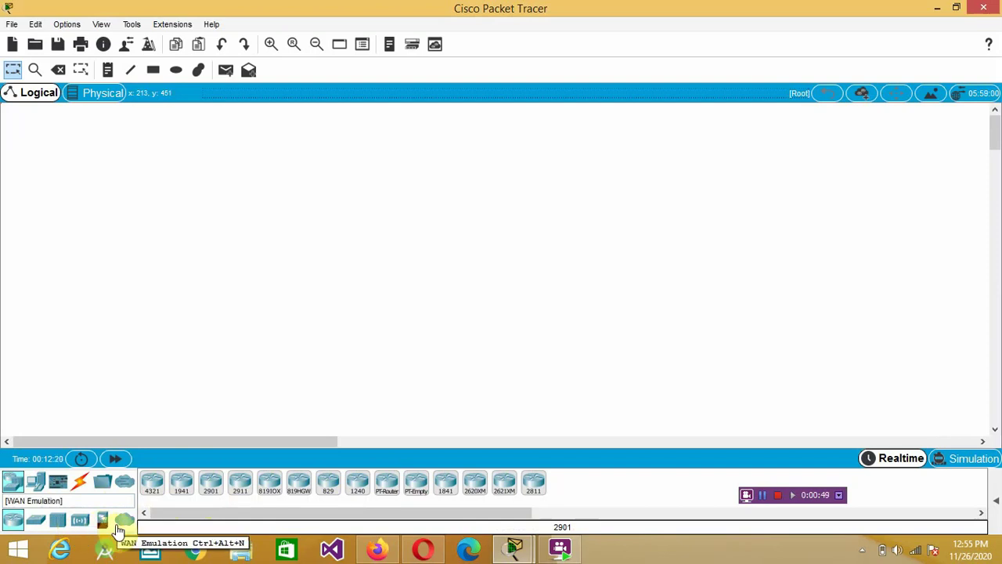
click(37, 483)
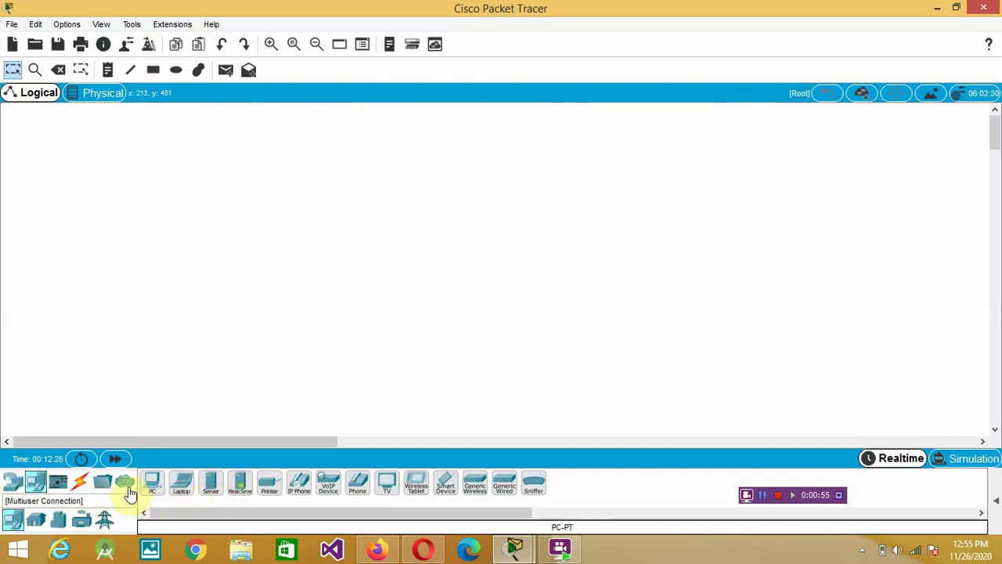
click(154, 487)
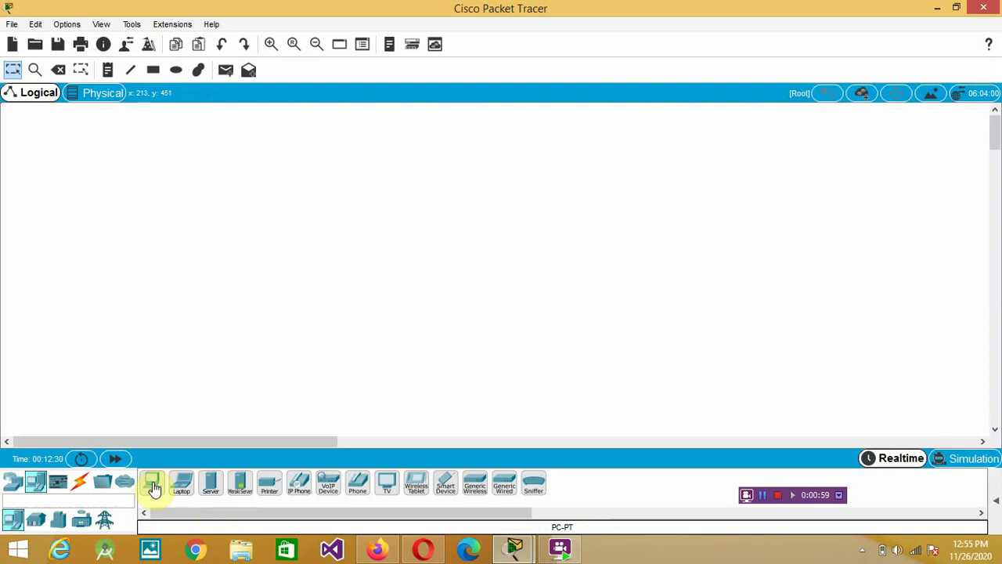
click(60, 489)
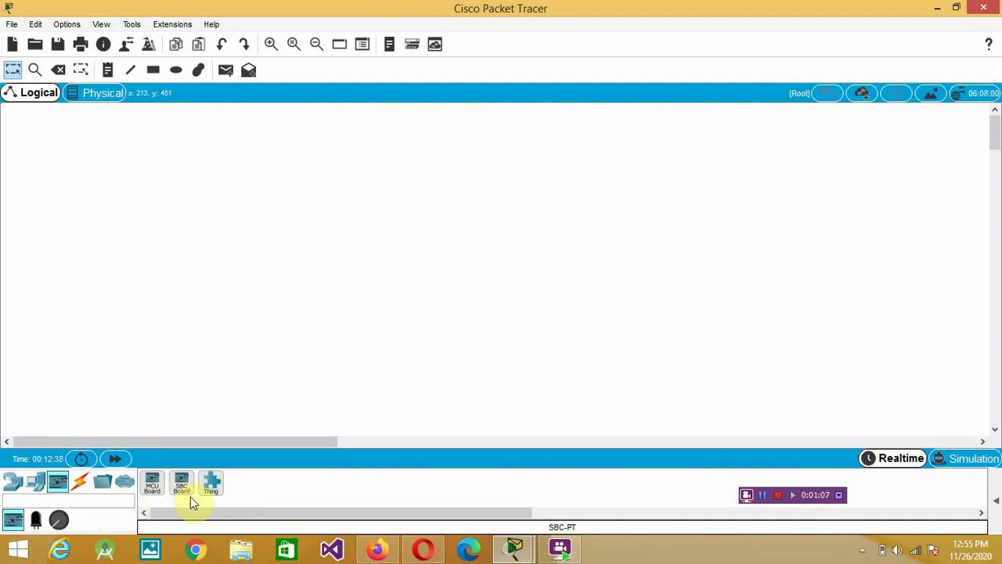
click(82, 483)
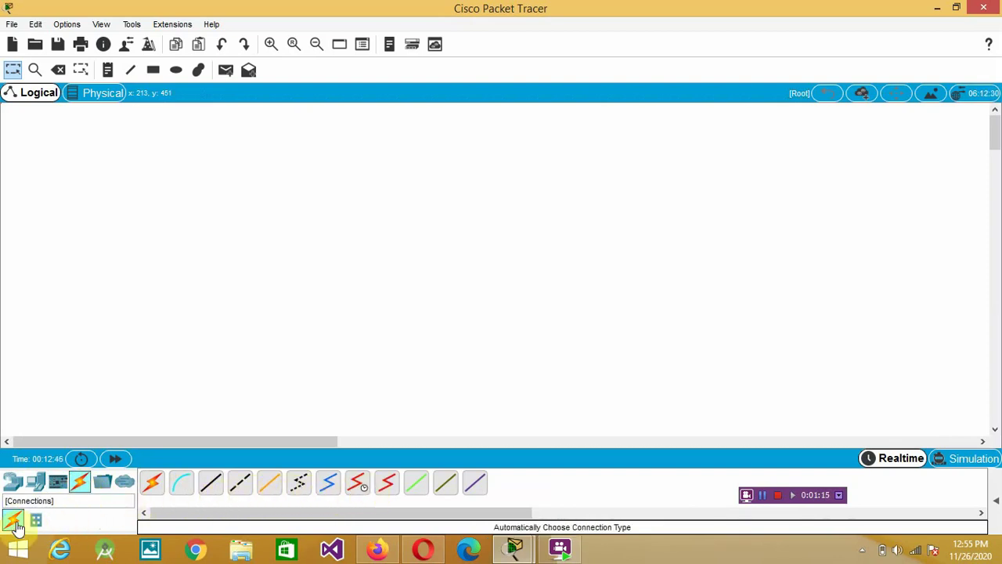
Place two generic PCs side by side in the empty logical workspace, spaced apart at about the same height
click(36, 486)
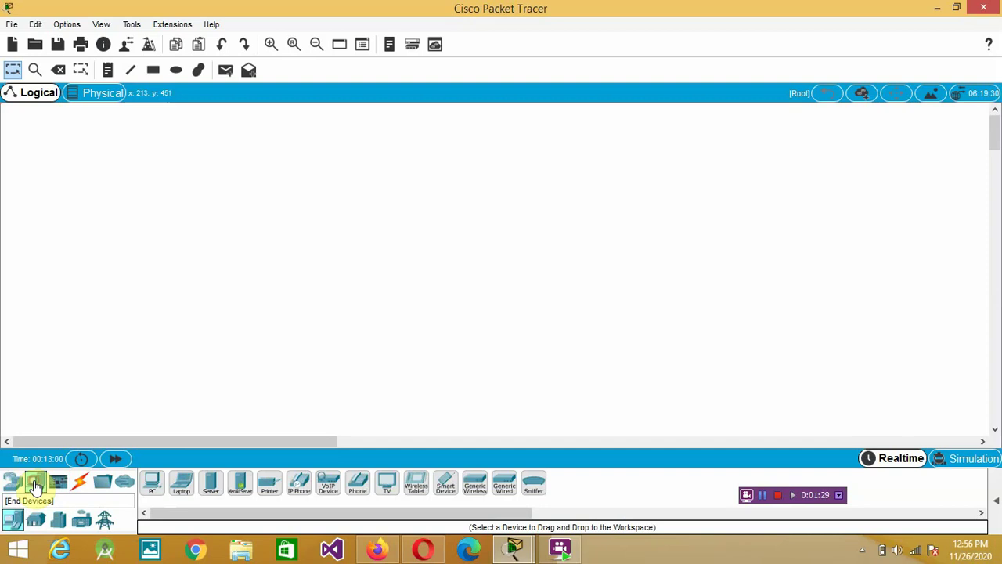
click(153, 487)
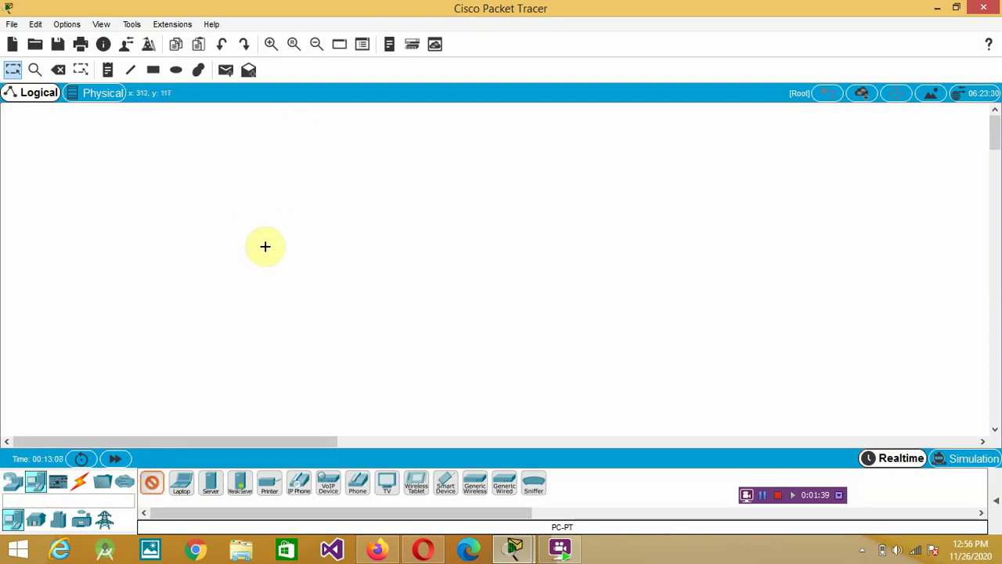
click(228, 190)
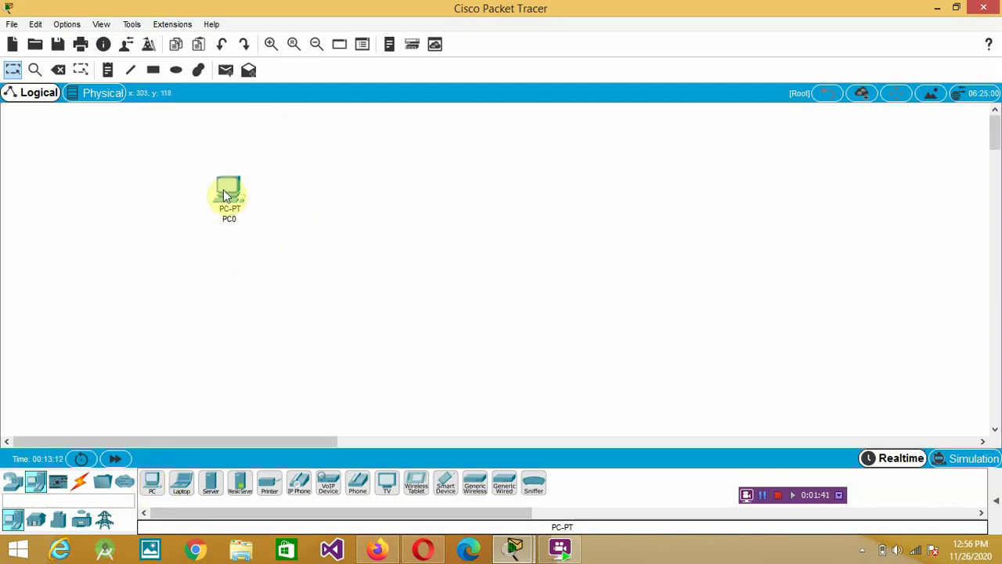
drag(225, 196, 239, 243)
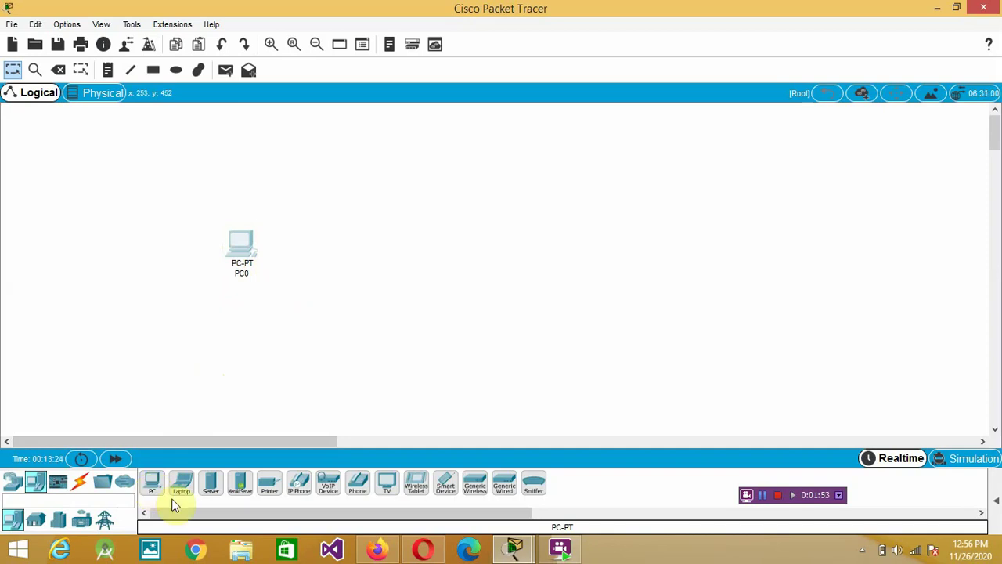
click(153, 484)
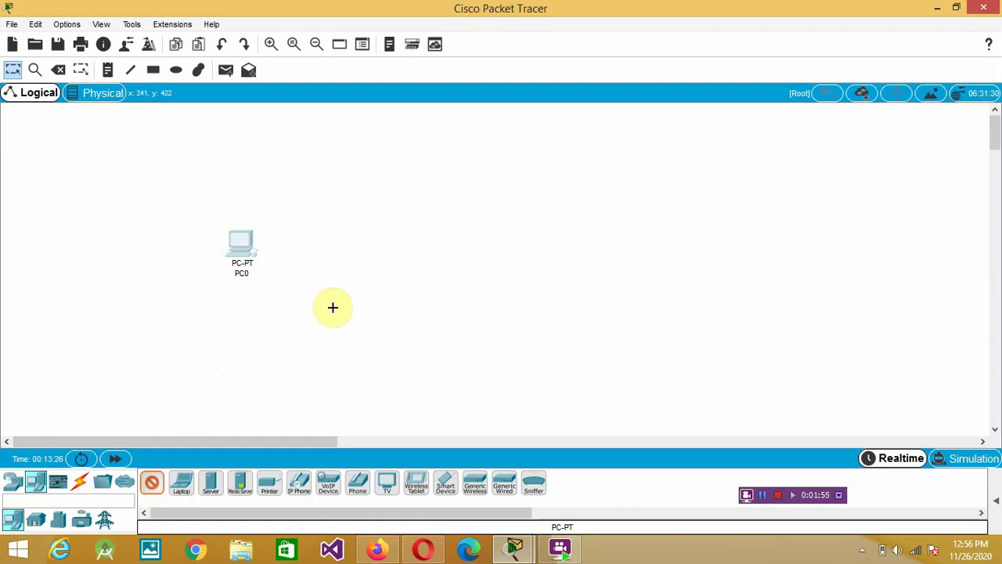
click(459, 230)
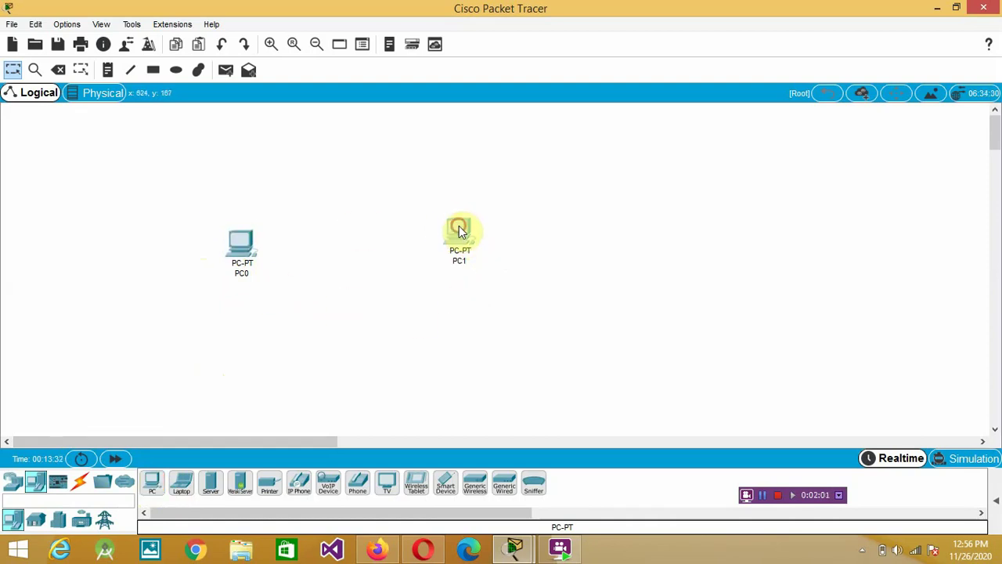
mouse_move(459, 229)
mouse_down()
mouse_move(465, 246)
mouse_move(463, 234)
mouse_up()
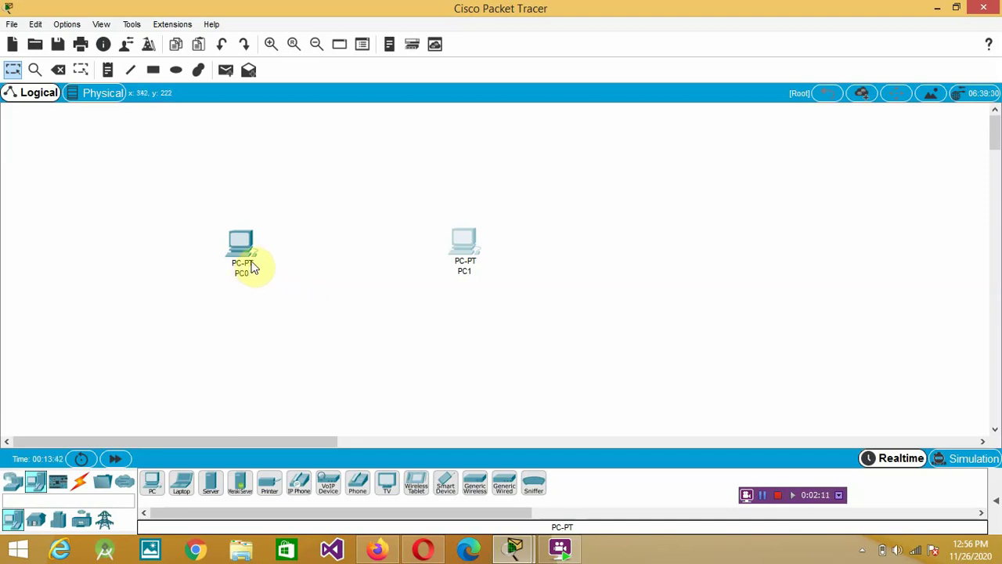
Connect PC0 to PC1 using the automatically chosen connection type
mouse_move(256, 271)
click(77, 487)
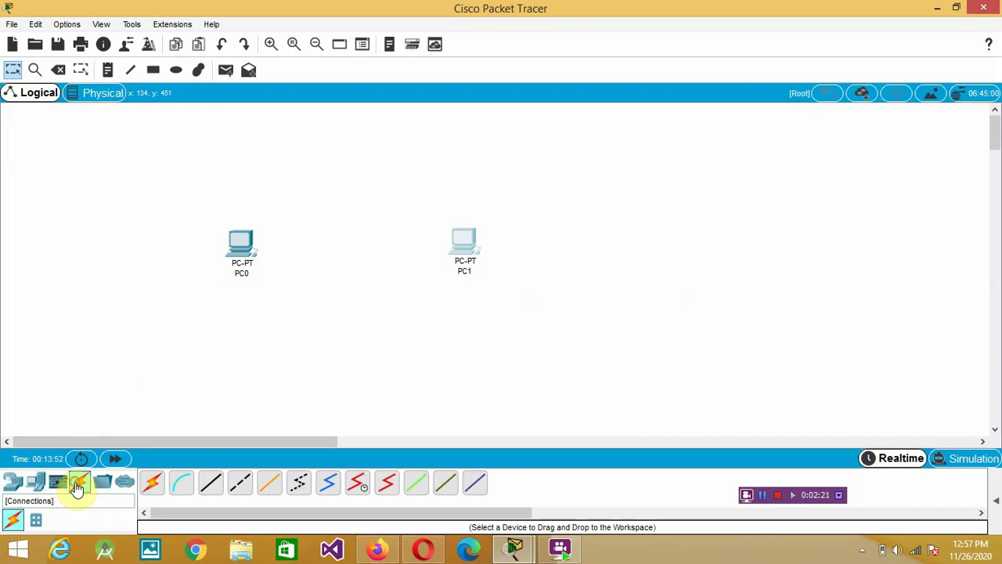
click(155, 484)
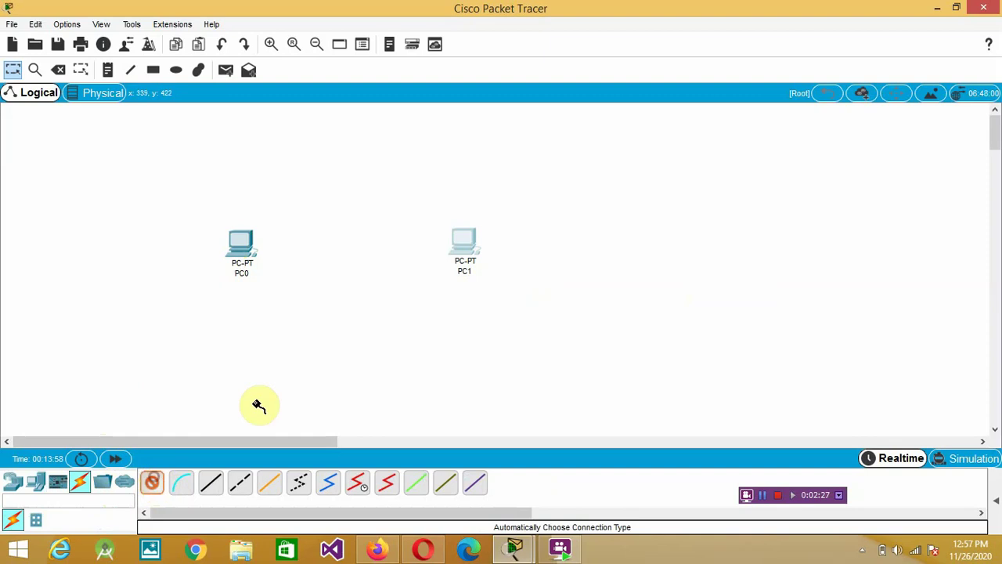
click(245, 249)
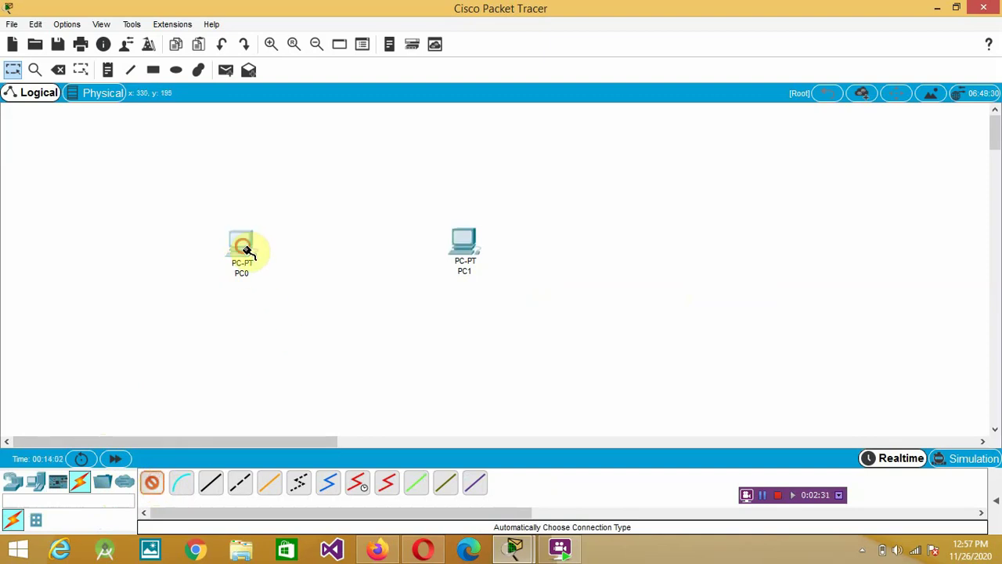
click(462, 238)
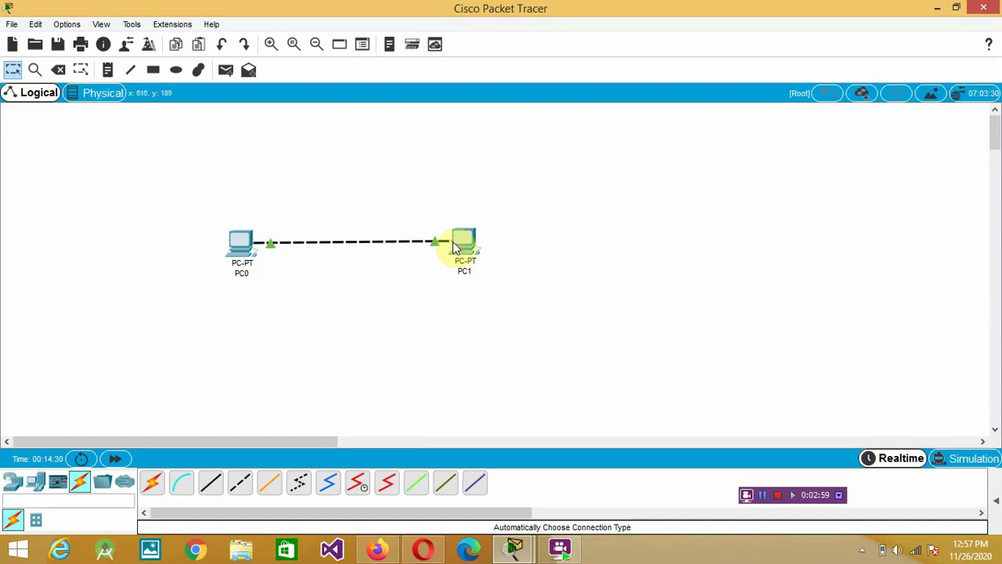
Delete the cable between PC0 and PC1
mouse_move(464, 244)
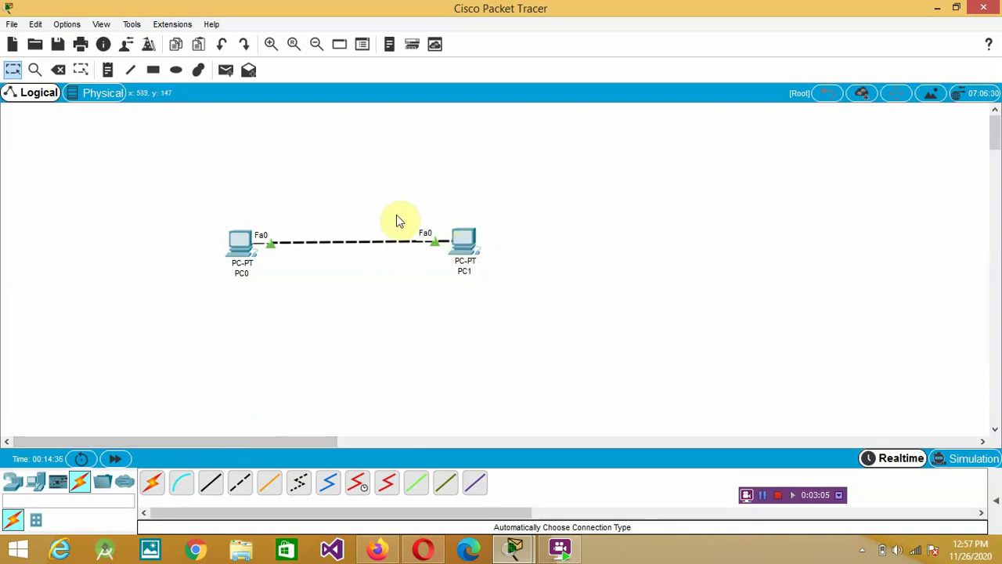
click(401, 242)
key(Delete)
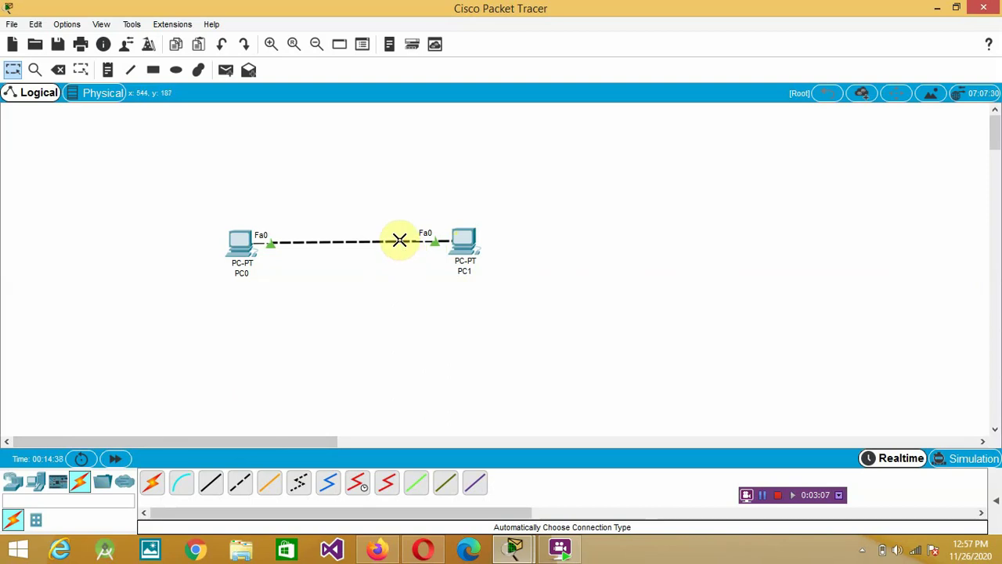
click(406, 242)
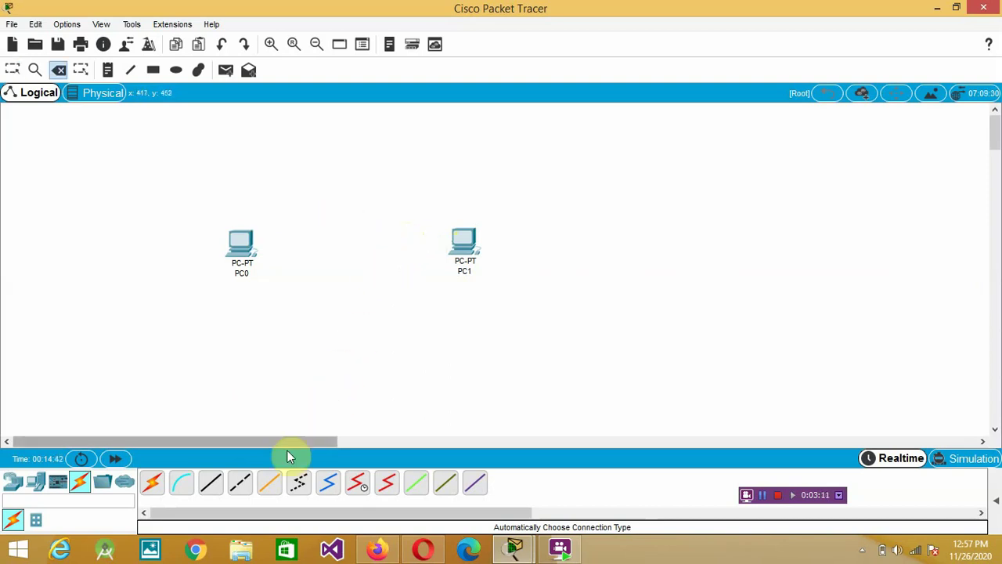
Connect FastEthernet0 of PC0 to FastEthernet0 of PC1 with a Copper Cross-Over cable
click(243, 486)
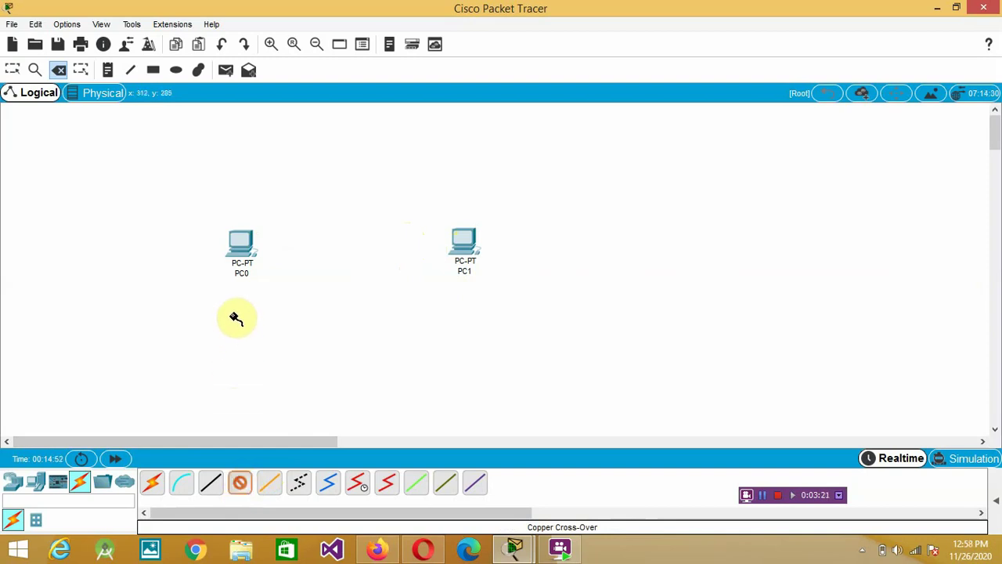
click(243, 247)
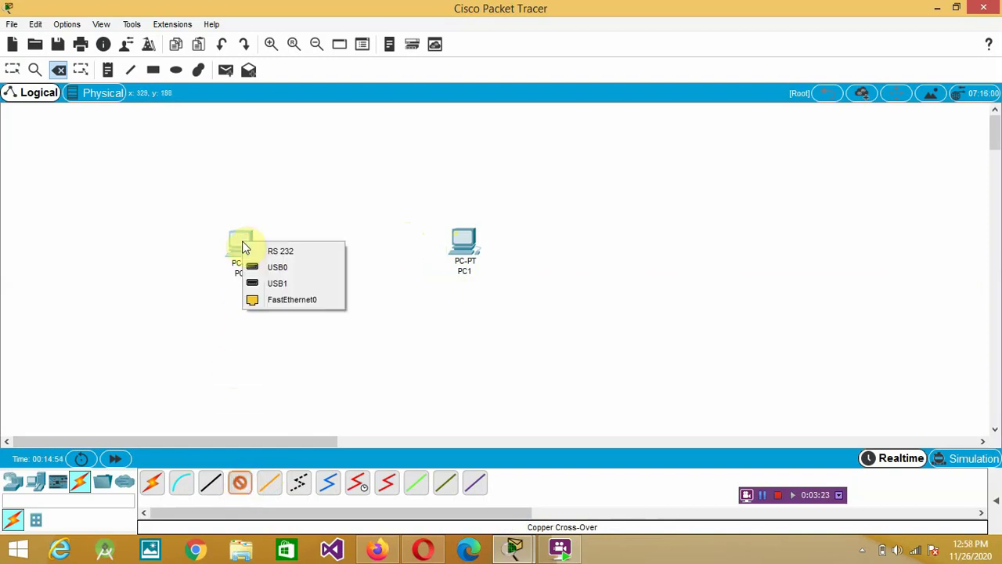
click(280, 301)
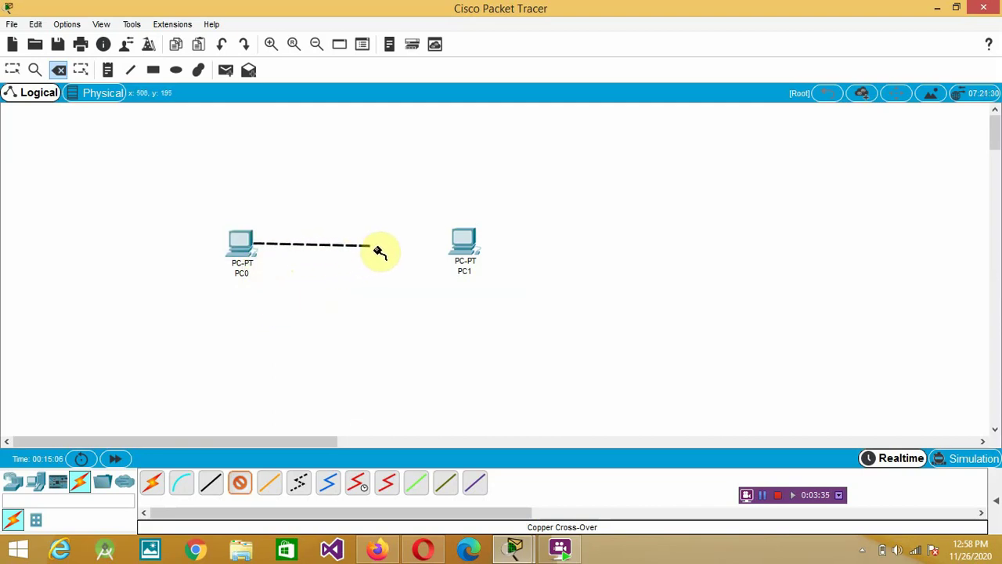
click(465, 245)
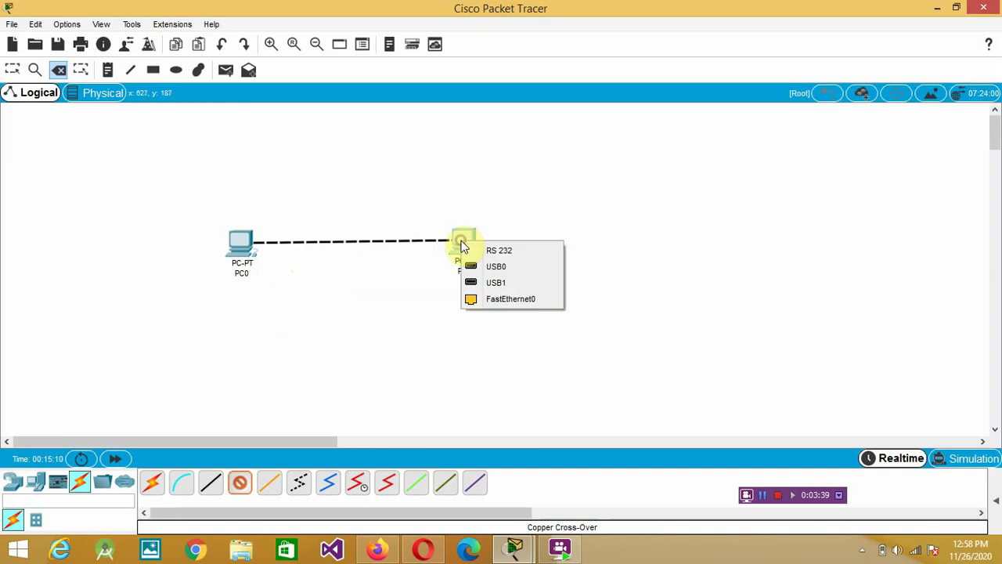
click(486, 300)
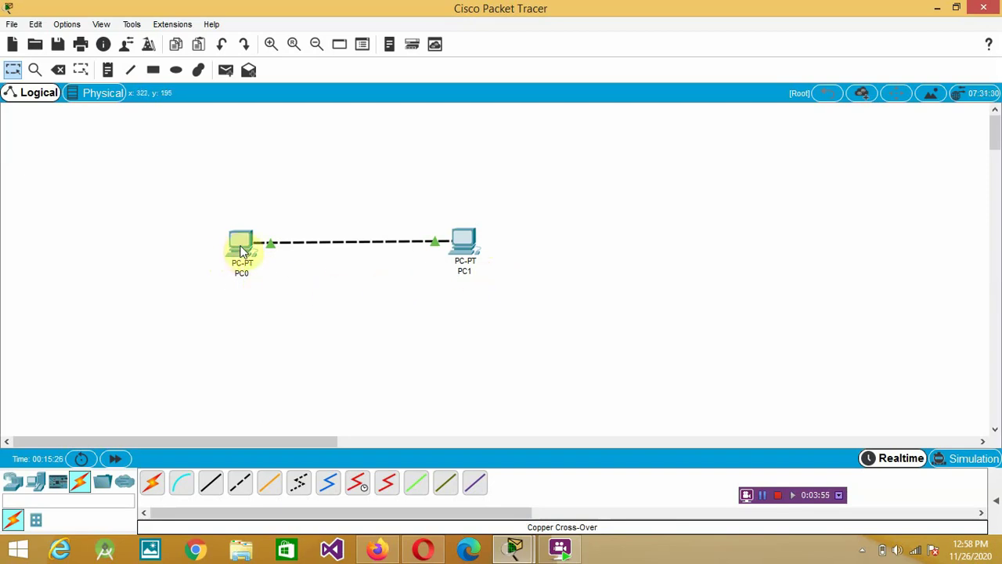
Give PC0 the static IP address 192.168.10.1 with subnet mask 255.255.255.0 and close its configuration window
mouse_move(241, 249)
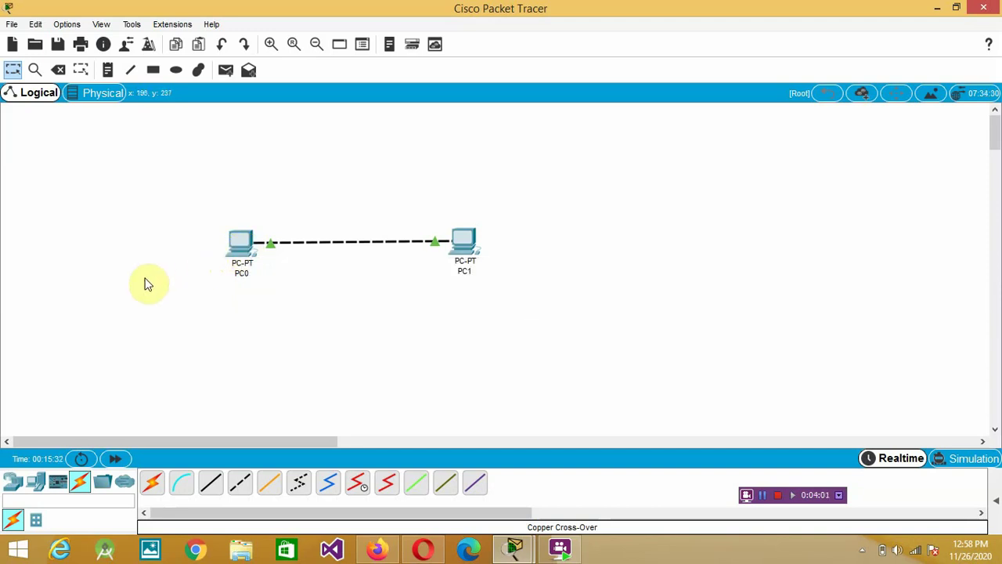
click(243, 249)
click(244, 246)
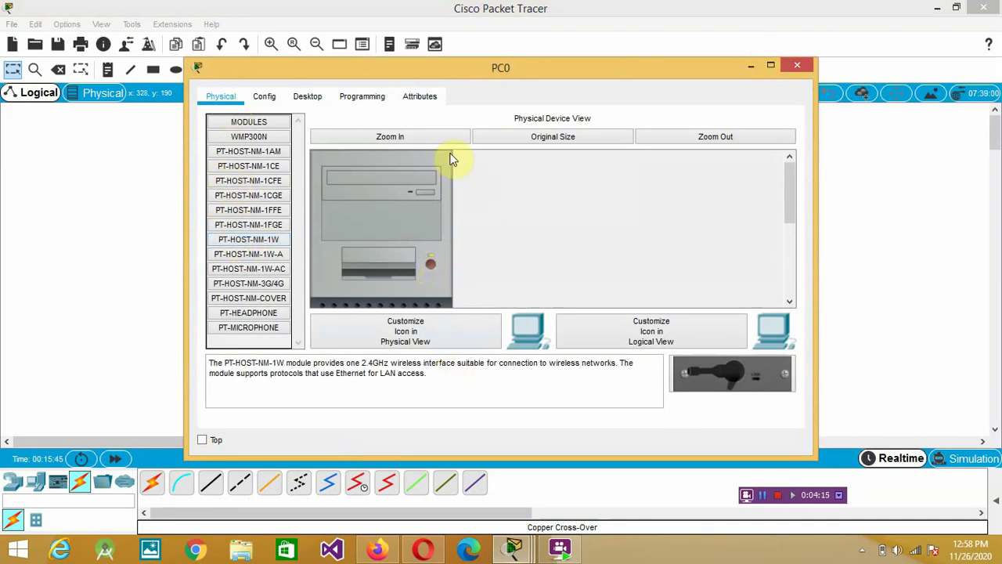
click(324, 98)
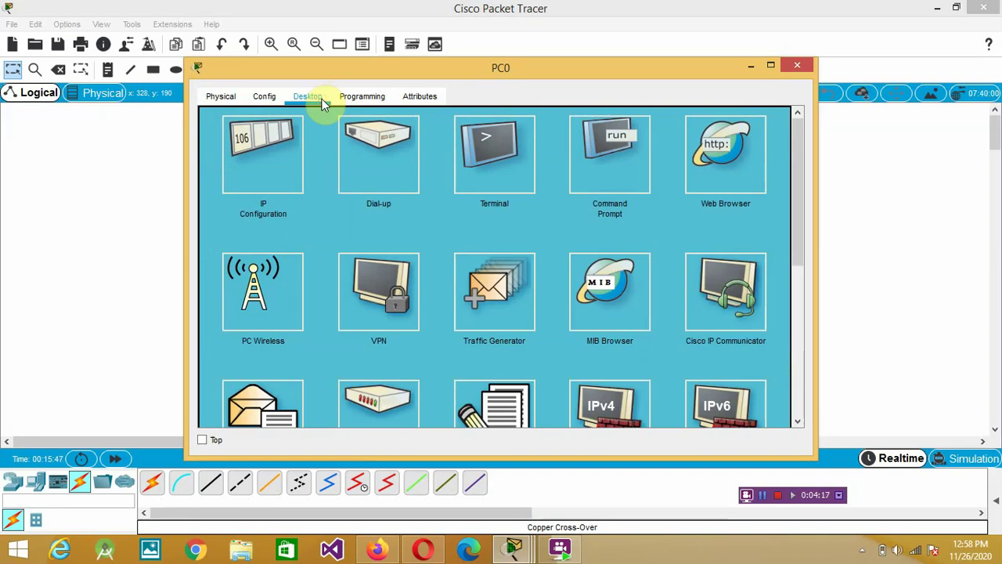
click(265, 172)
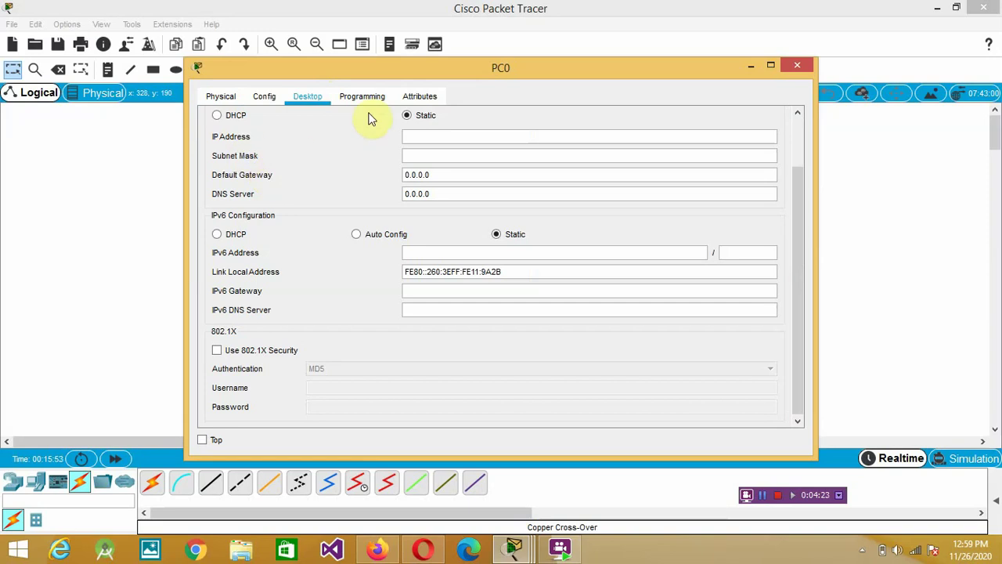
click(427, 138)
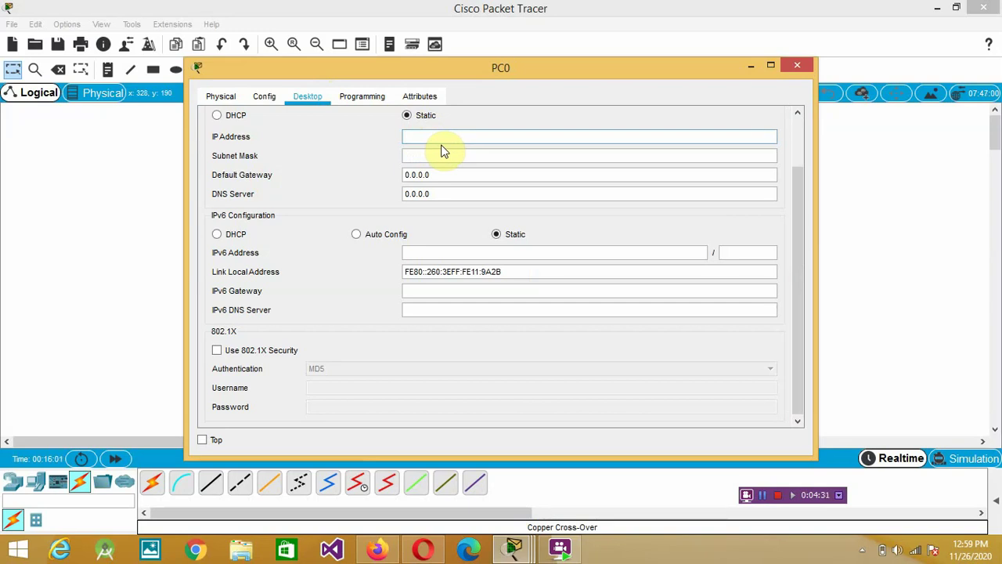
text(192.1)
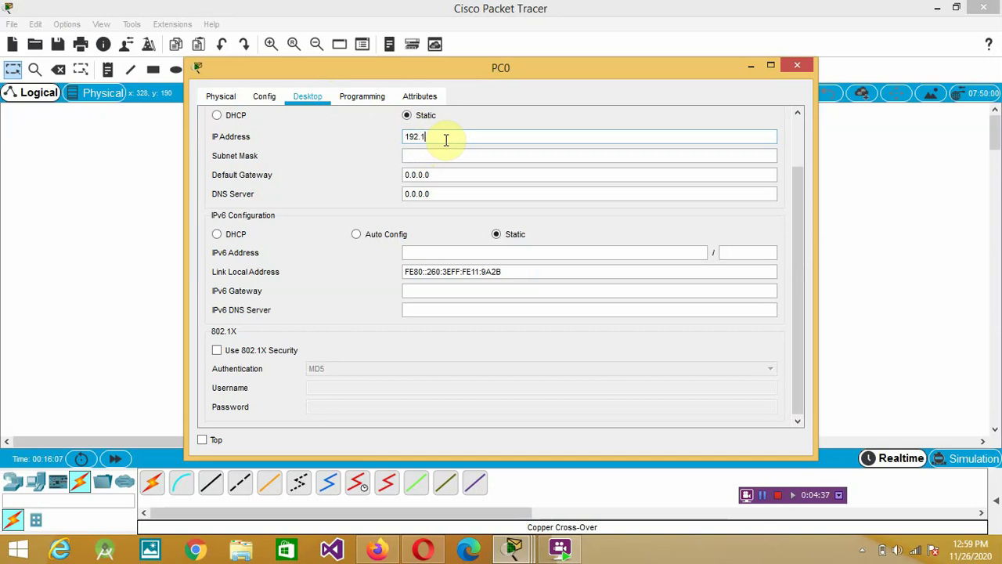
text(6)
text(68)
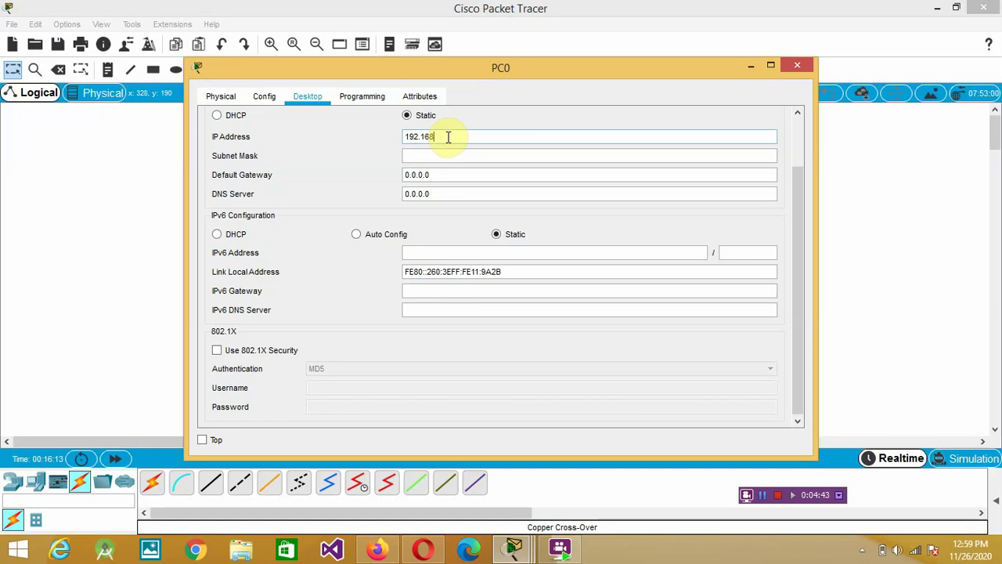
text(.10.1)
click(443, 155)
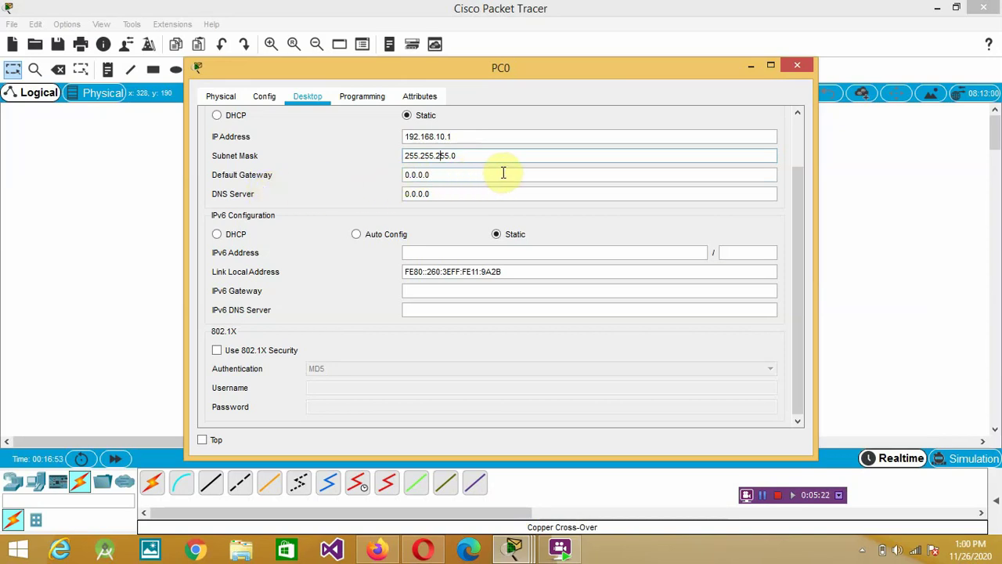
click(799, 69)
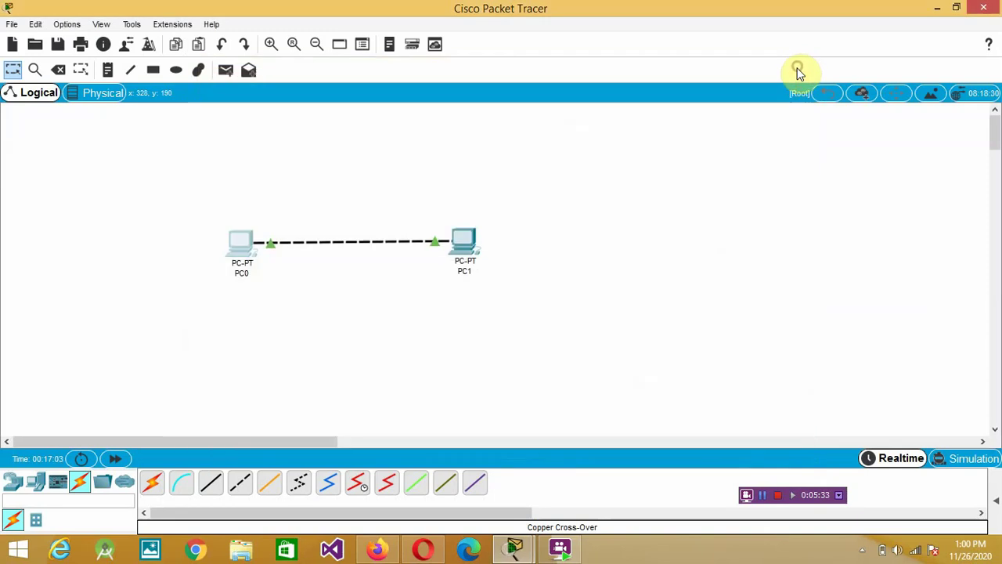
Give PC1 the static IP address 192.18.10.2 with subnet mask 255.255.255.0 and close its configuration window
click(465, 249)
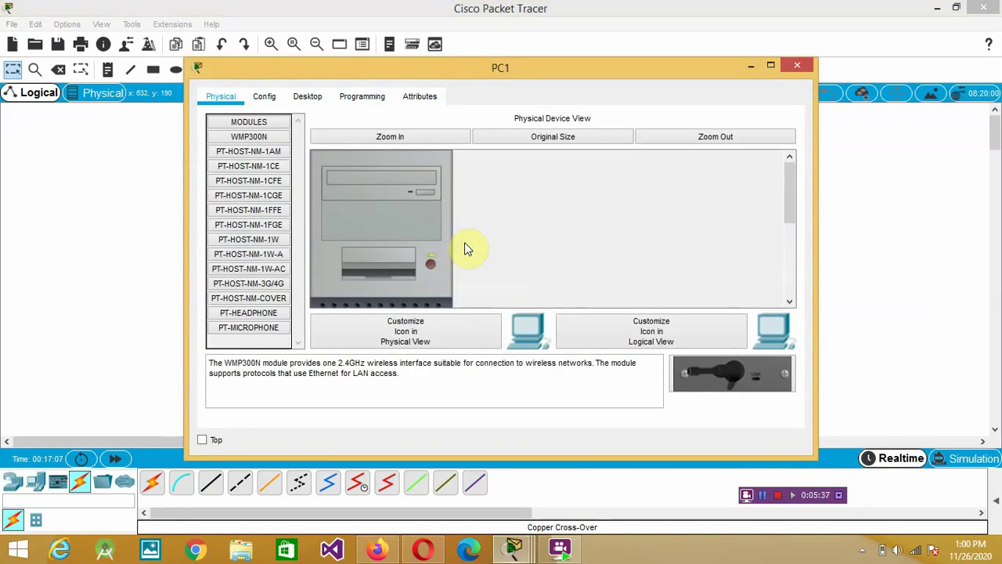
click(312, 100)
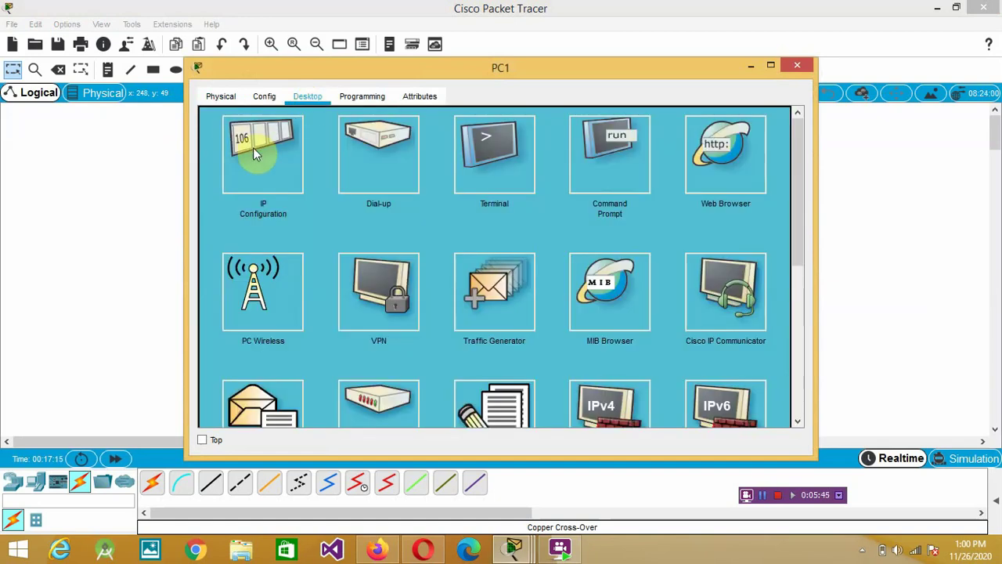
click(253, 148)
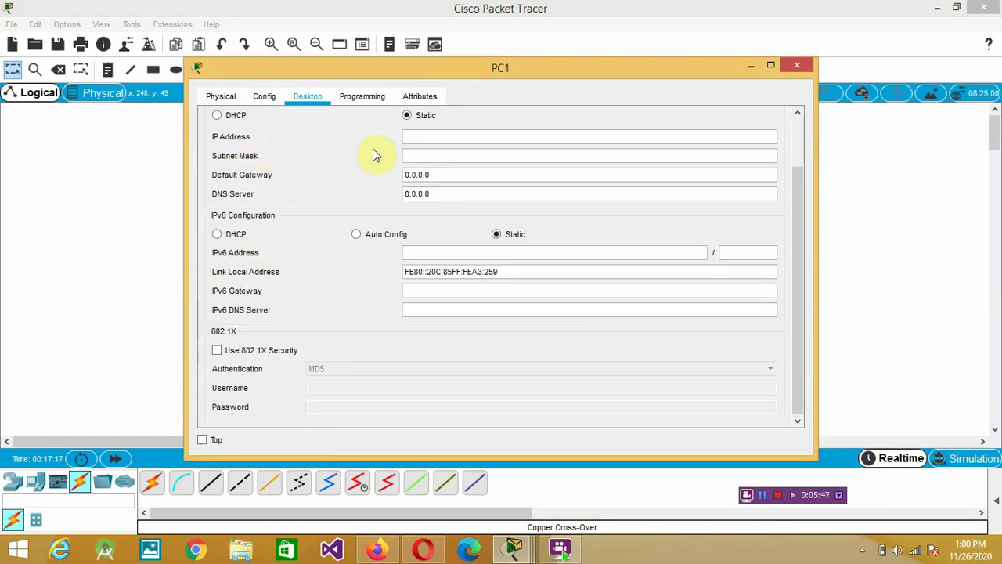
click(411, 138)
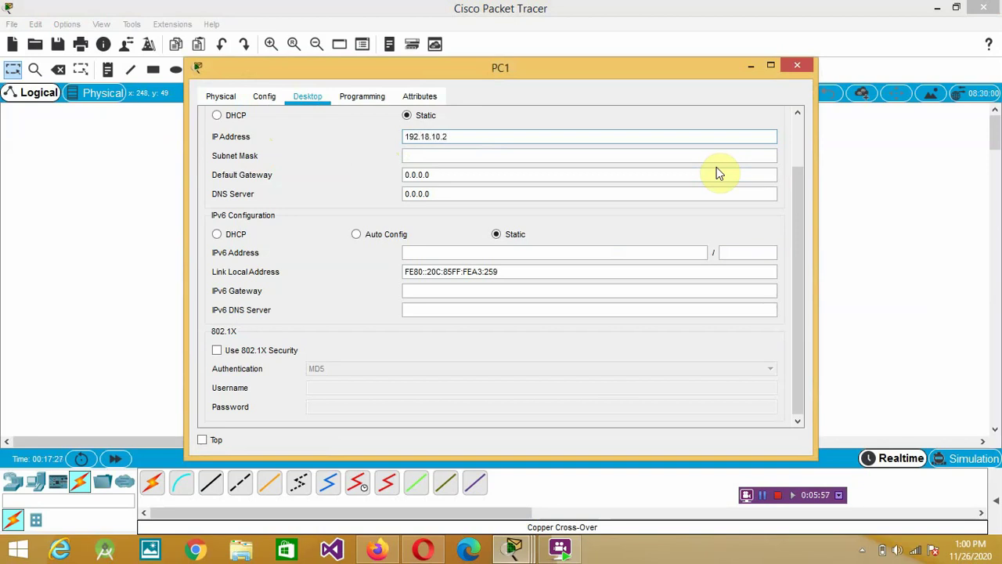
click(432, 154)
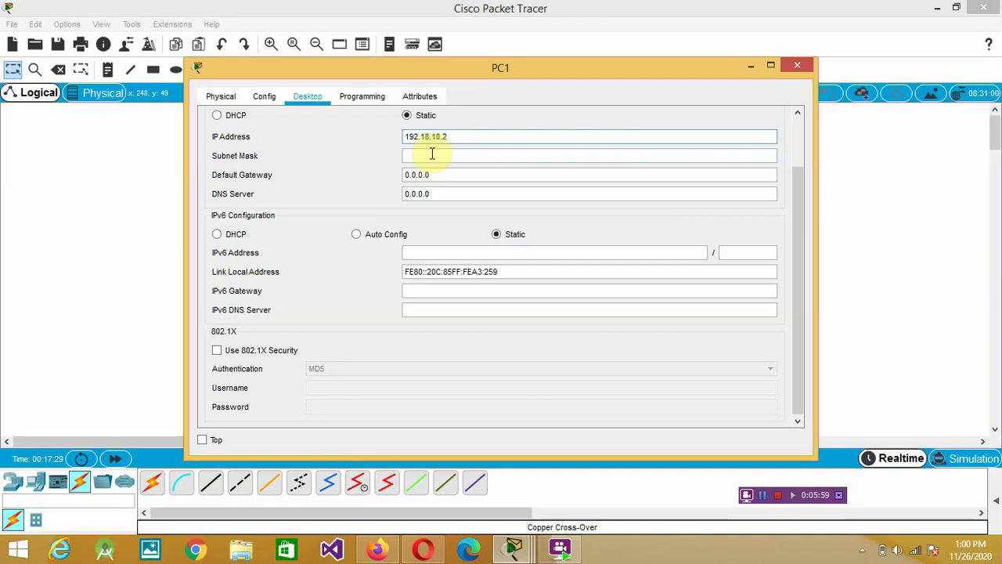
click(798, 65)
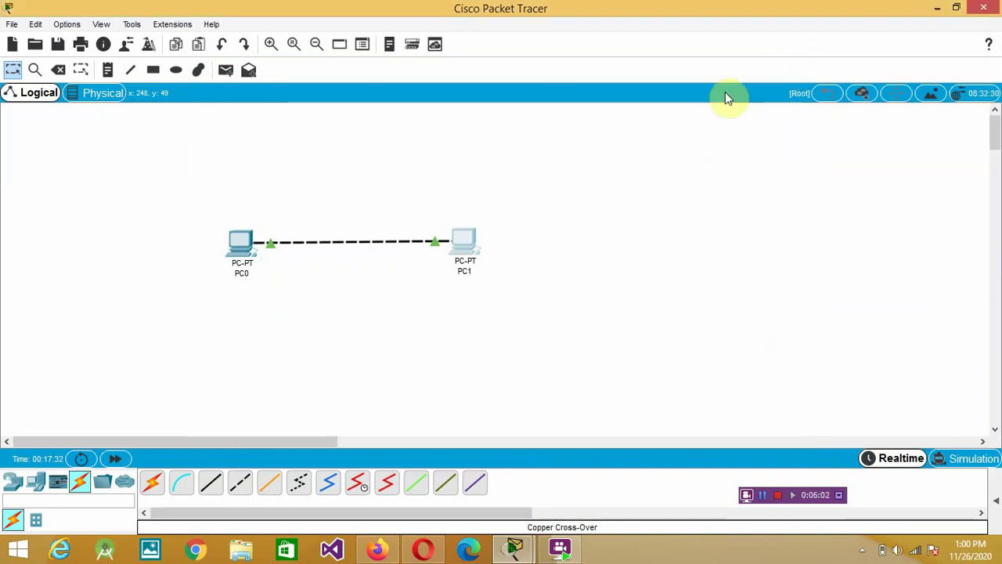
Add a text note reading 192.168.10.1 to the workspace and position it directly below PC0
click(108, 69)
click(179, 308)
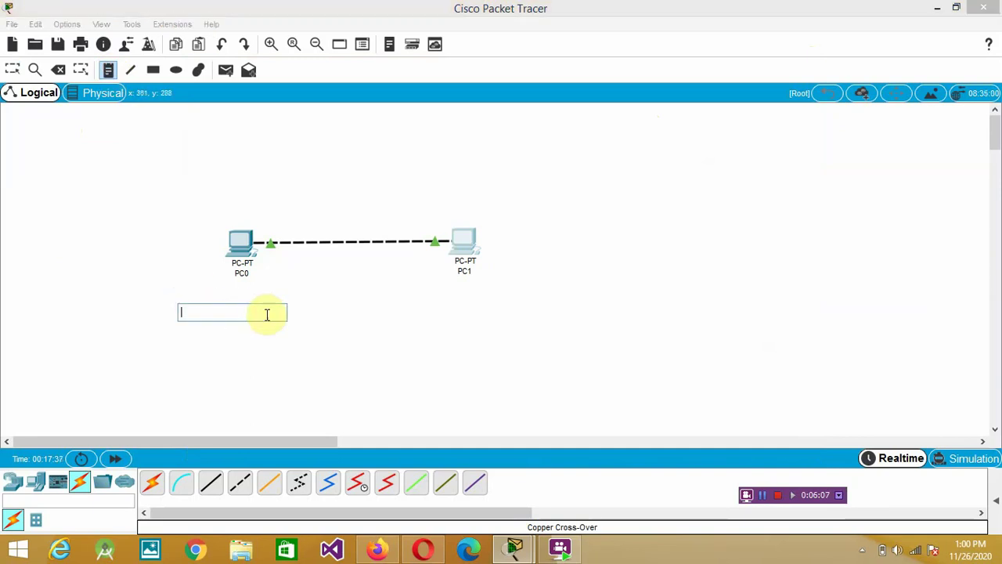
text(1)
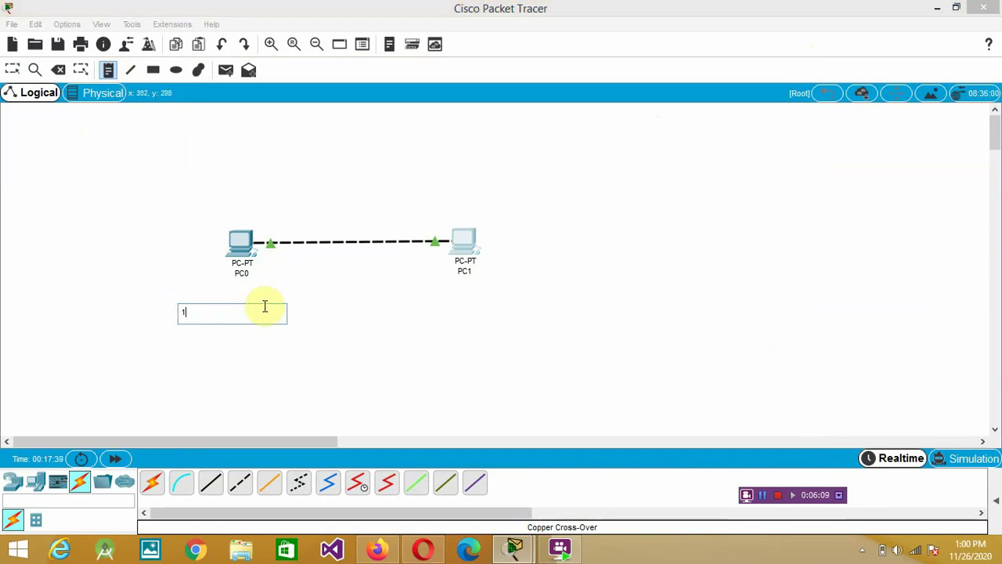
text(92.168.10.1)
click(448, 315)
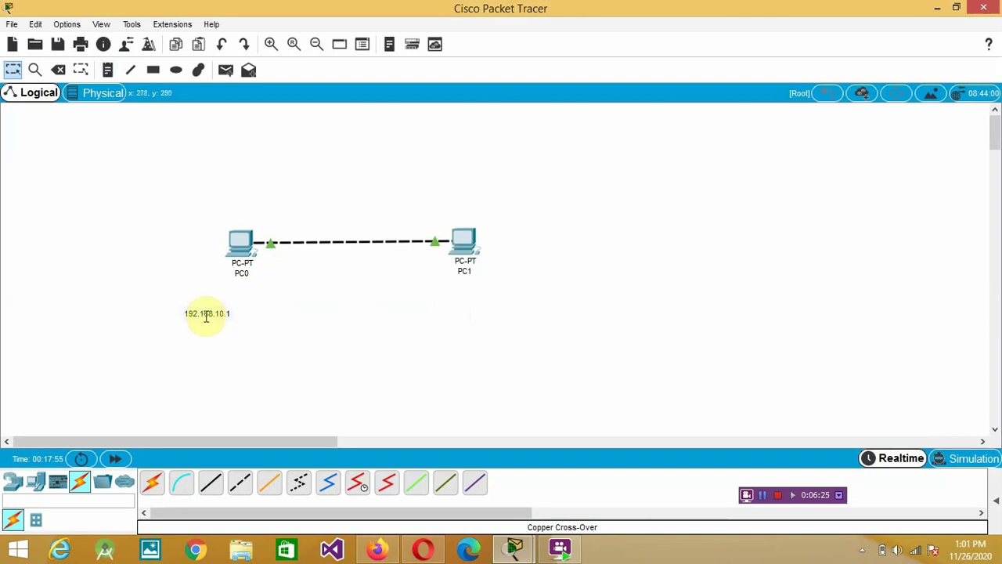
drag(206, 316, 235, 295)
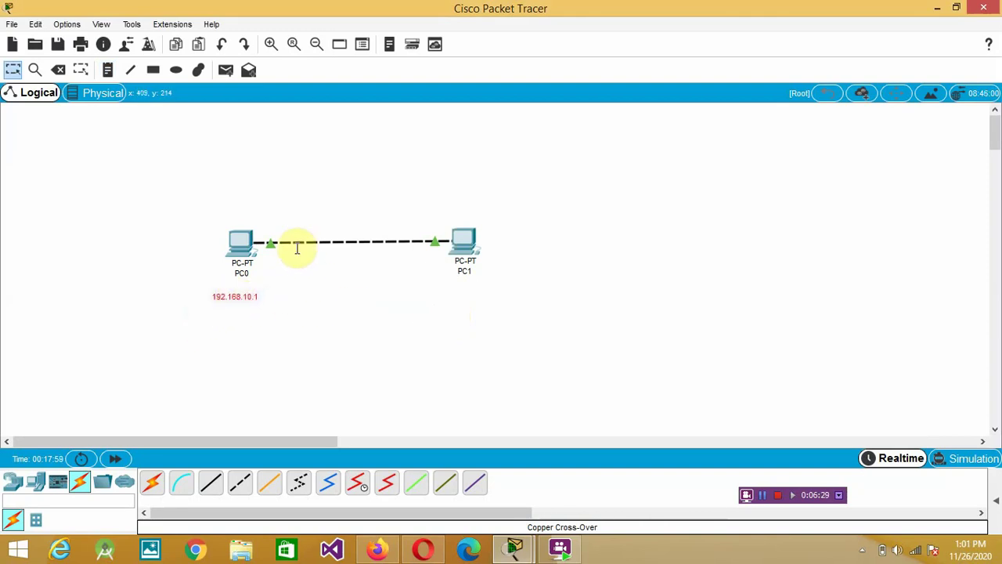
Place a text note reading 192.168.10.2 below PC1
click(110, 70)
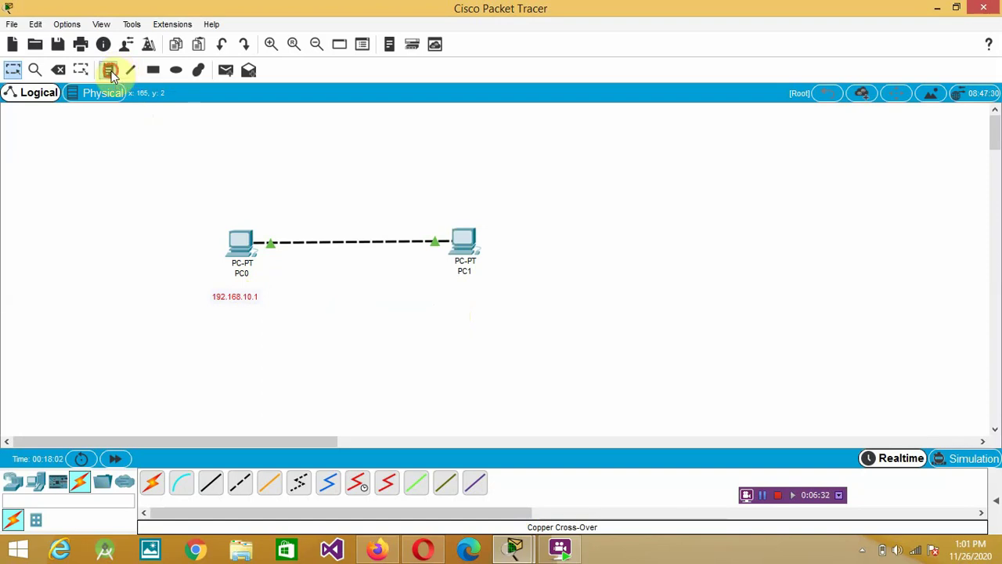
click(415, 295)
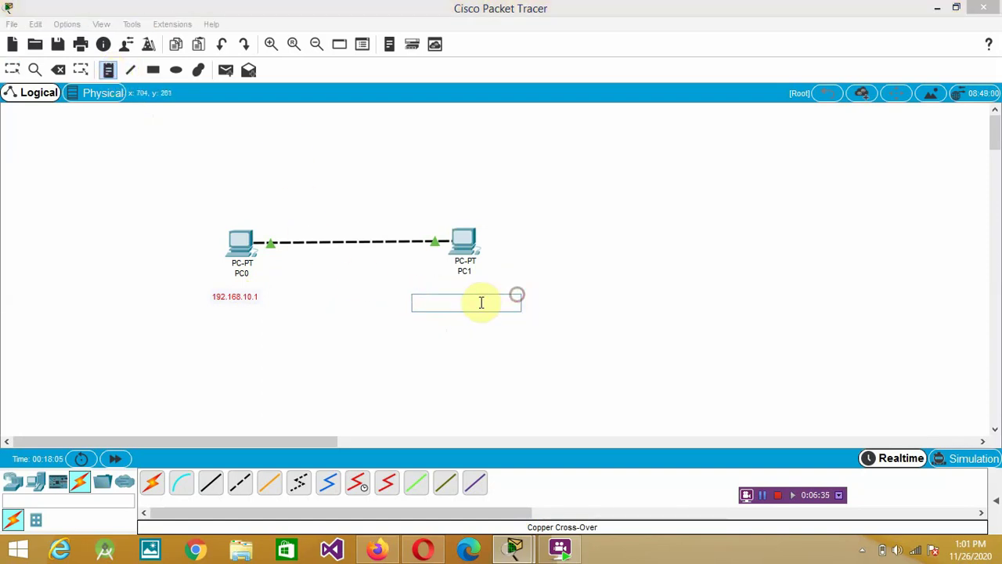
text(1)
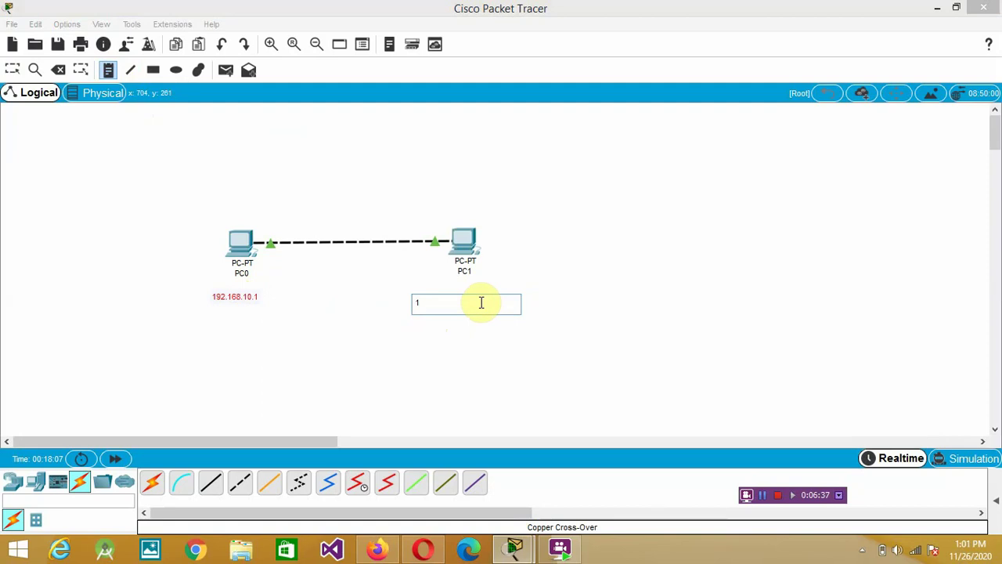
text(92.168.10.2)
click(250, 371)
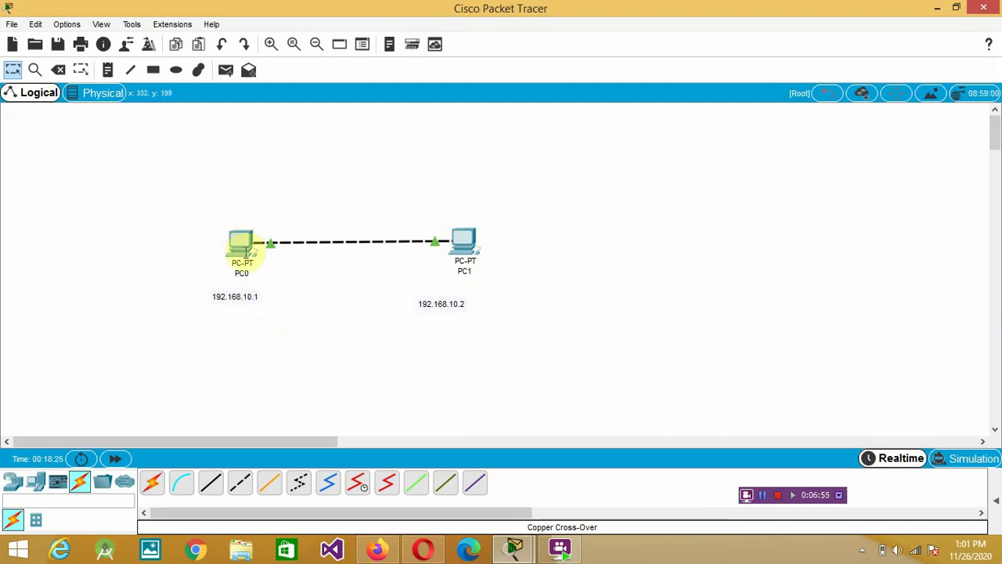
Run ipconfig in PC0's Command Prompt, check its IP address line, and return to the workspace
mouse_move(246, 252)
click(241, 245)
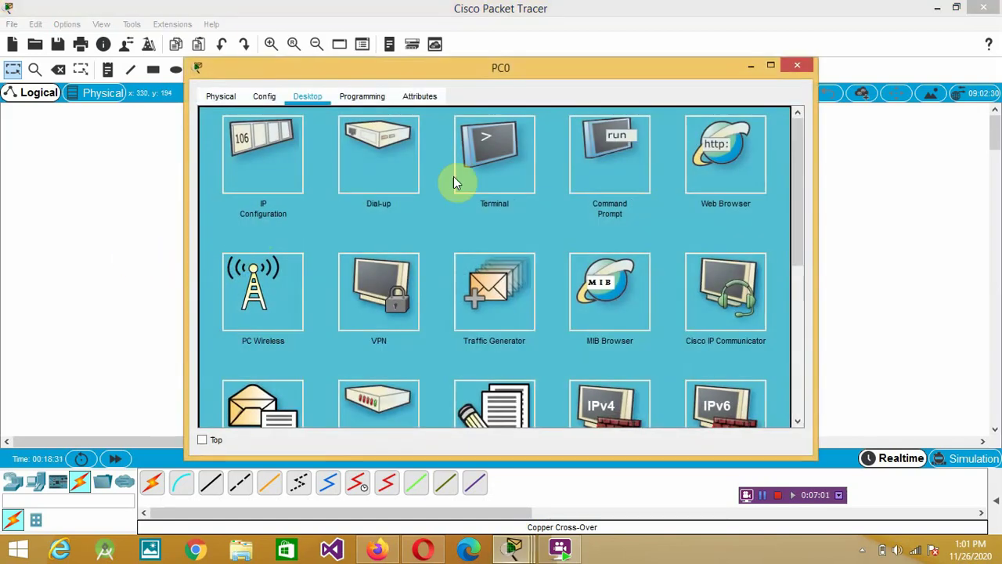
click(580, 182)
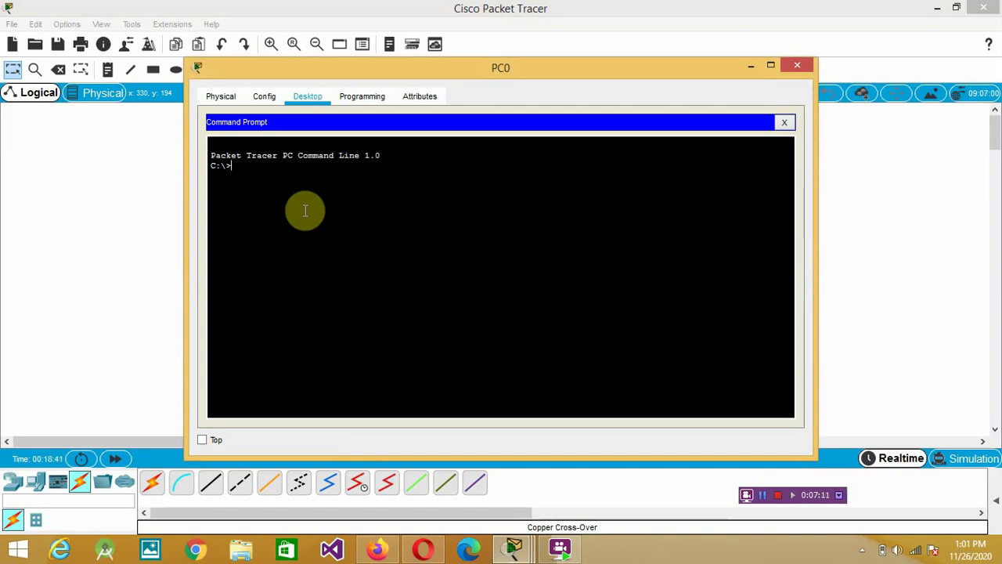
drag(426, 69, 589, 139)
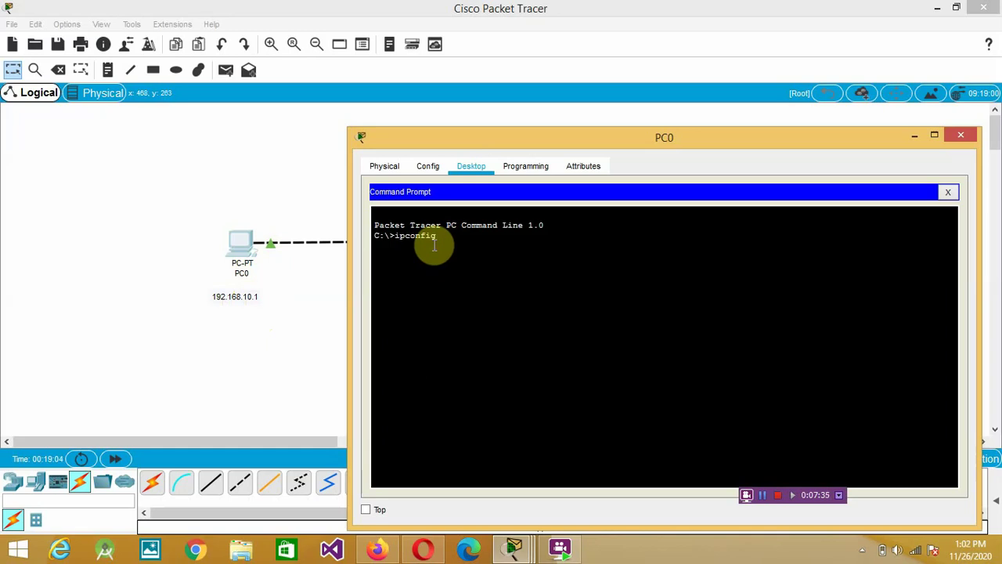
key(Return)
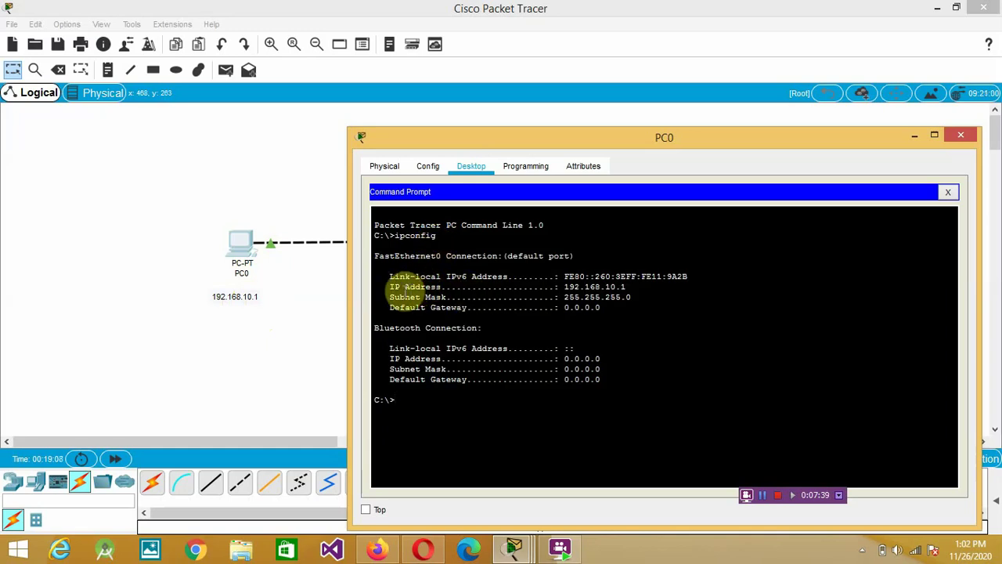
drag(389, 289, 630, 291)
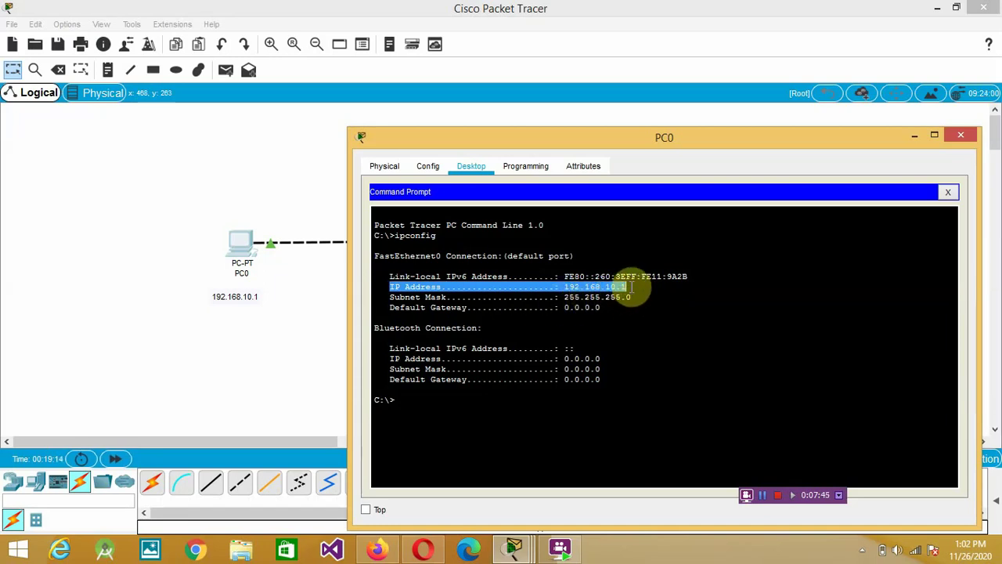
click(273, 314)
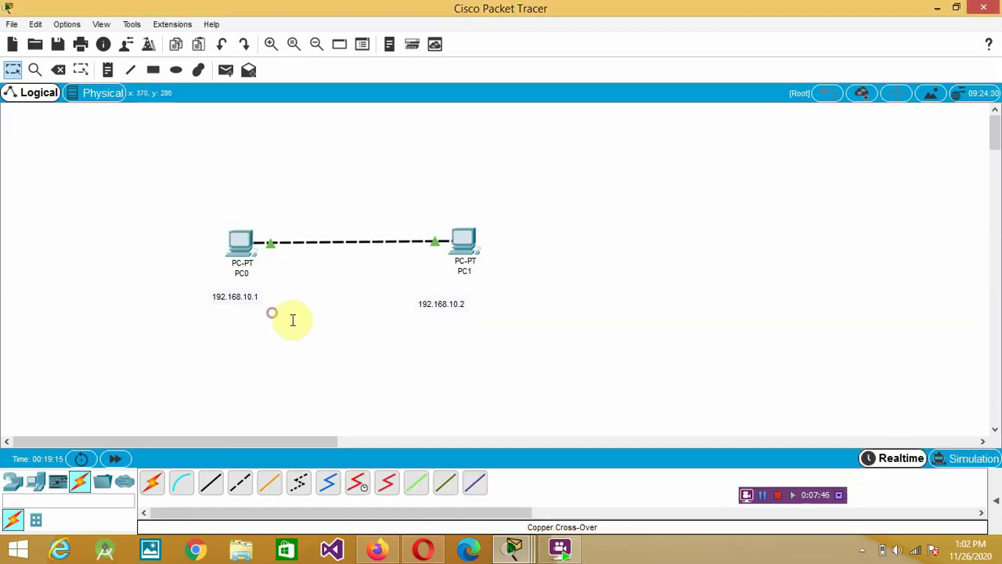
Run ipconfig in PC1's Command Prompt, compare its IP address with the workspace note, and close the PC1 window
click(464, 242)
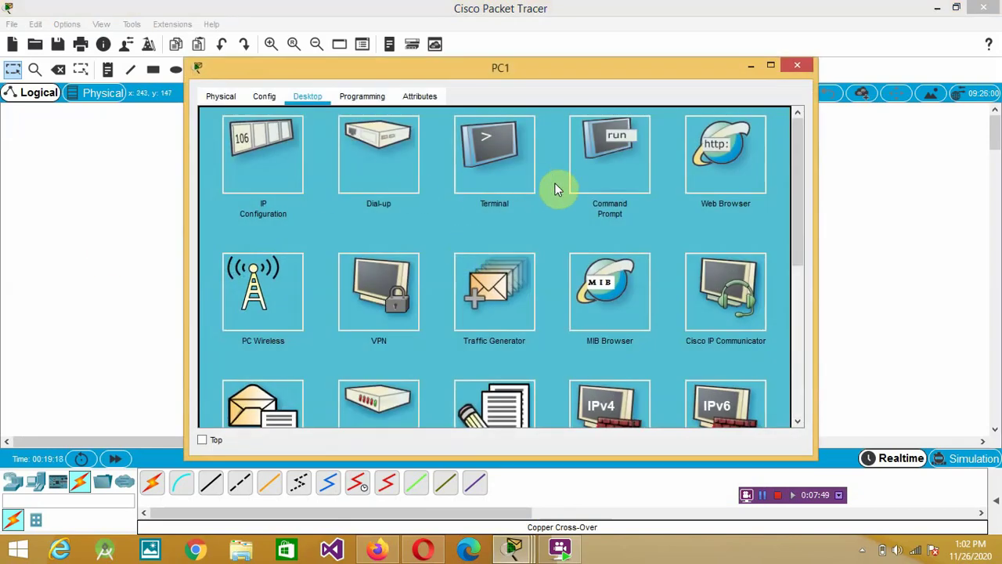
click(589, 171)
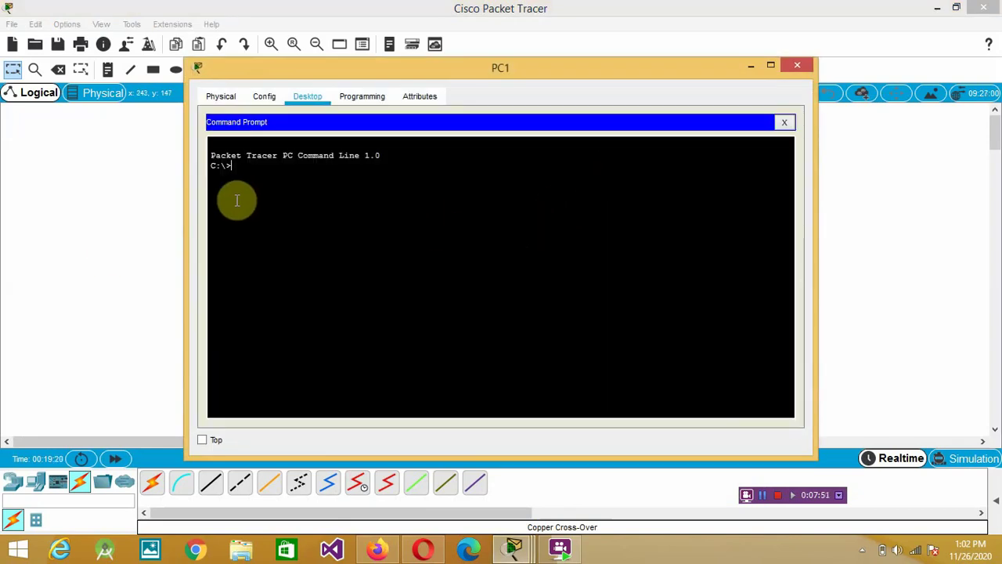
text(ipconfig)
key(Return)
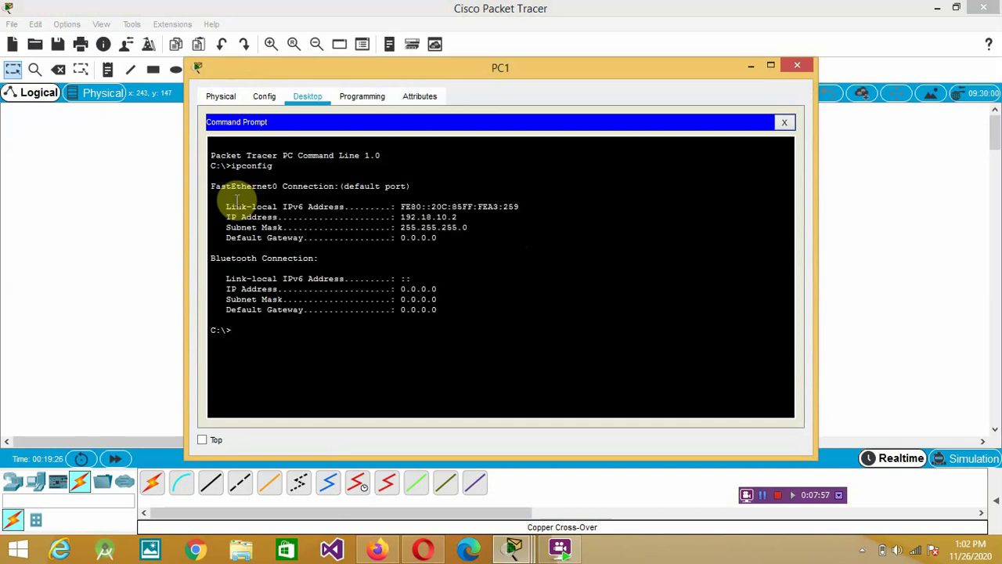
drag(390, 63, 781, 88)
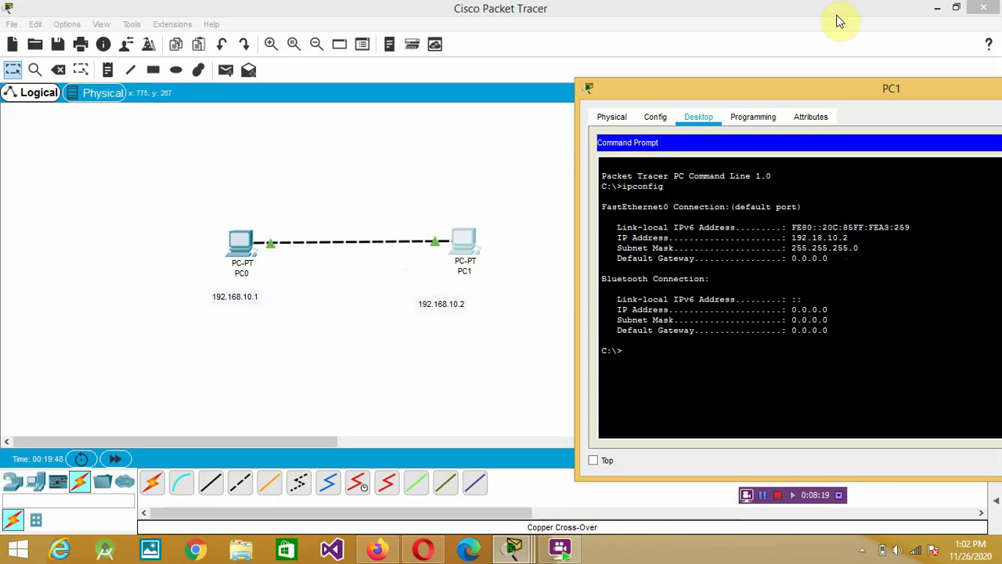
drag(752, 90, 483, 131)
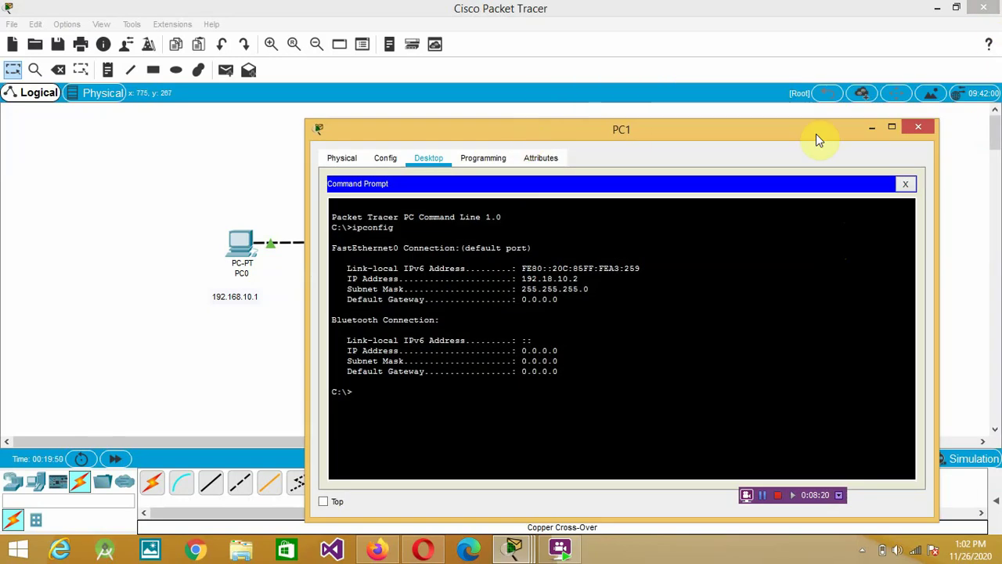
click(921, 127)
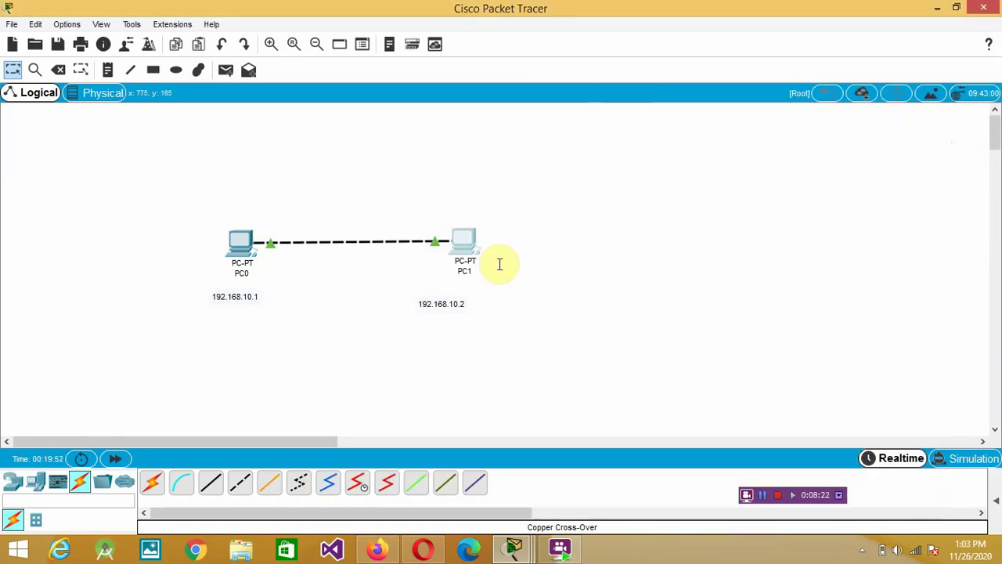
Correct PC1's static IP address to 192.168.10.2 and close its configuration window
click(463, 242)
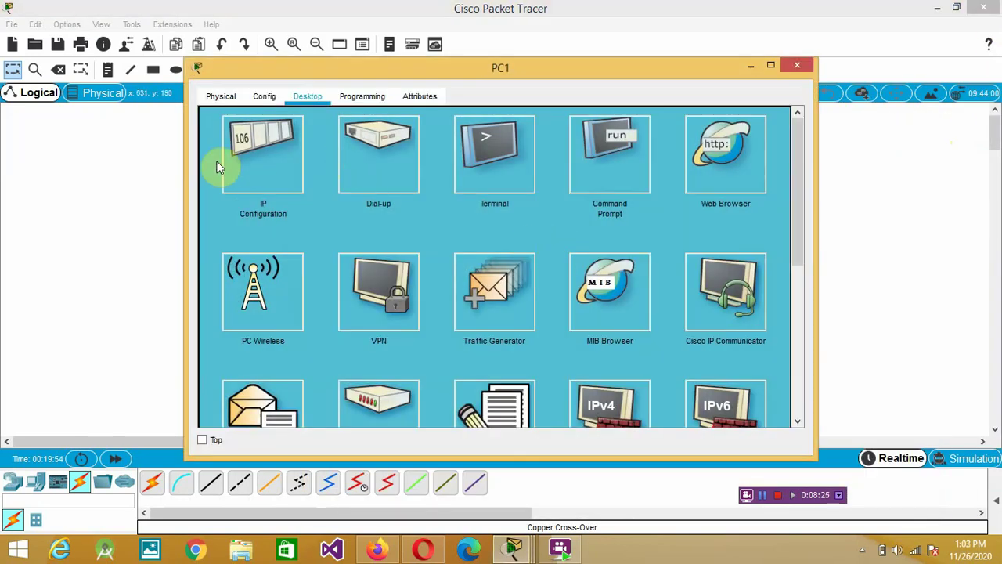
click(238, 161)
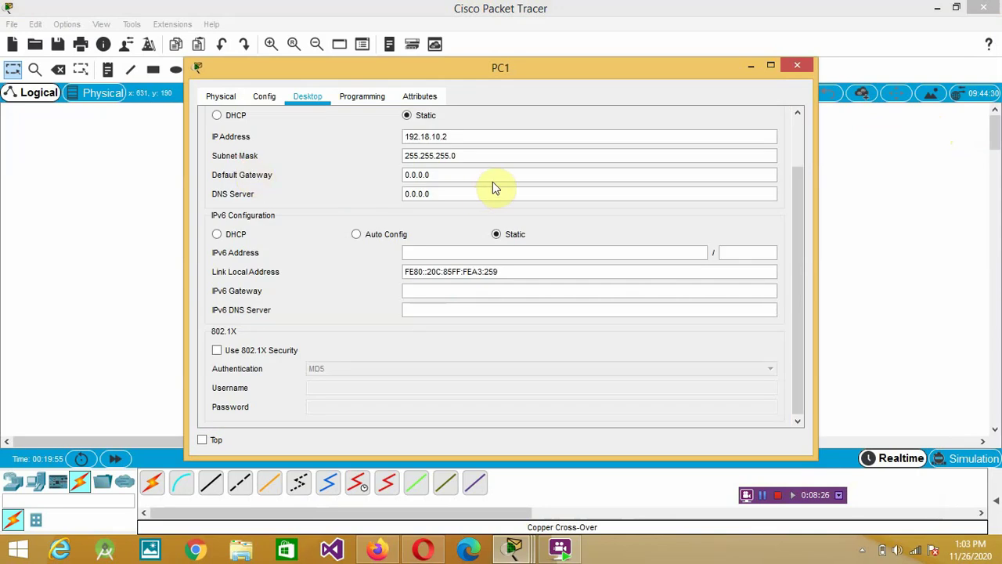
click(423, 136)
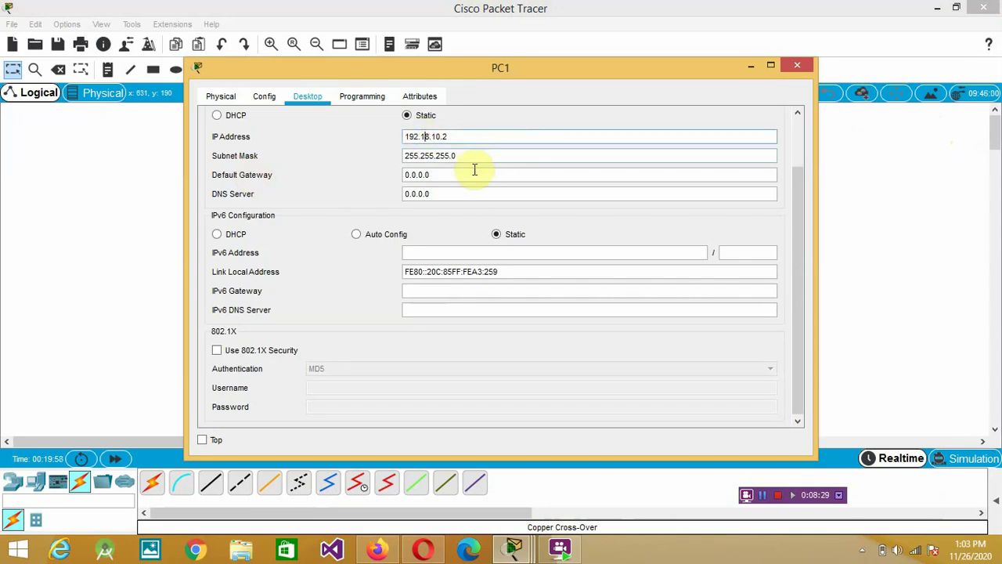
click(795, 66)
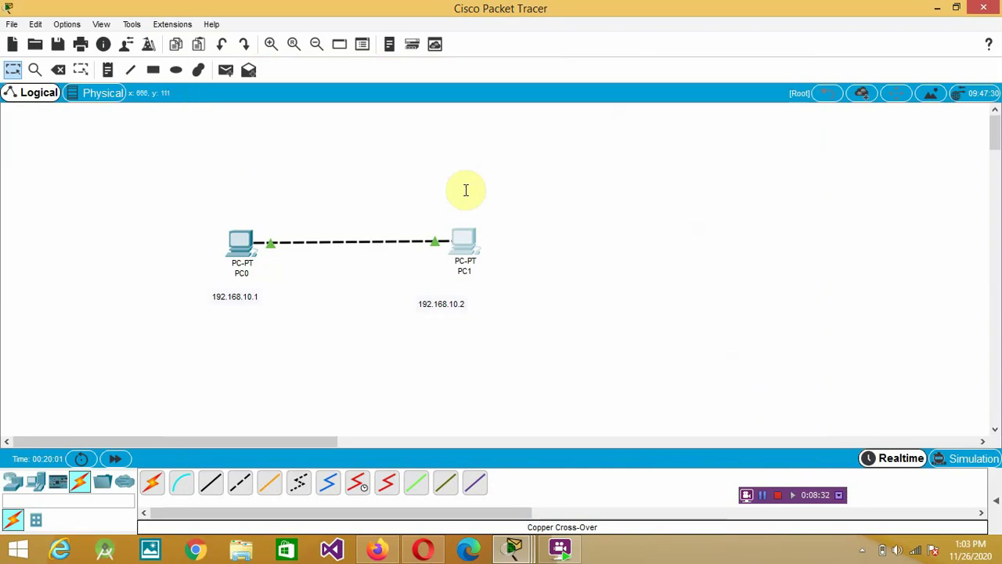
Run ipconfig again in PC1's Command Prompt and move the window clear of the topology to compare the address with its note
click(468, 243)
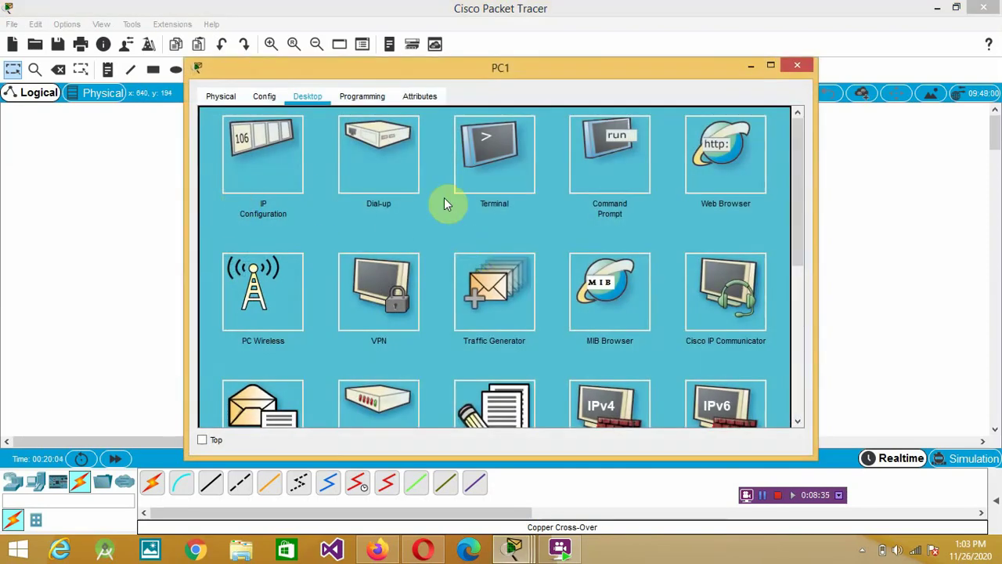
click(600, 185)
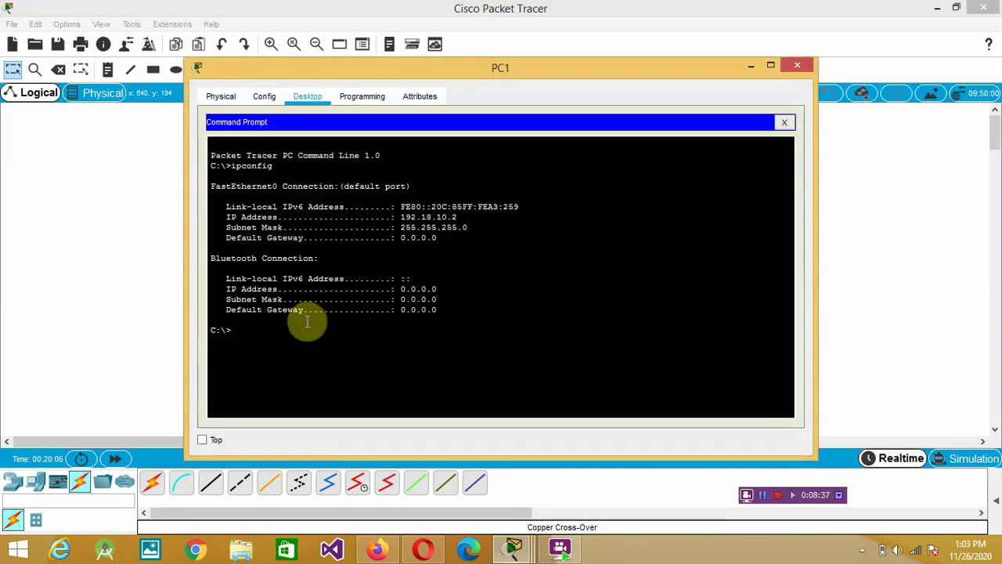
key(Up)
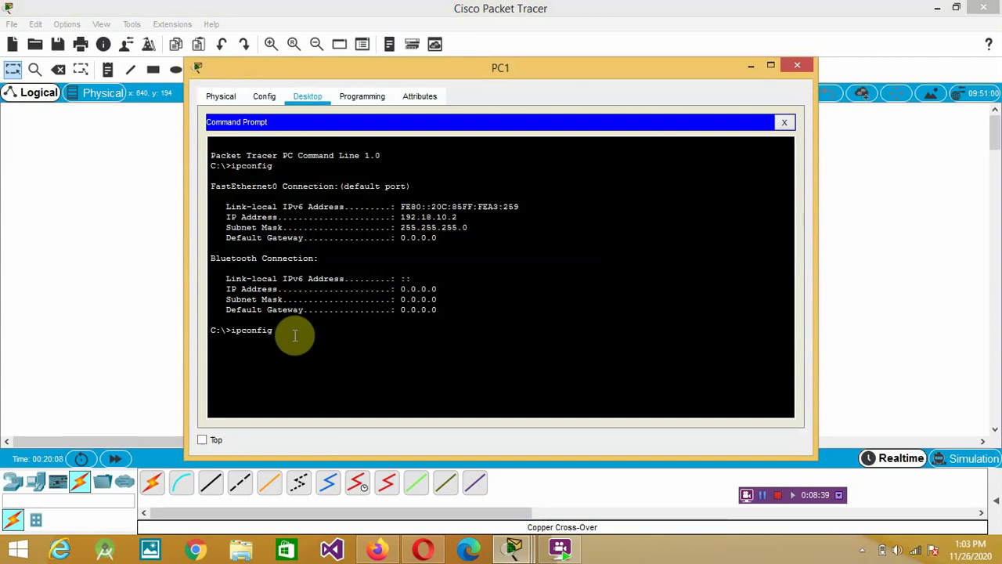
key(Return)
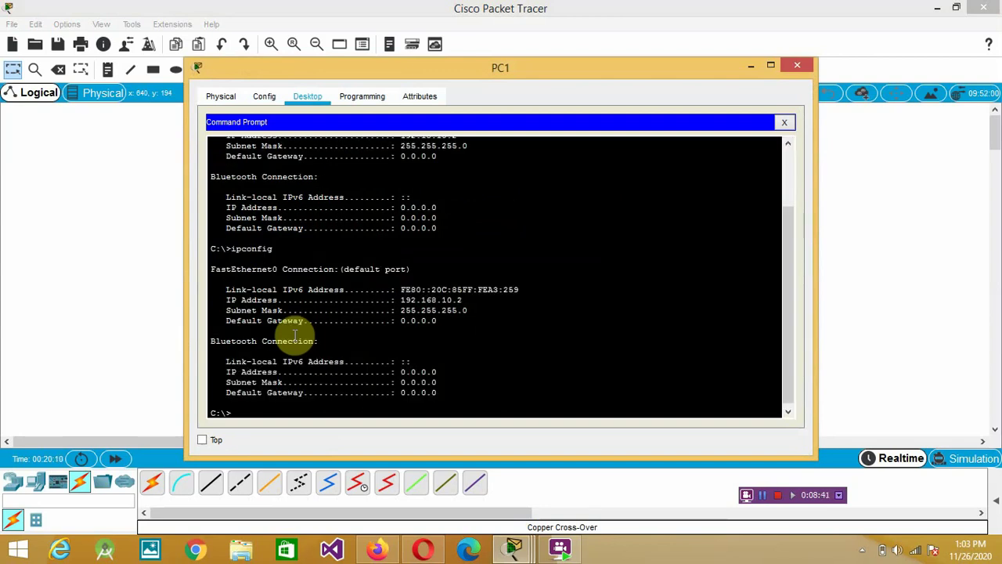
drag(477, 65, 571, 354)
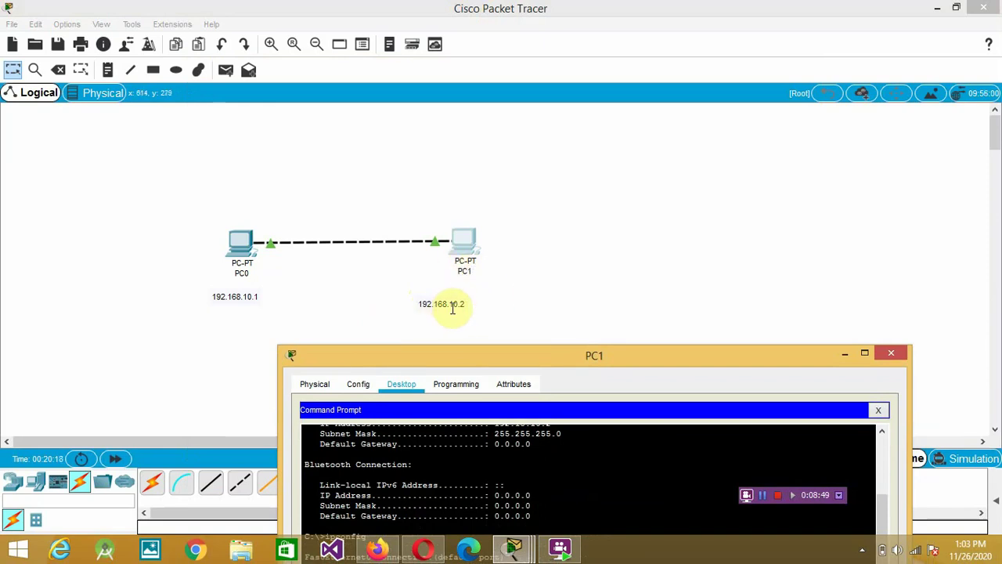
Check the IP Address line in PC1's ipconfig output and close the PC1 window
drag(495, 354, 488, 28)
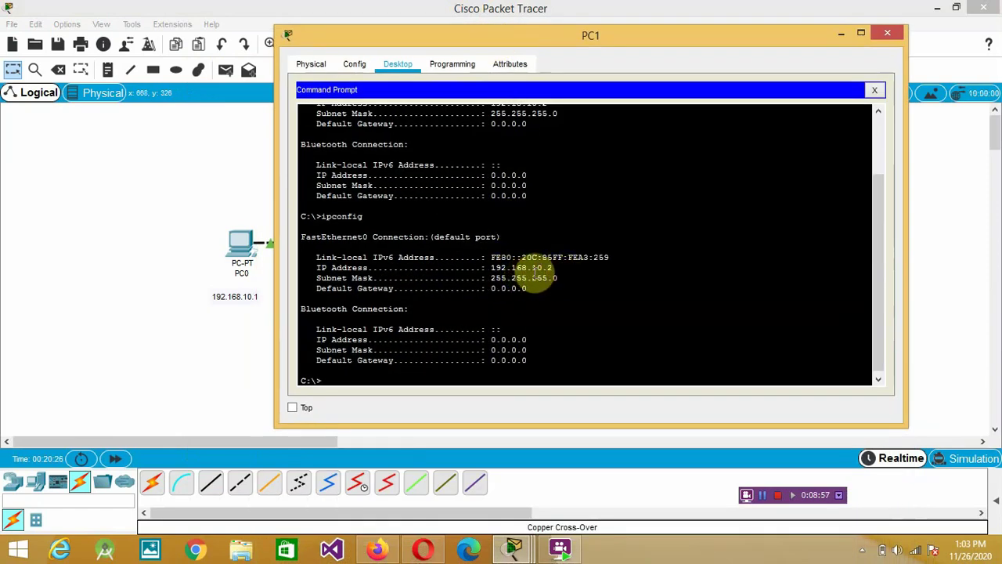
click(888, 34)
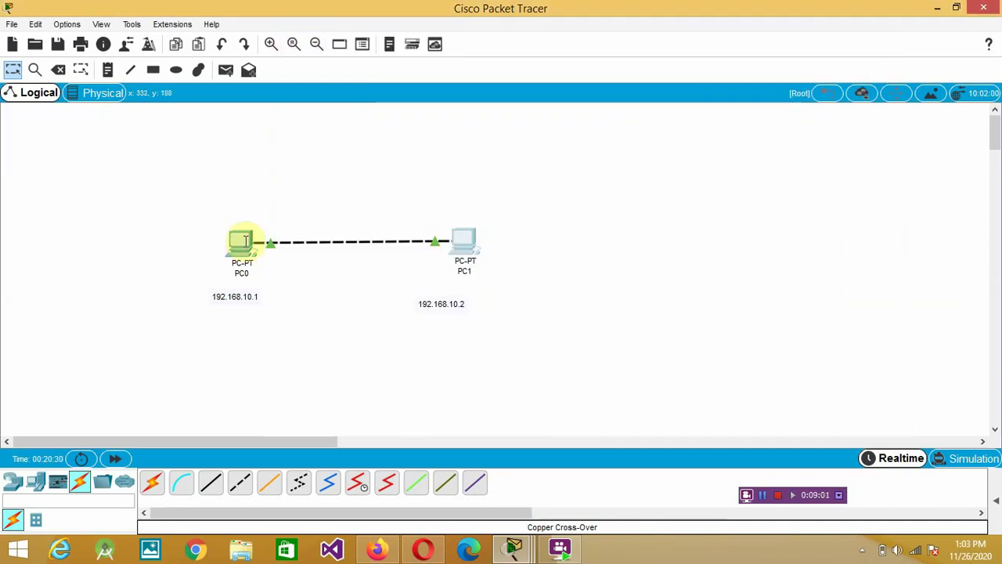
Ping 192.168.10.2 from PC0's Command Prompt to test the connection to PC1
mouse_move(246, 240)
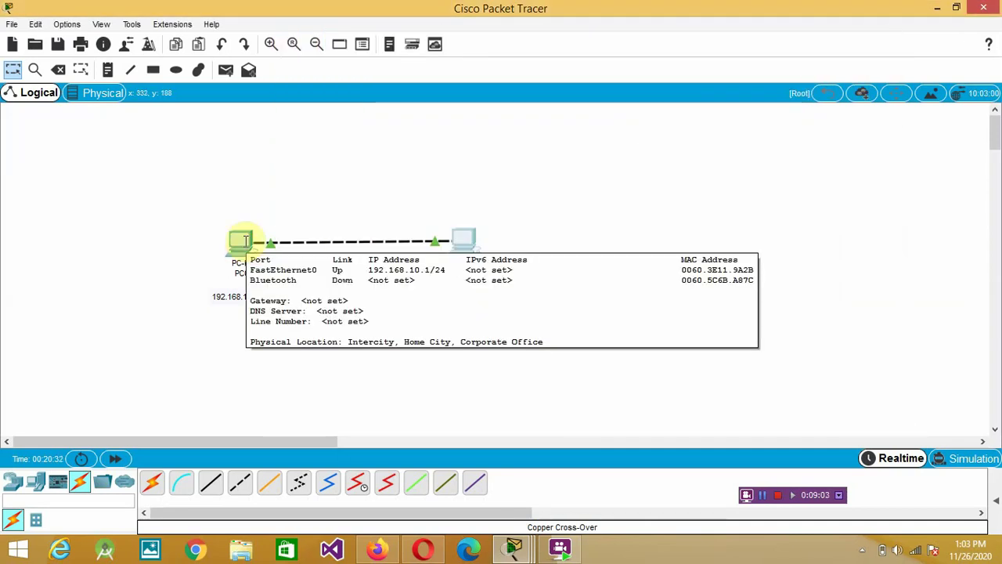
click(236, 239)
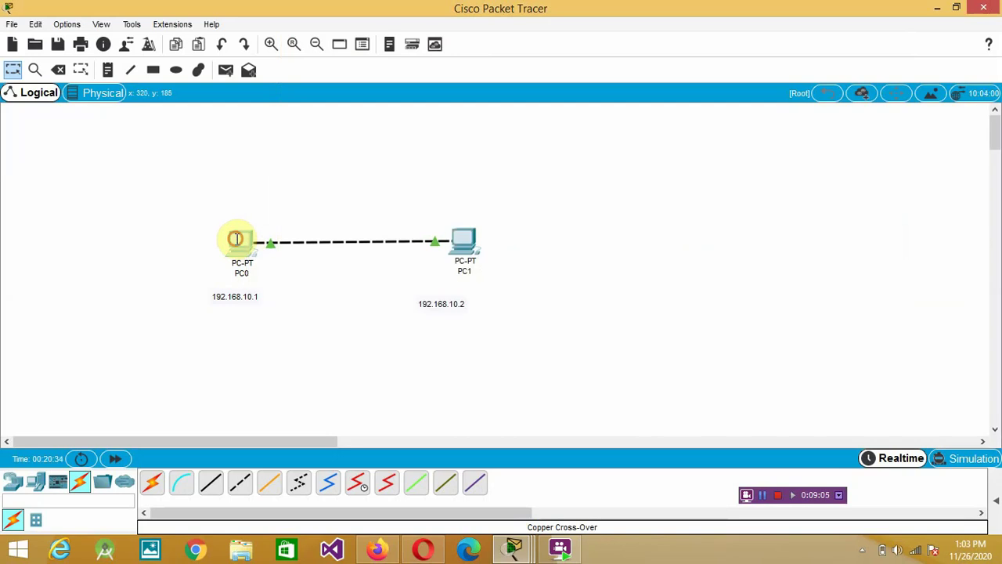
click(413, 404)
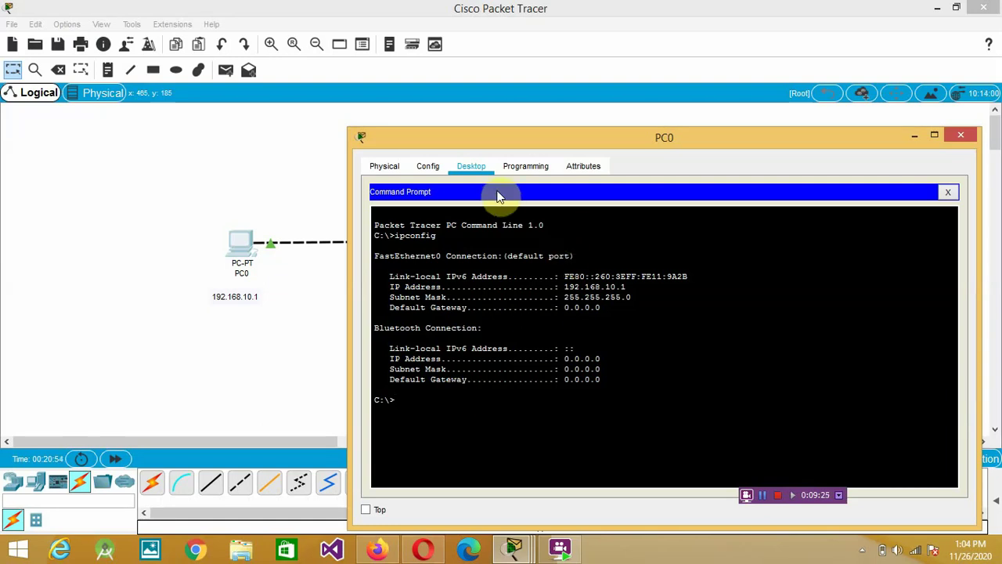
drag(528, 142, 591, 353)
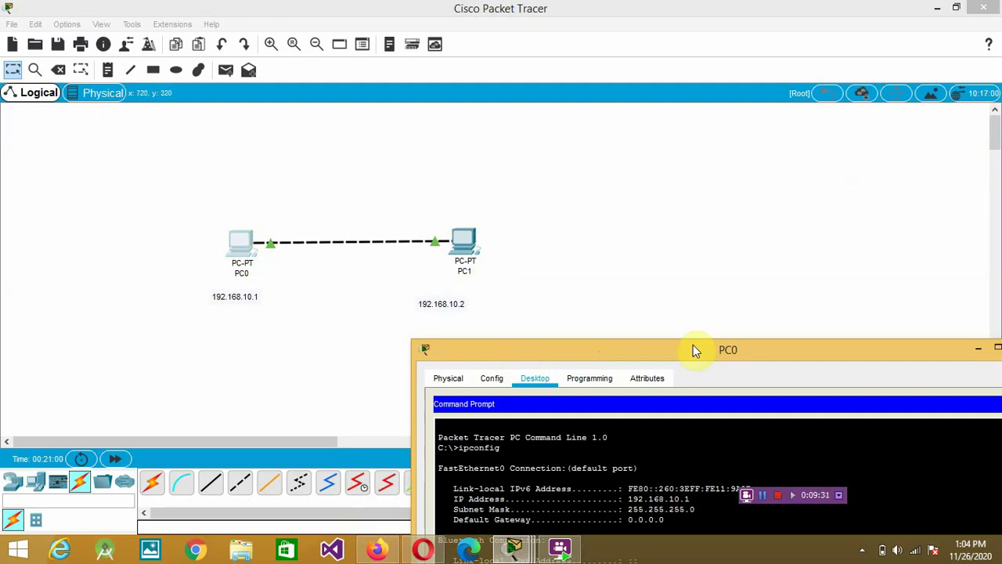
drag(693, 349, 533, 71)
click(334, 348)
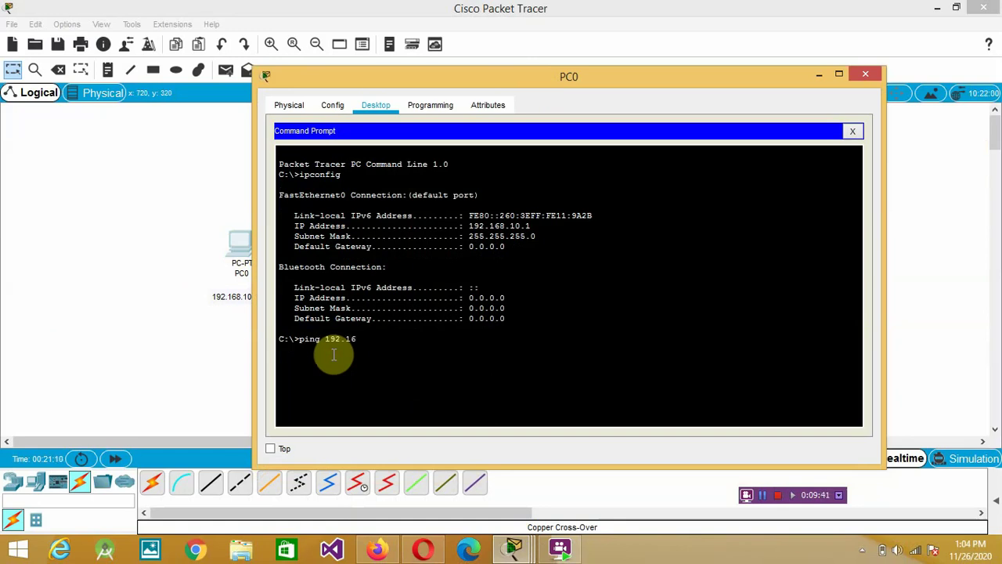
text(.10.2)
key(Return)
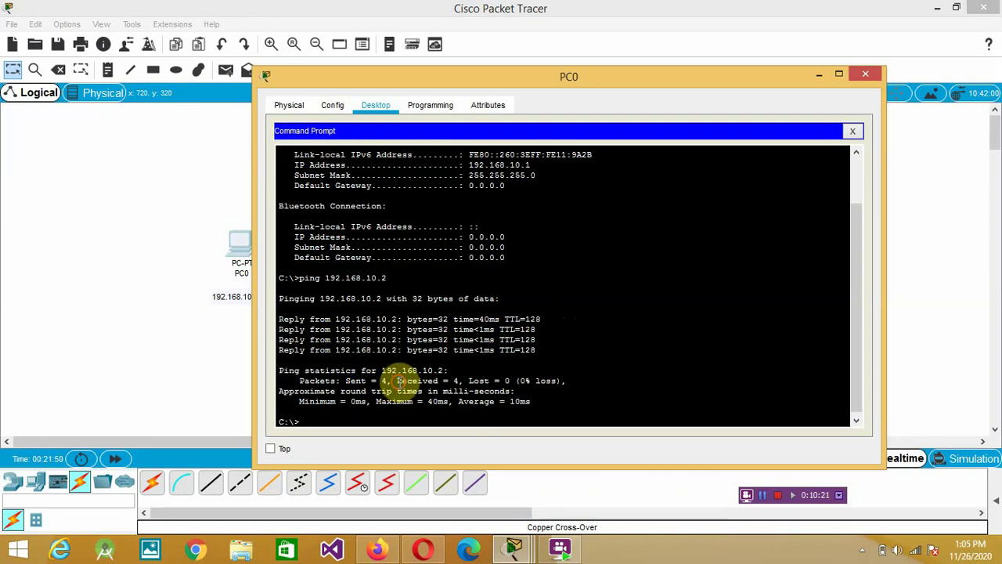
Examine the received packets in the ping statistics and close the PC0 window
drag(397, 381, 459, 381)
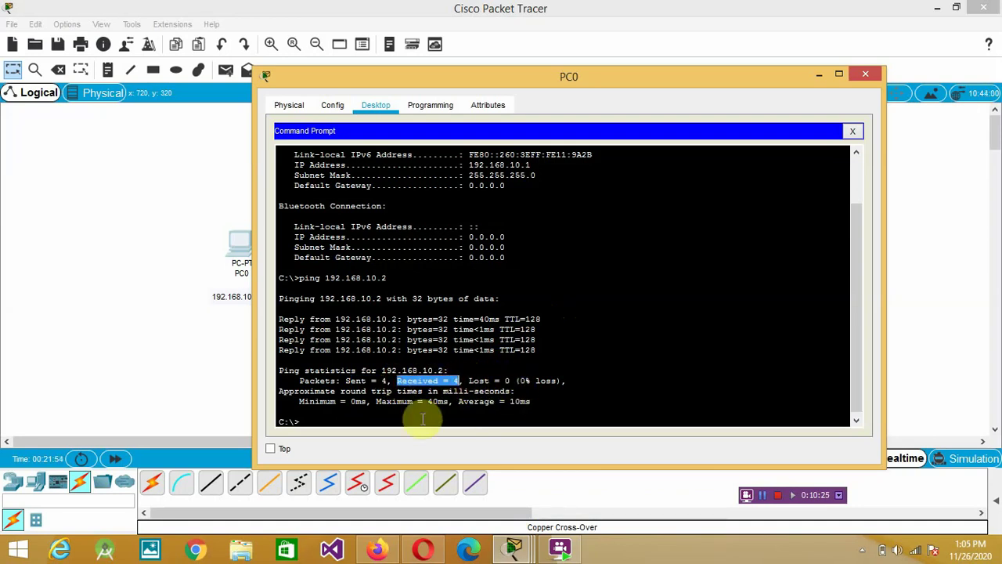
click(388, 413)
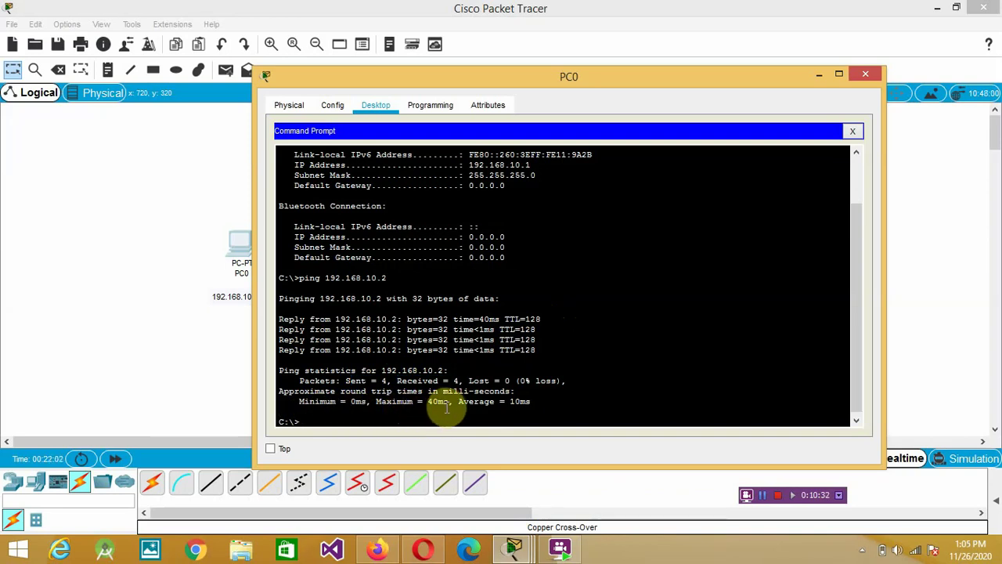
click(870, 76)
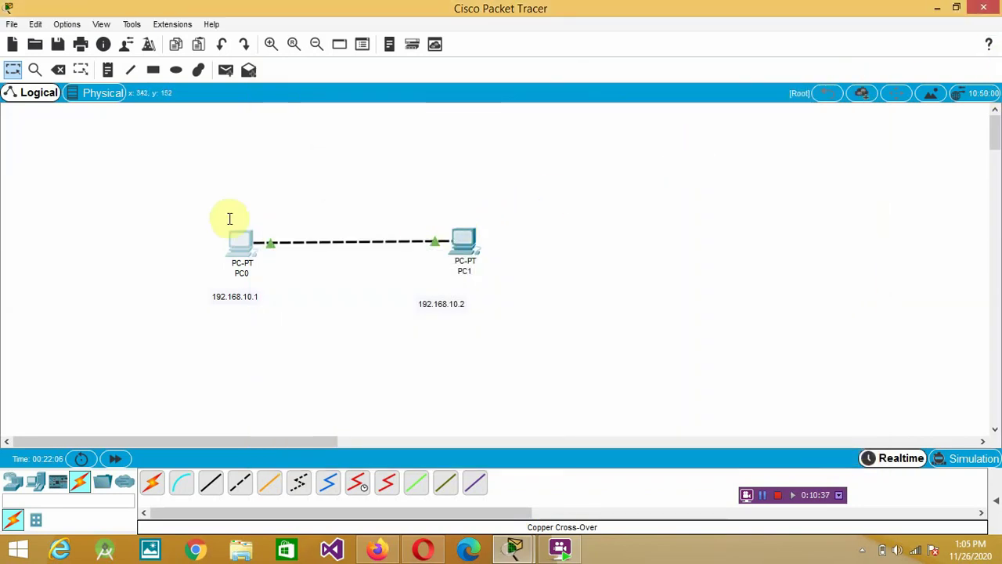
Add a simple PDU with PC0 as the source and PC1 as the destination
click(227, 71)
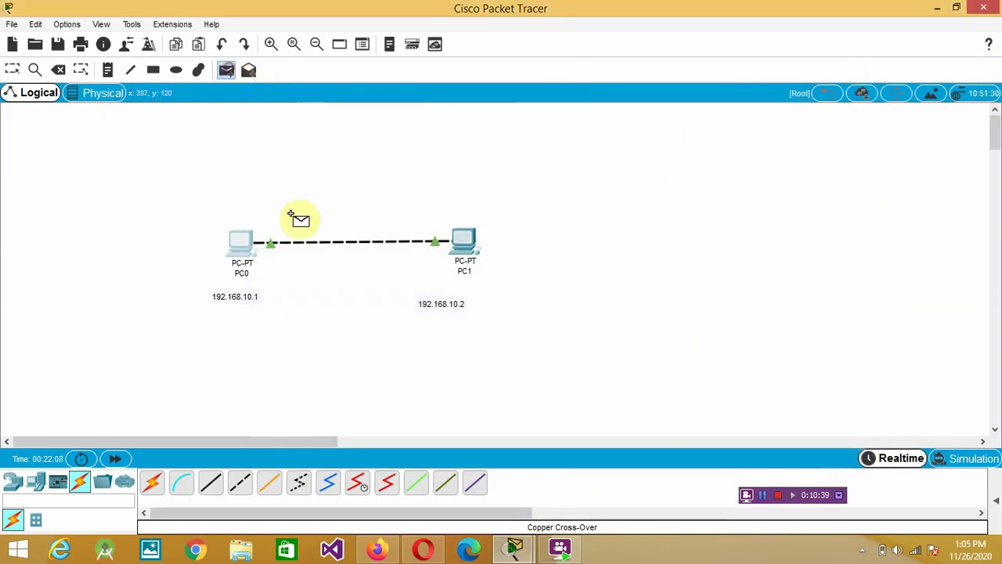
click(242, 242)
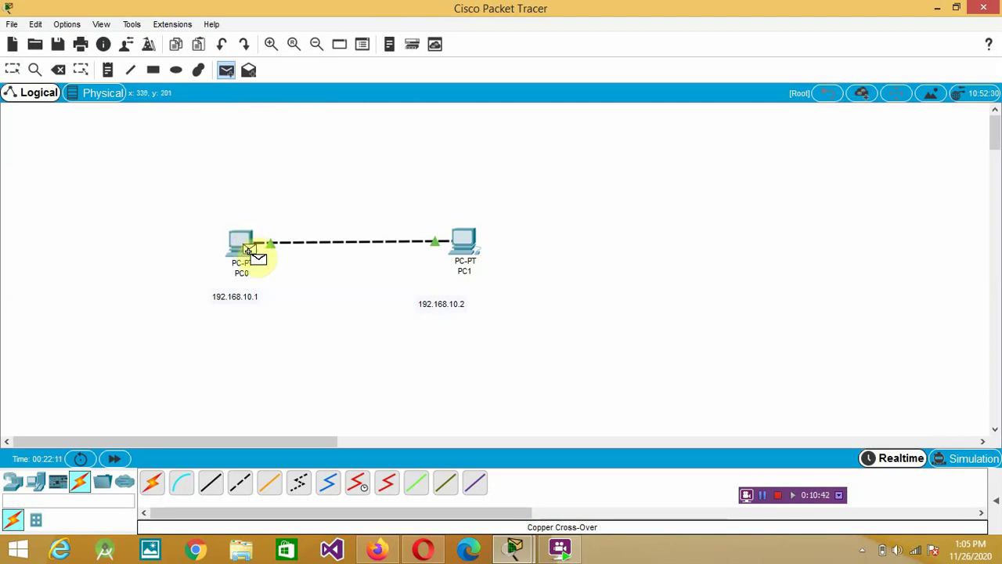
click(459, 245)
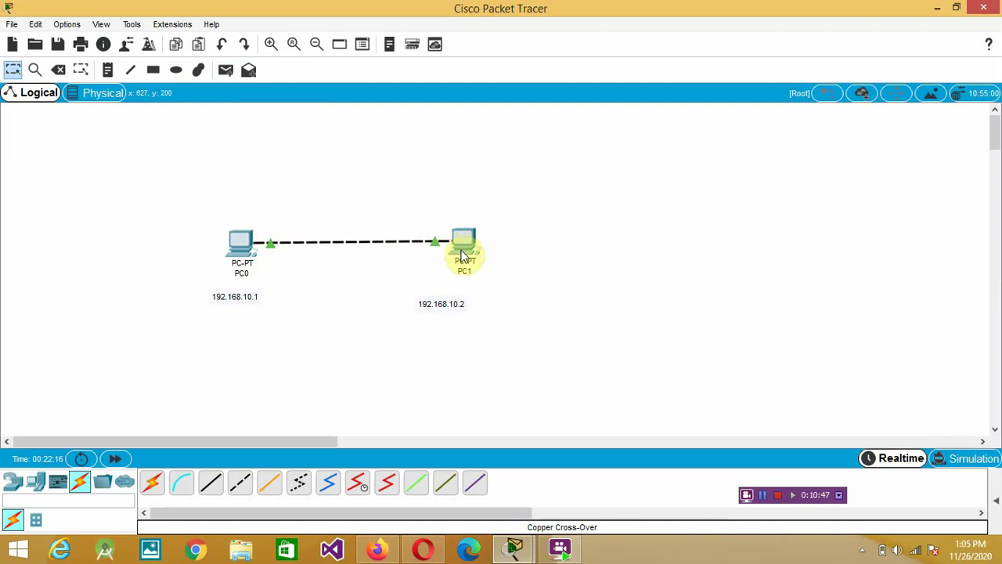
mouse_move(463, 254)
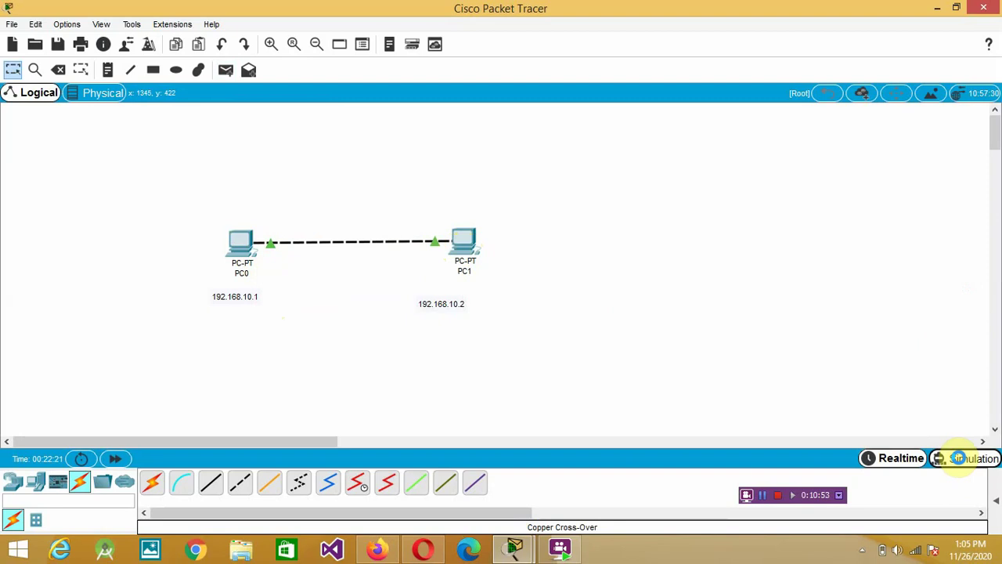
Switch to Simulation mode, hide the Simulation Panel, and step the packet forward from PC0 to PC1 and back
click(960, 461)
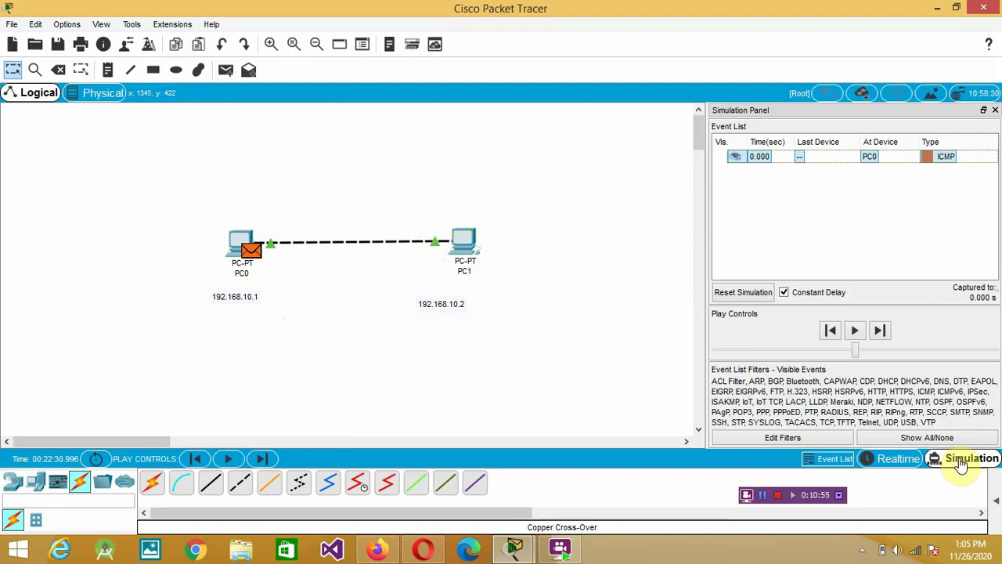
click(995, 110)
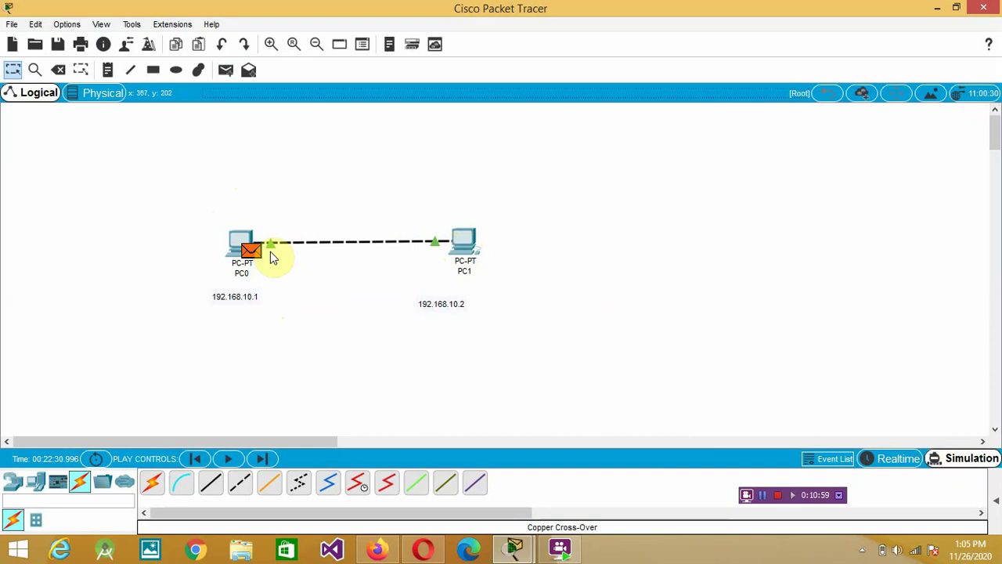
click(263, 462)
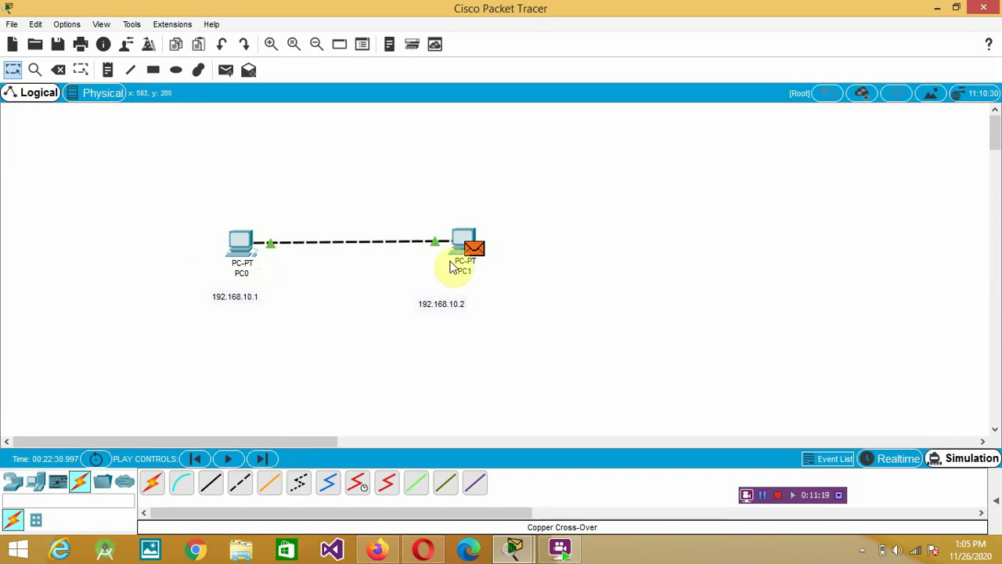
click(261, 460)
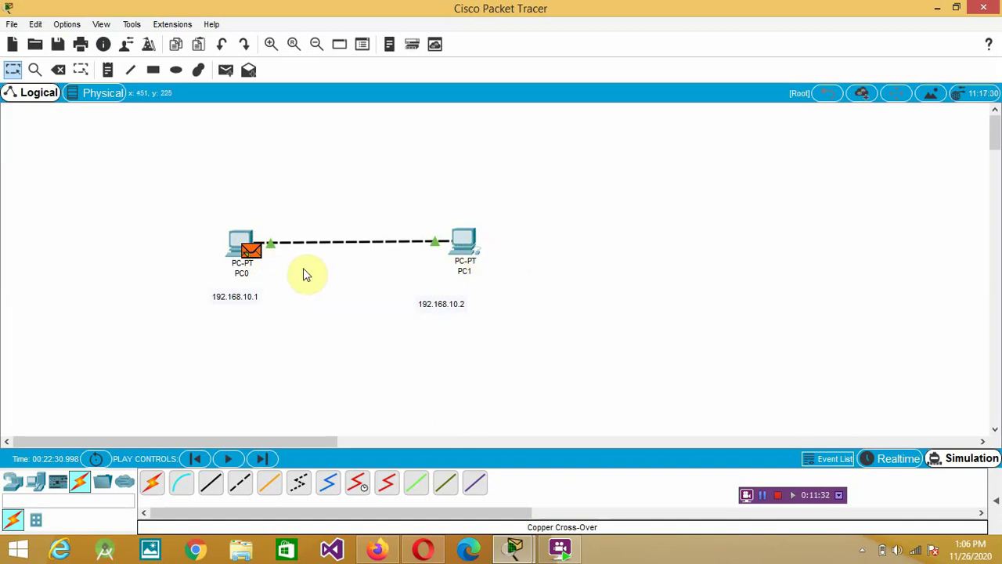
Step the simulation back to the packet at PC1, inspect its PDU information, and close the window
mouse_move(251, 266)
click(460, 249)
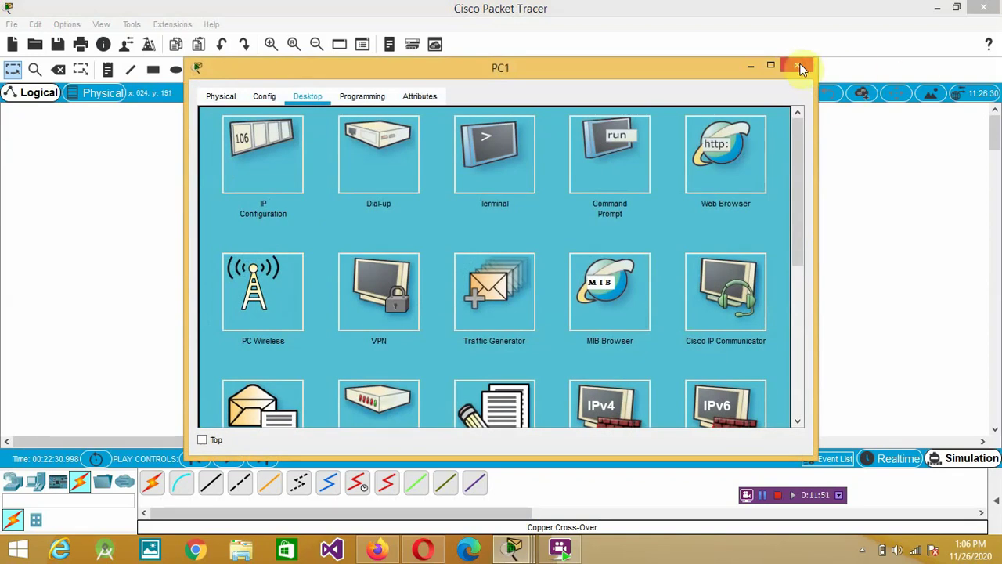
click(795, 64)
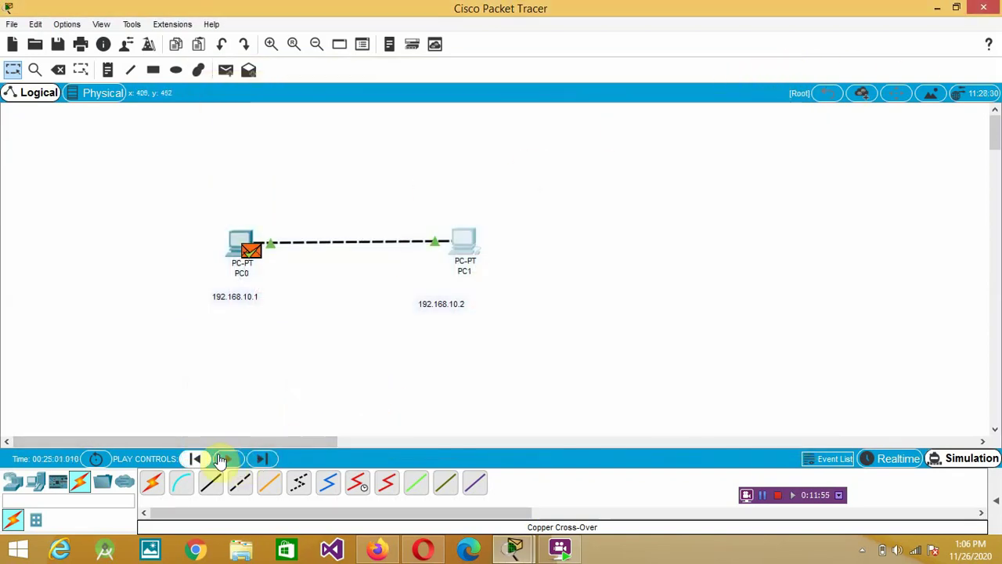
click(193, 458)
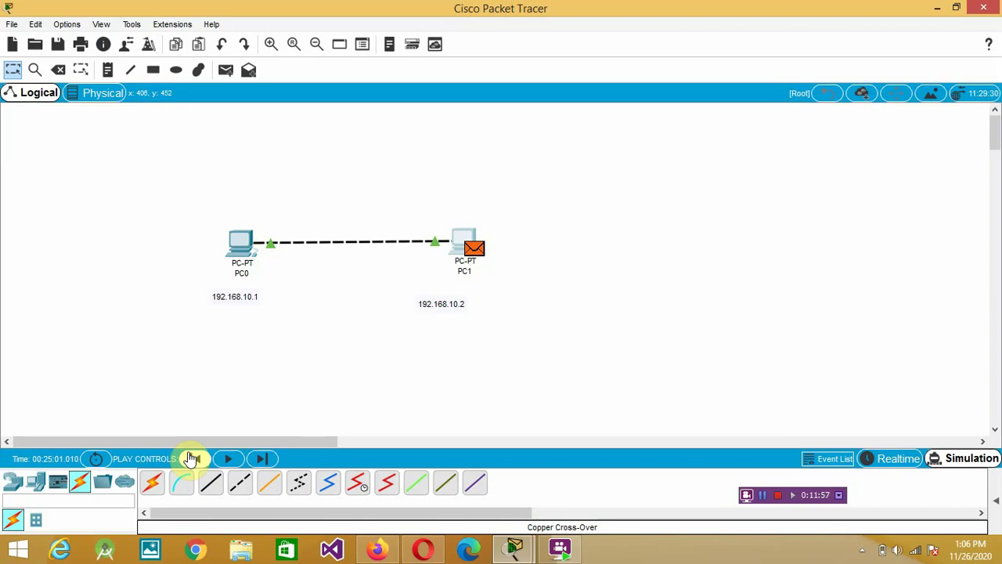
click(477, 248)
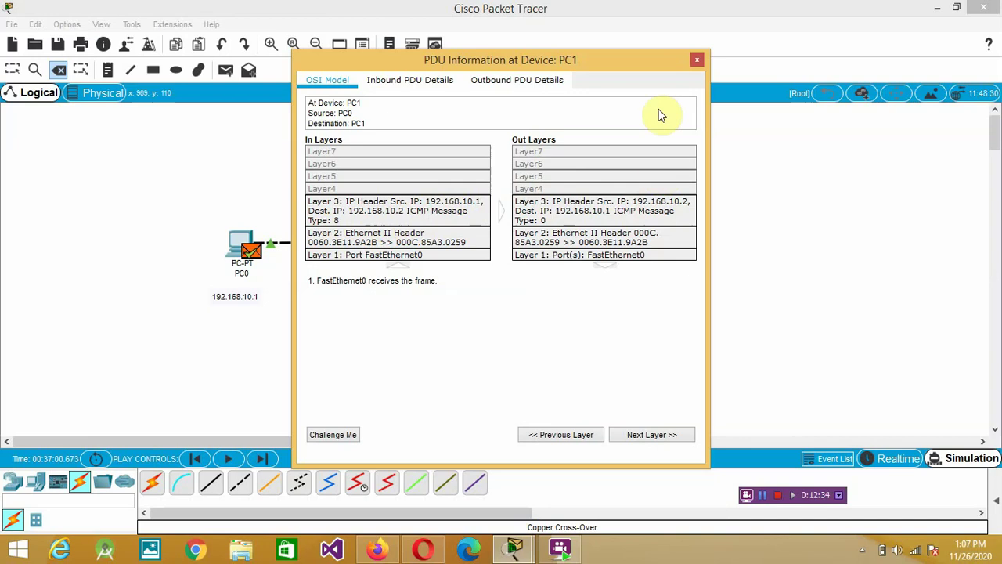
click(697, 61)
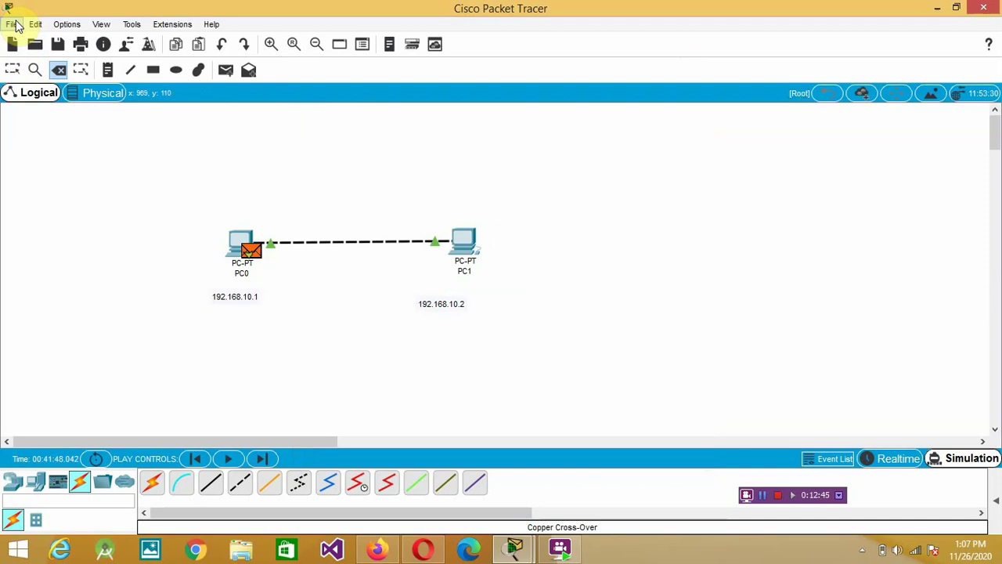
Create a new blank network without saving the current one
click(14, 25)
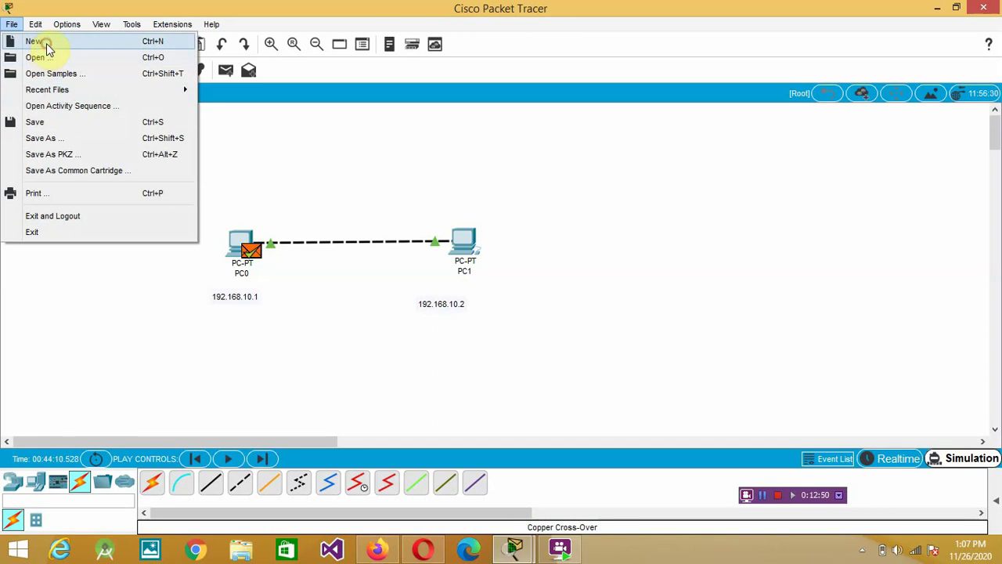
click(46, 43)
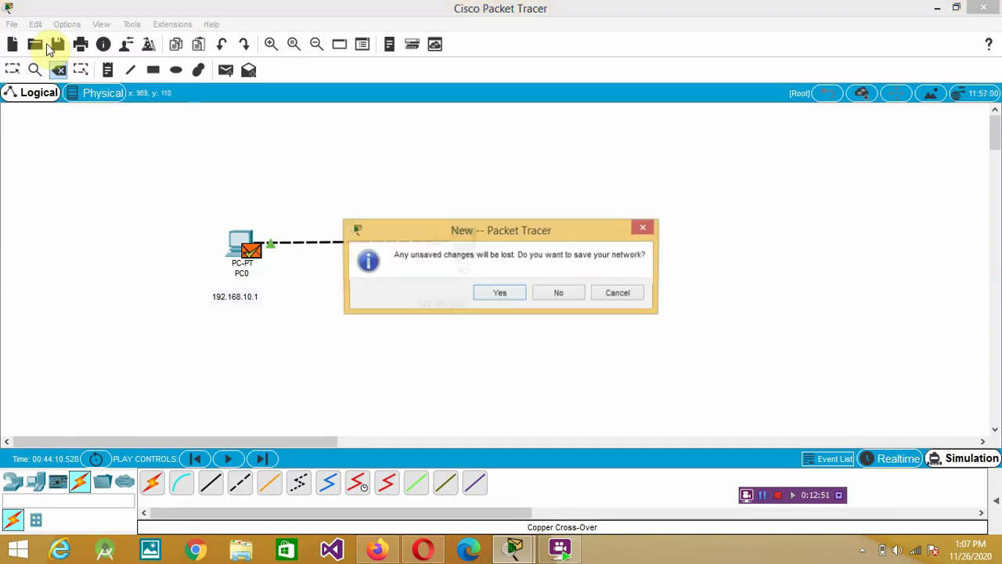
click(561, 294)
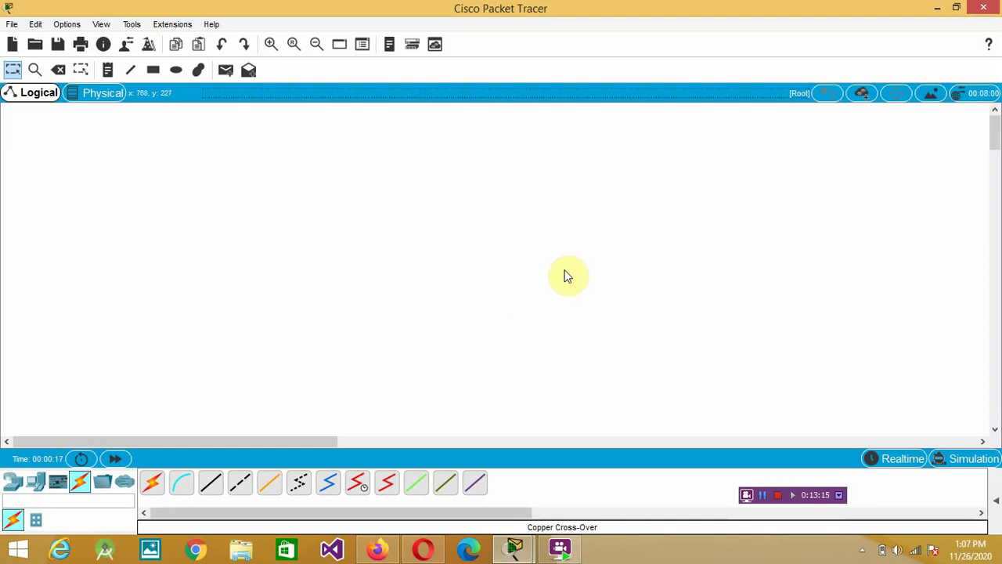
Browse the network device categories and show the available hub models
click(11, 482)
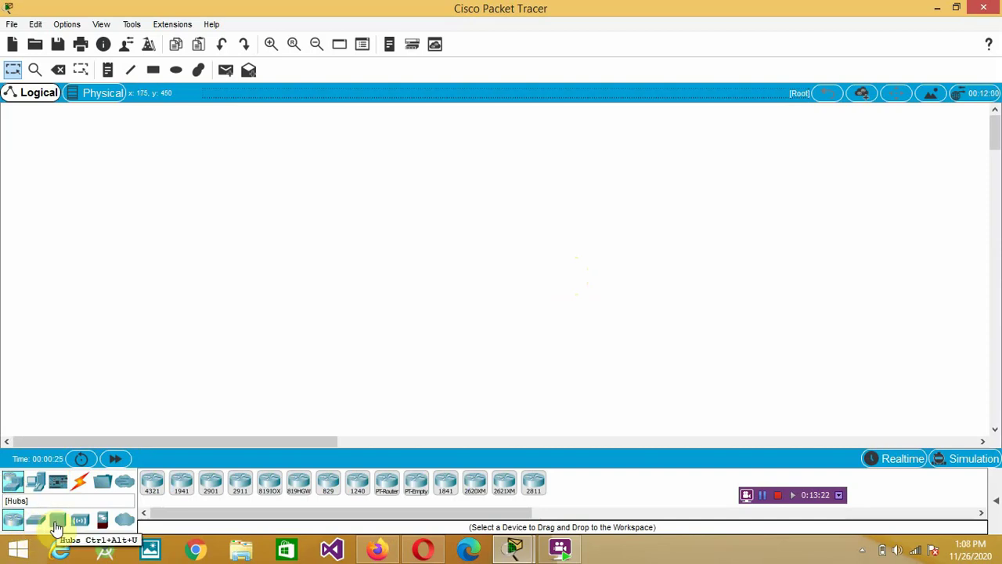
click(57, 523)
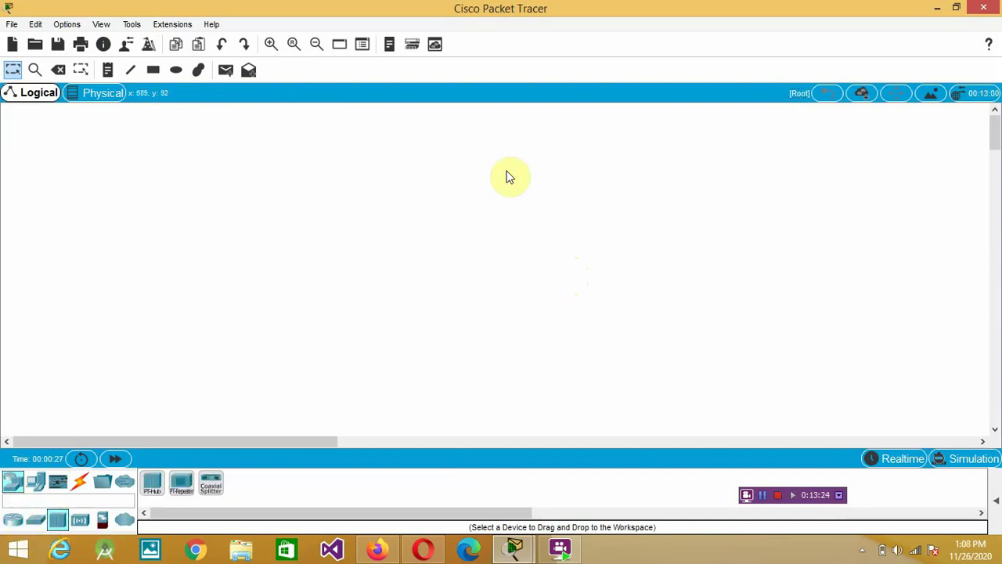
drag(414, 147, 479, 200)
click(478, 167)
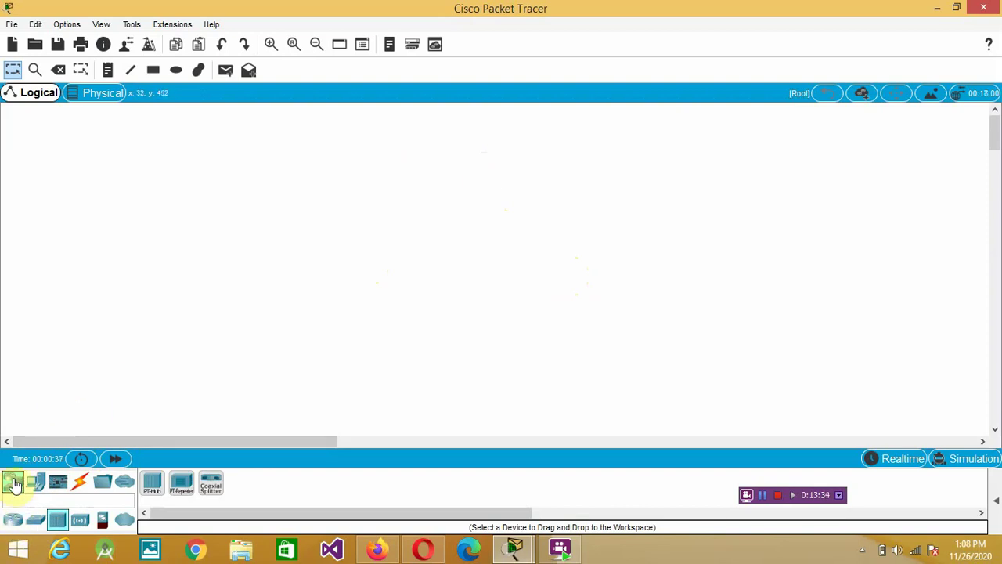
click(13, 520)
click(57, 523)
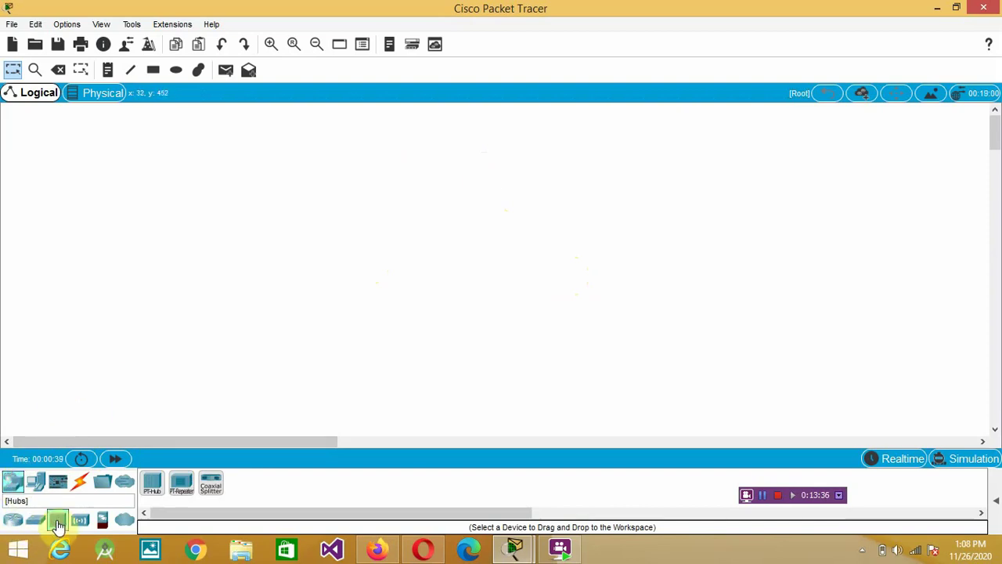
click(12, 482)
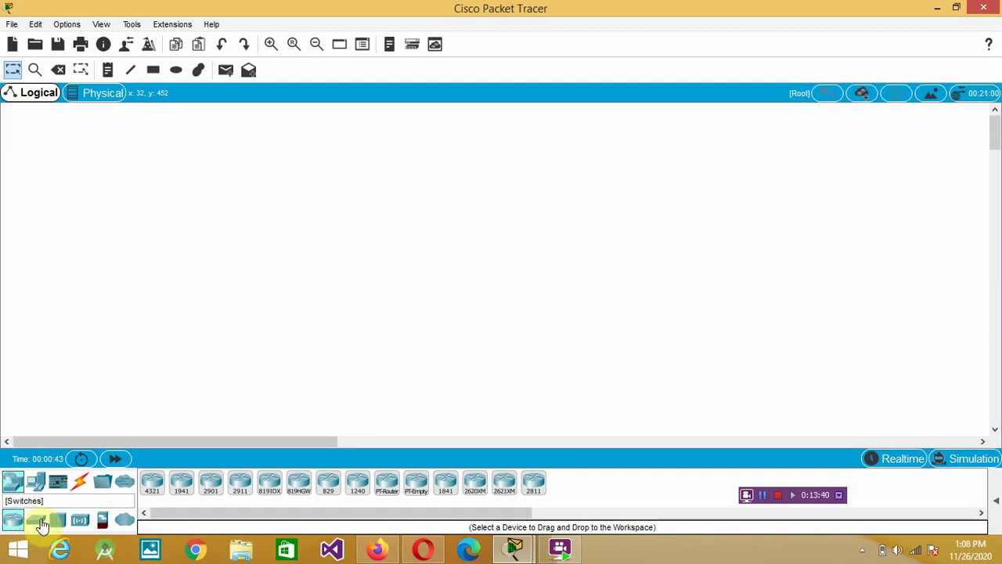
click(48, 526)
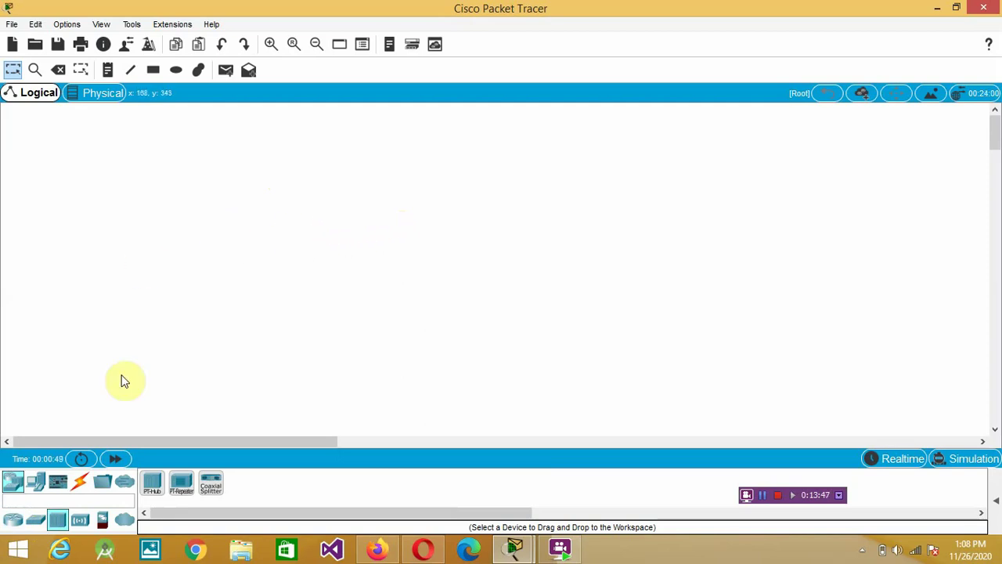
Place a generic PC in the upper-left area of the blank workspace
click(34, 480)
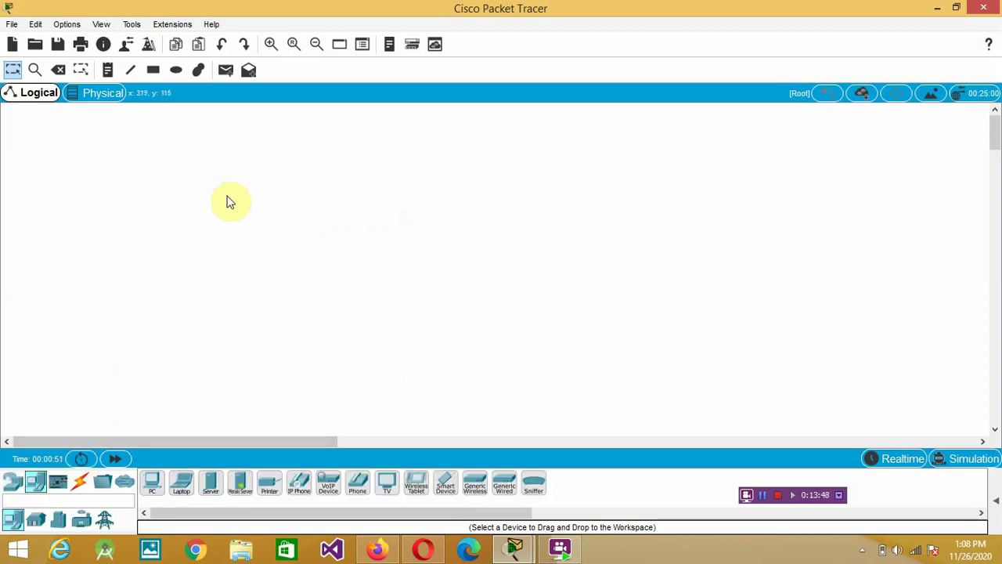
click(152, 481)
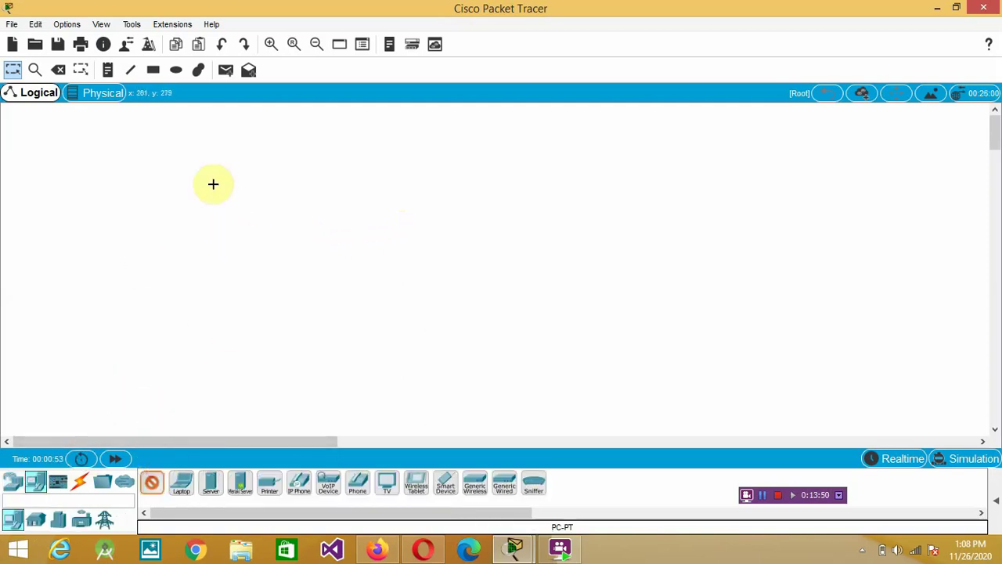
click(236, 193)
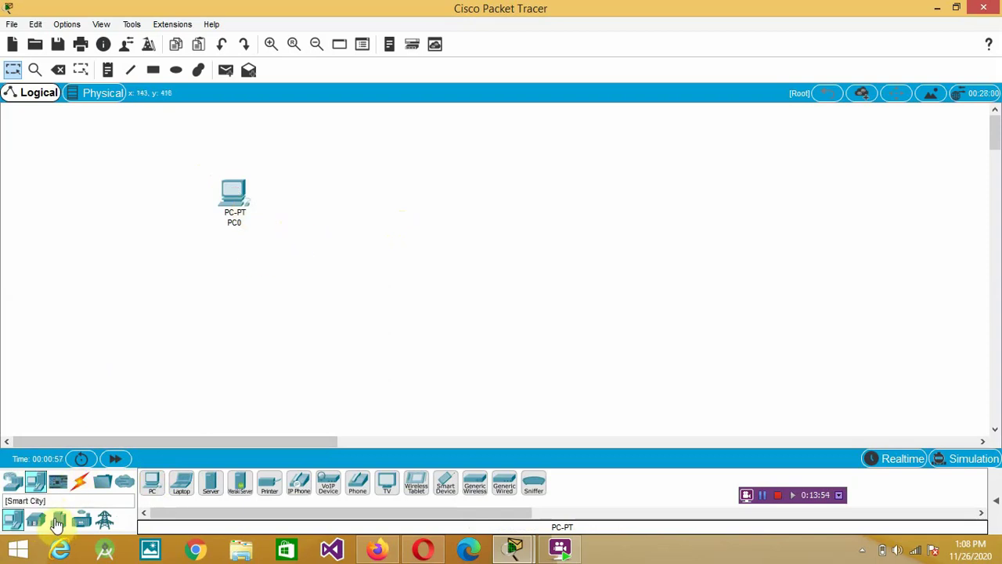
Add a PT-Hub to the workspace, above and to the right of PC0
click(10, 479)
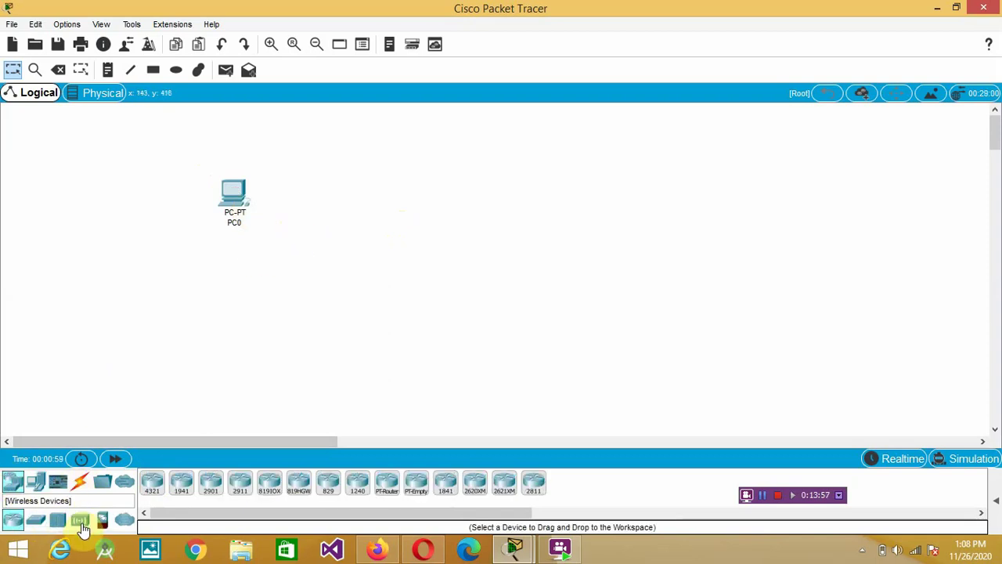
click(59, 523)
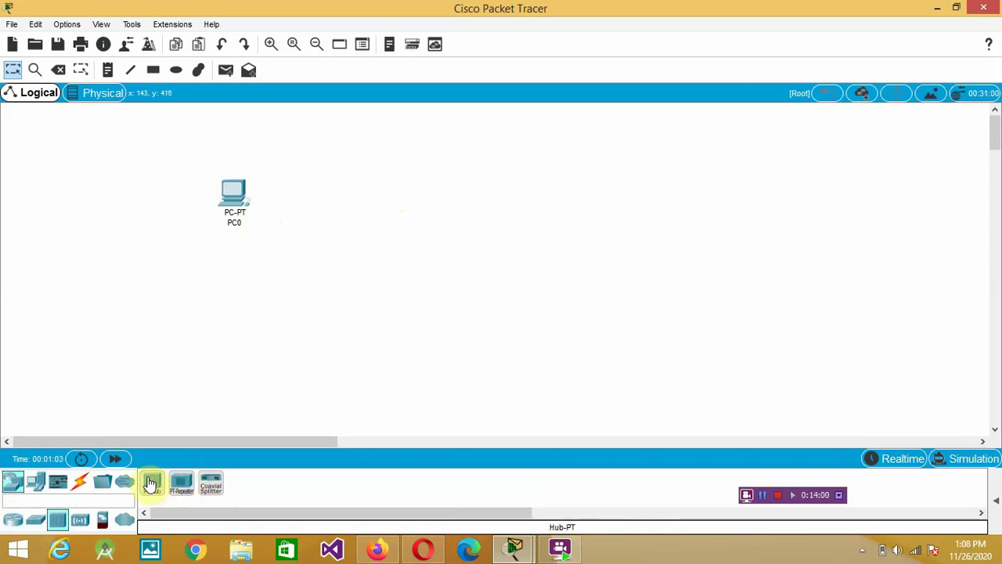
click(152, 481)
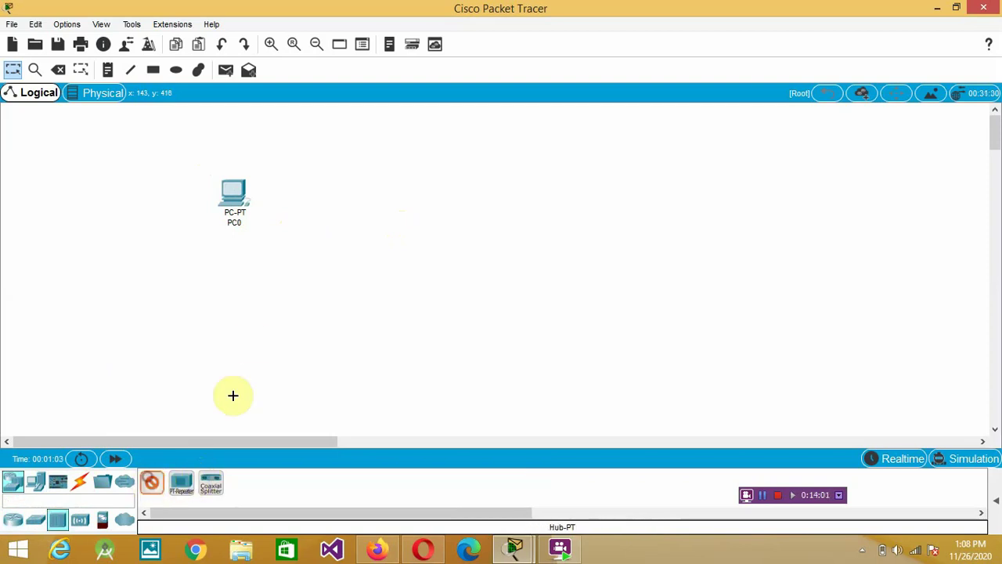
click(362, 132)
Open Hub0's device window, examine its physical ports and modules, and close it
click(361, 141)
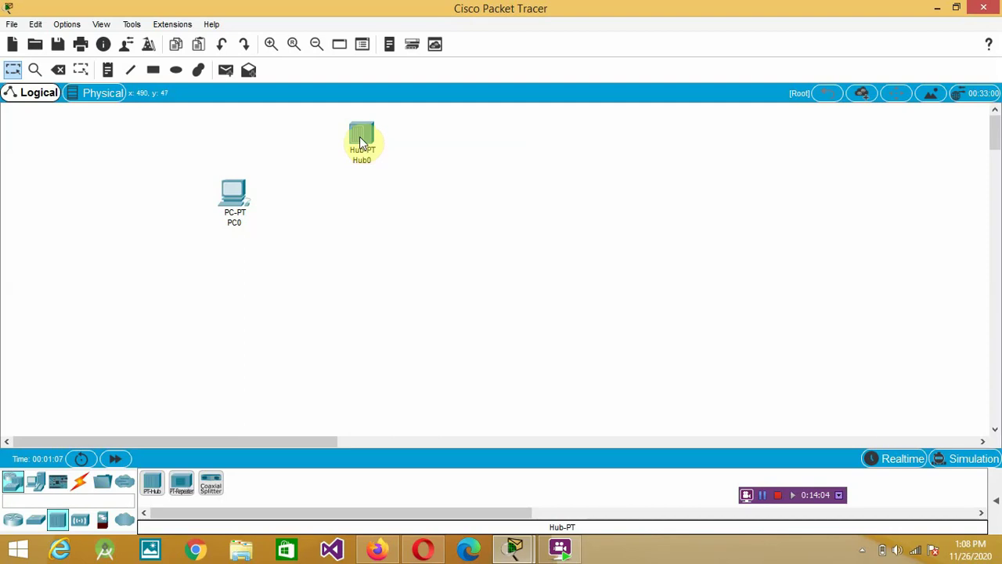
mouse_move(363, 138)
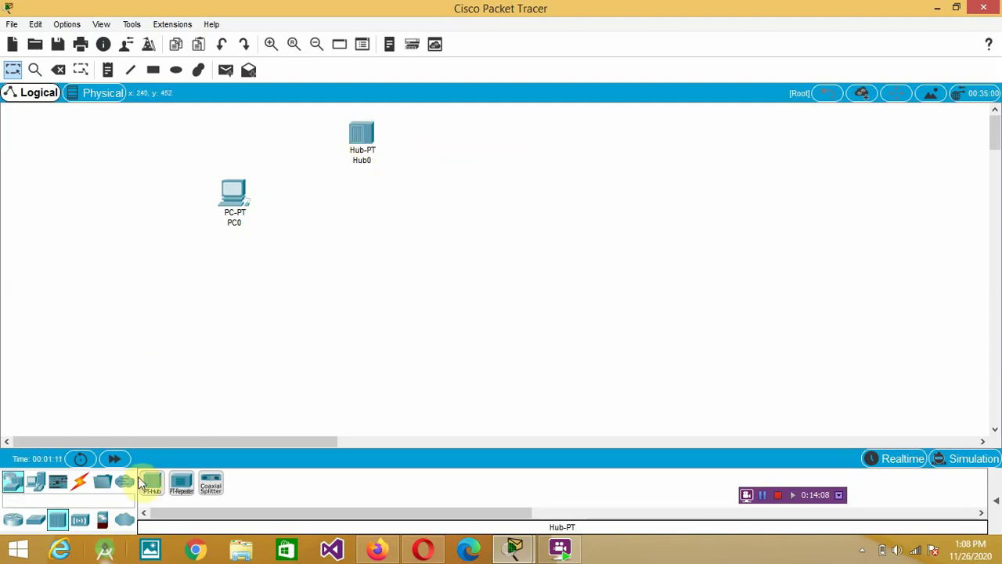
click(361, 137)
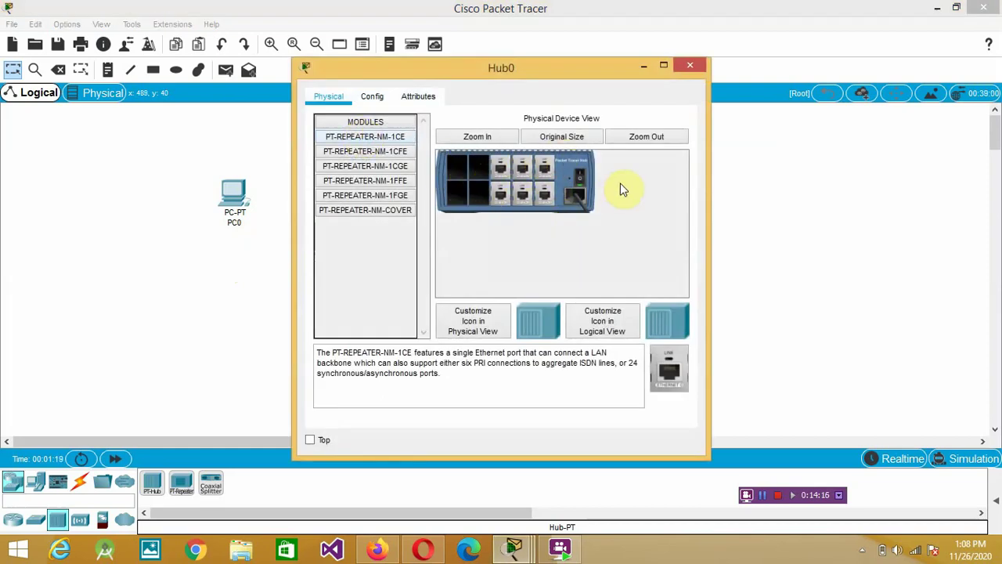
click(693, 68)
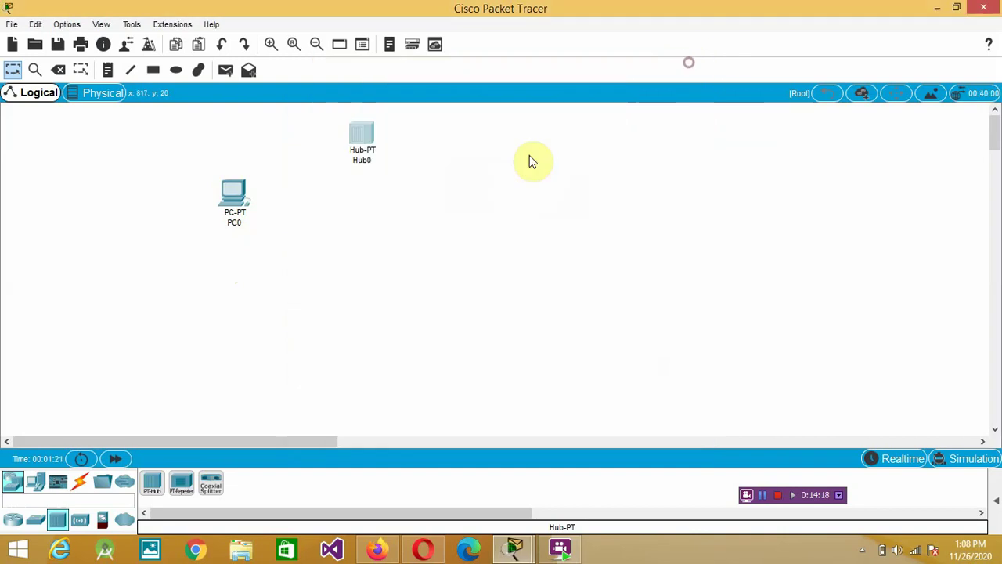
Add five more generic PCs, PC1 to PC5, in a row extending to the right of PC0
click(36, 481)
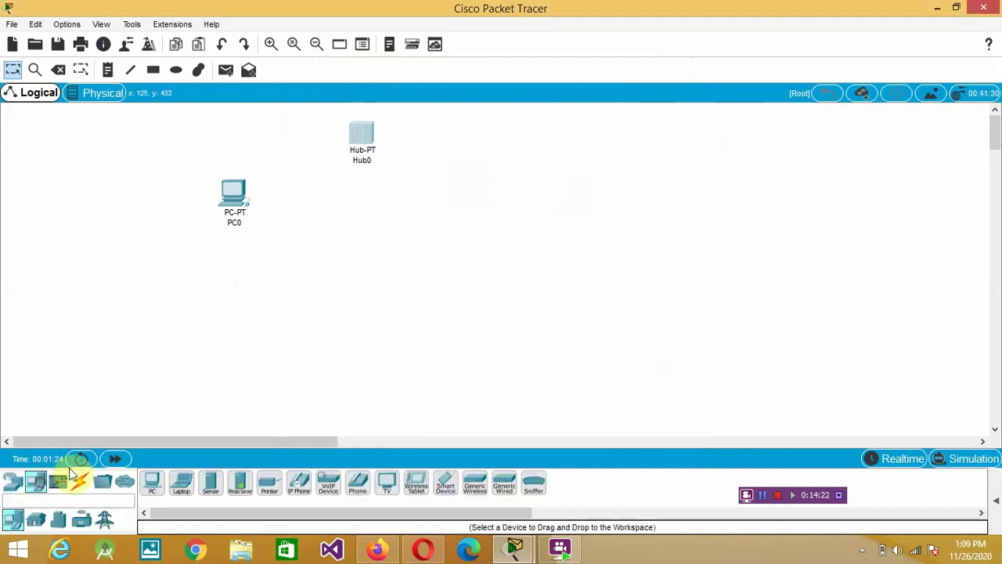
click(317, 213)
click(152, 482)
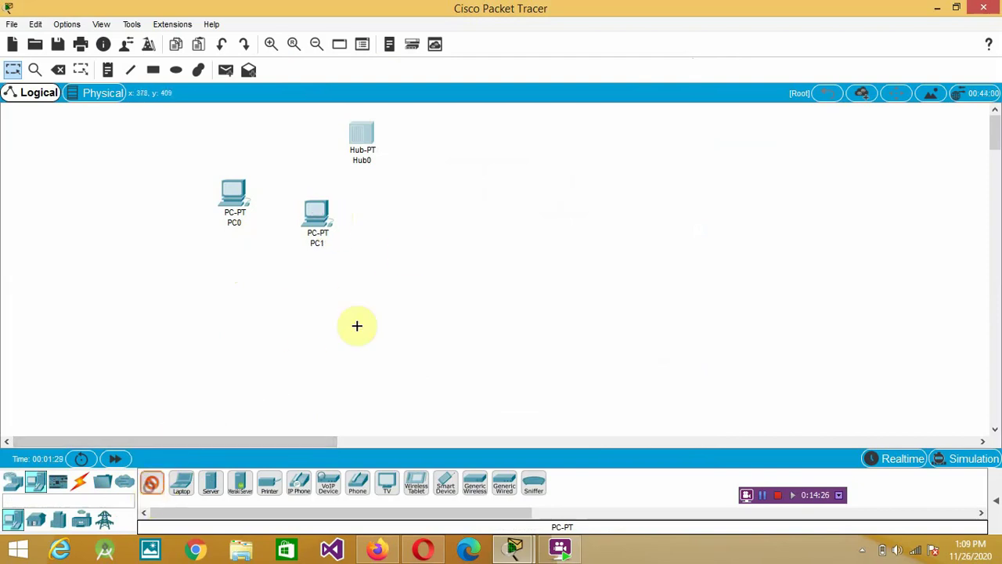
click(387, 226)
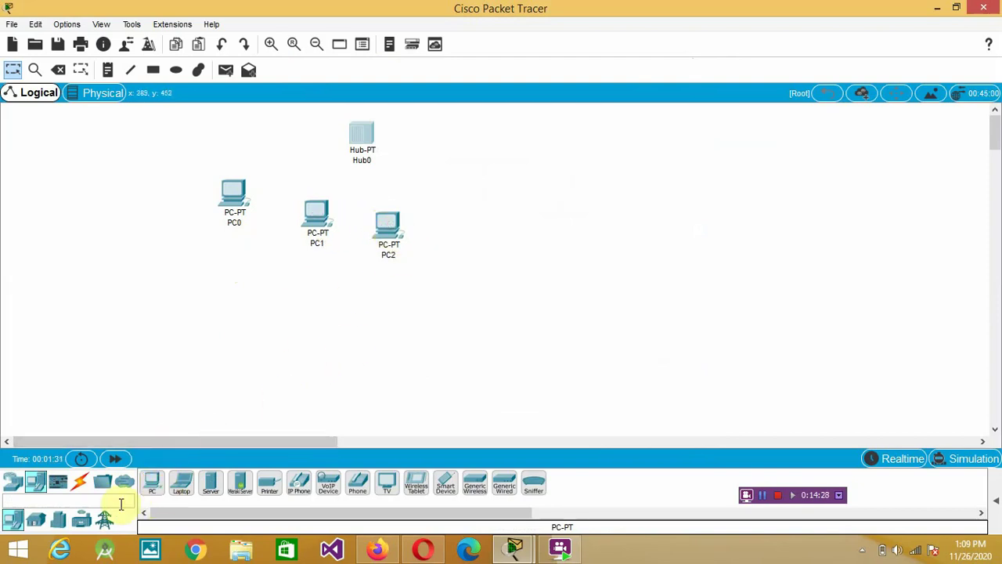
click(154, 483)
click(454, 231)
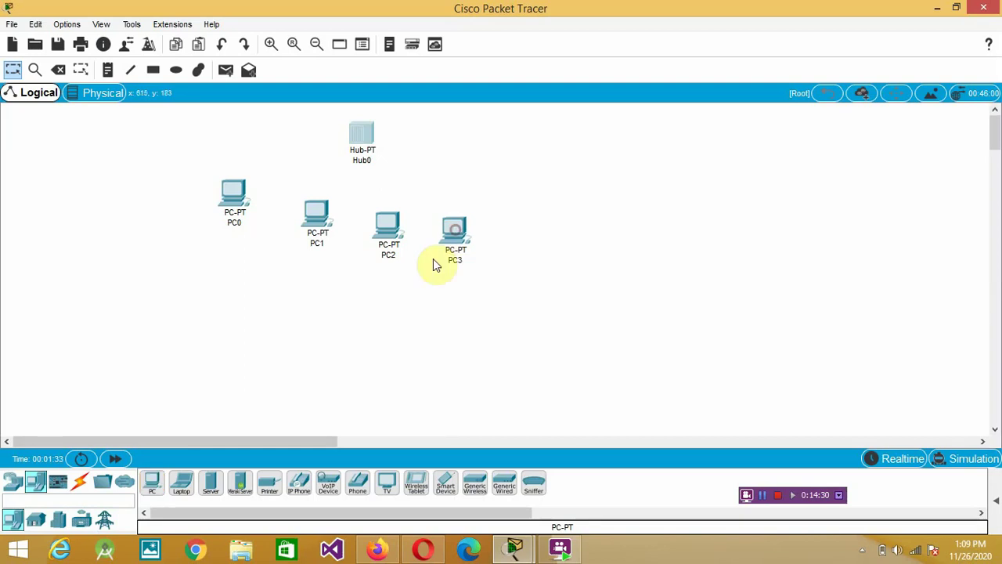
click(152, 482)
click(523, 229)
click(153, 483)
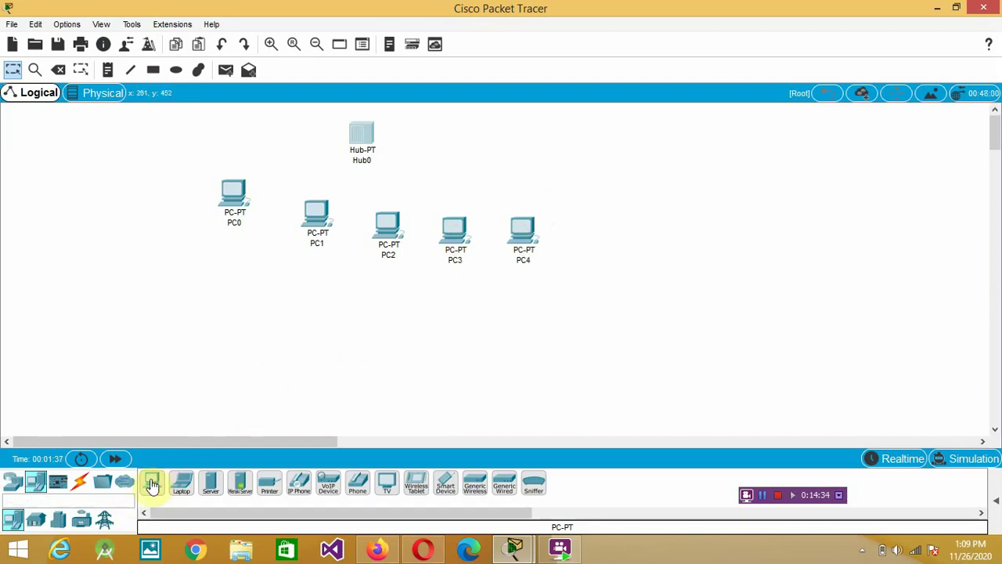
click(597, 179)
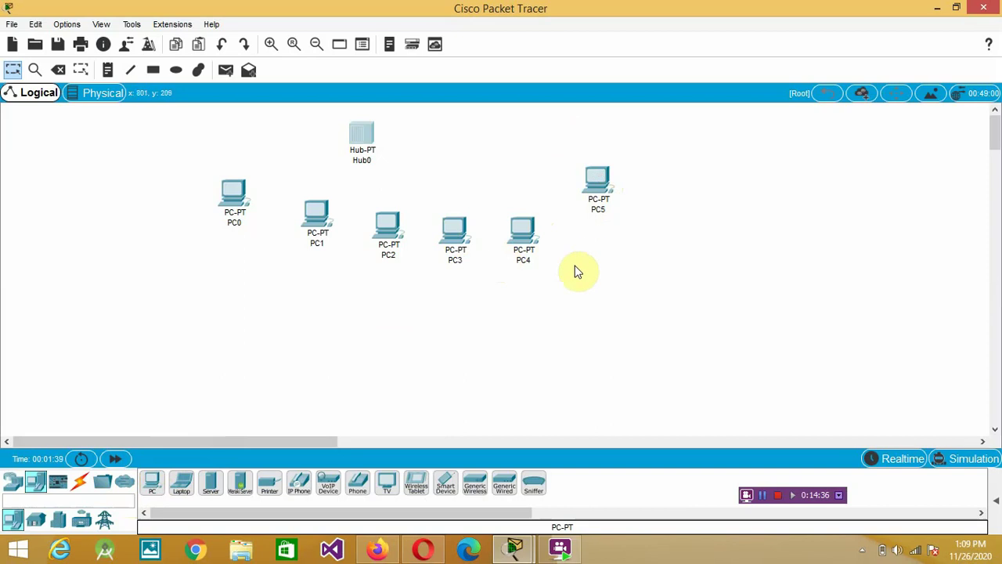
Spread PC0 to PC3 apart and move Hub0 down into the space between the PCs
drag(317, 213, 227, 374)
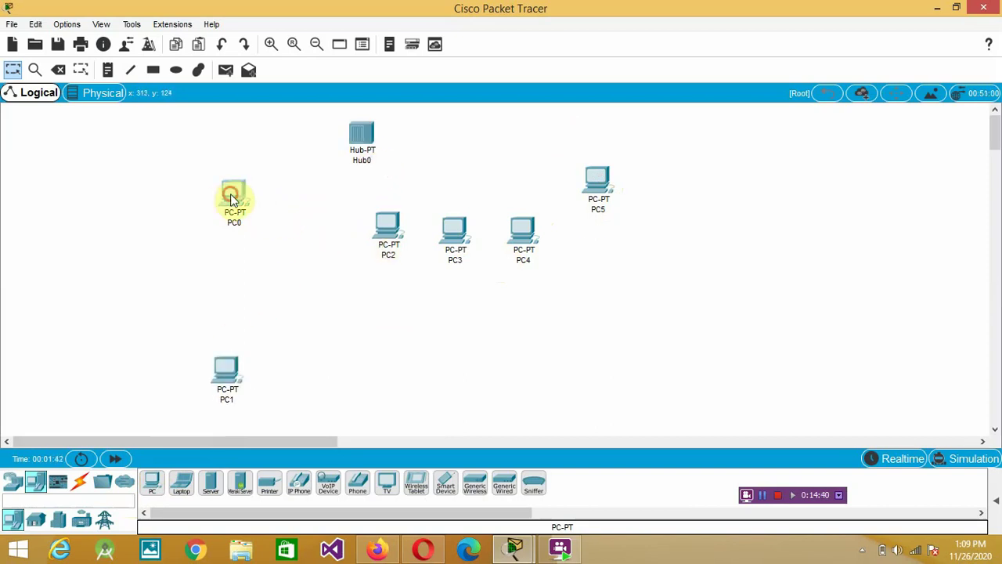
drag(233, 198, 193, 229)
drag(400, 227, 443, 309)
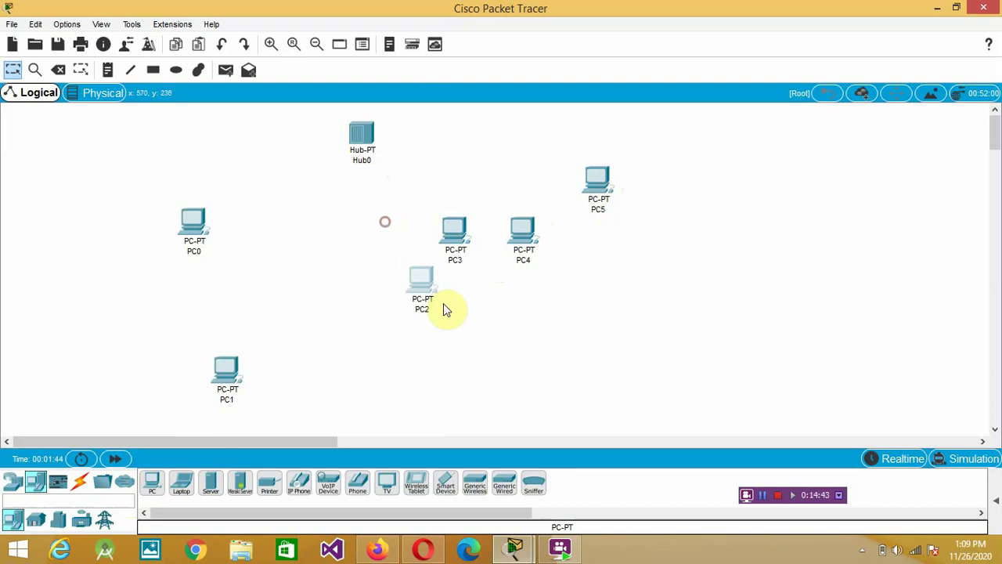
drag(611, 407, 612, 408)
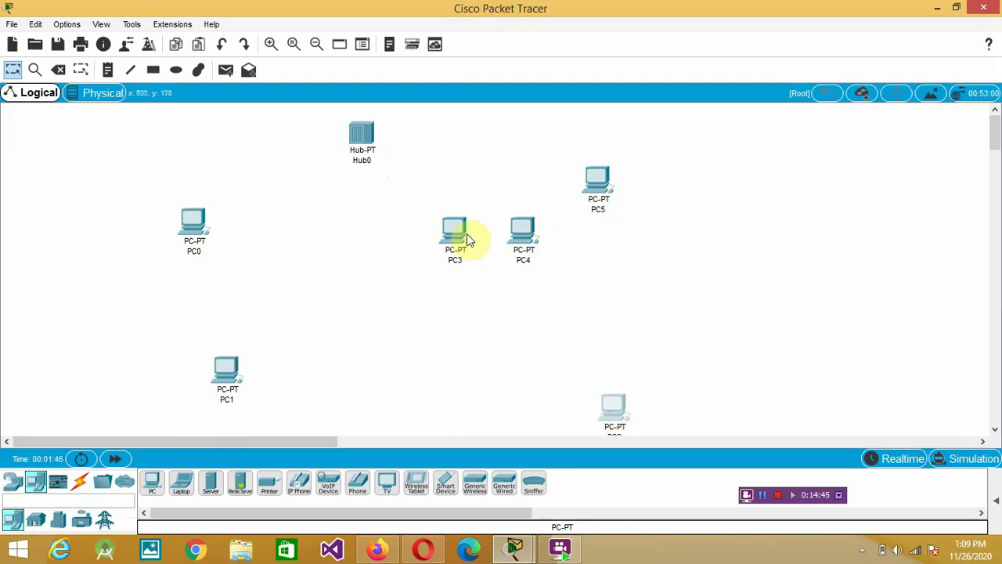
drag(467, 235, 507, 327)
drag(354, 142, 358, 272)
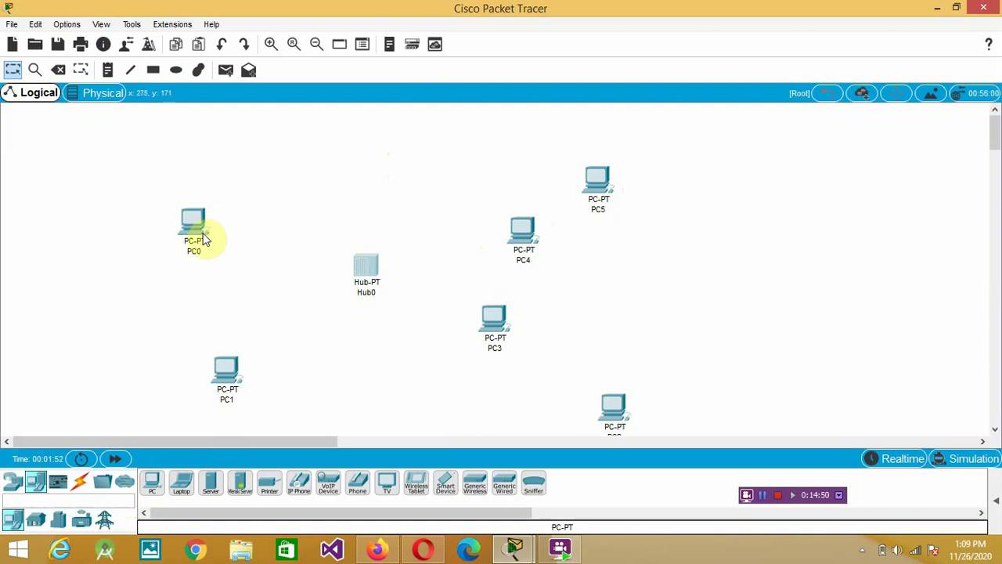
Arrange PC0 to PC5 in a ring around Hub0, running clockwise from PC0 on the hub's left
drag(202, 240, 241, 263)
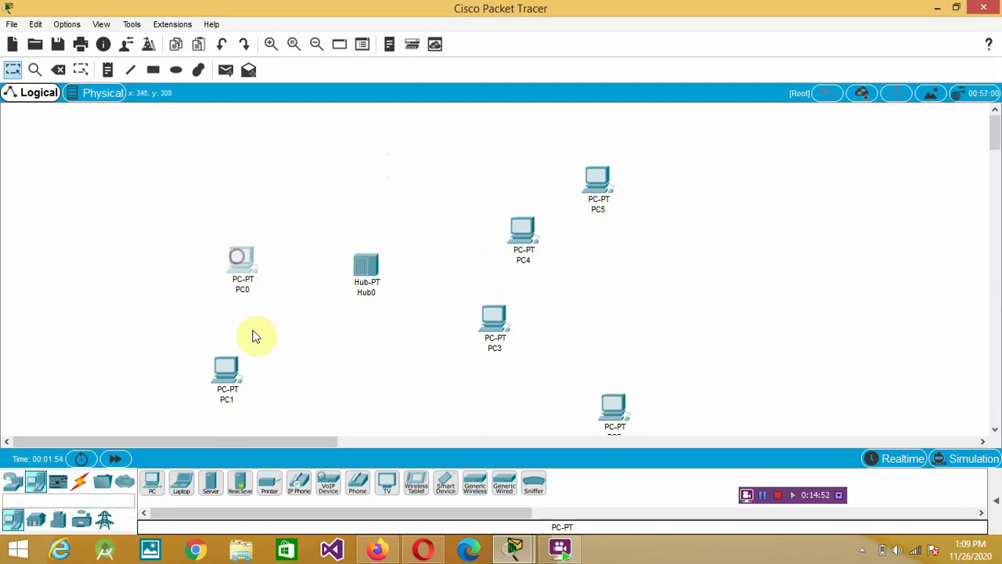
drag(243, 362, 287, 191)
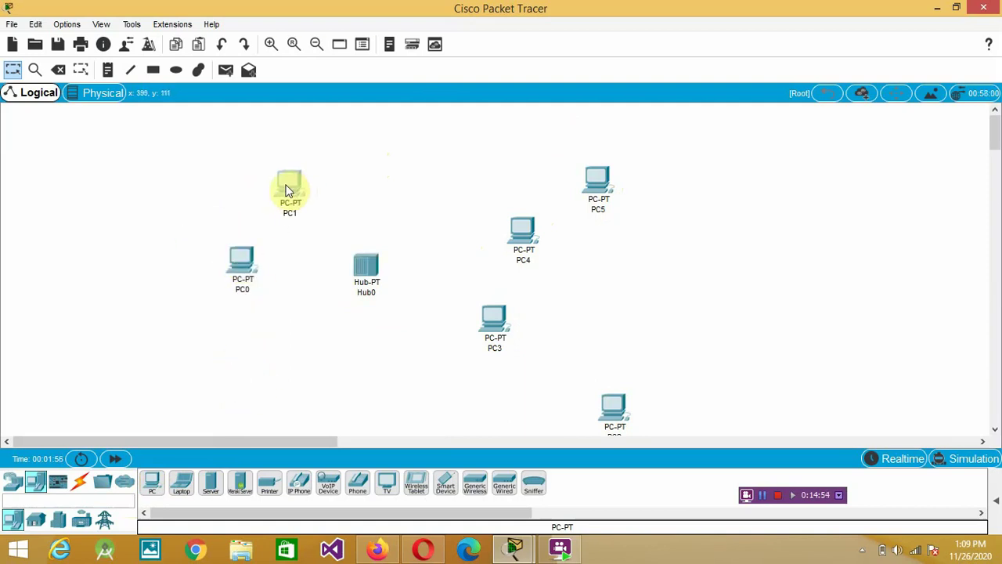
click(613, 404)
drag(612, 402, 374, 157)
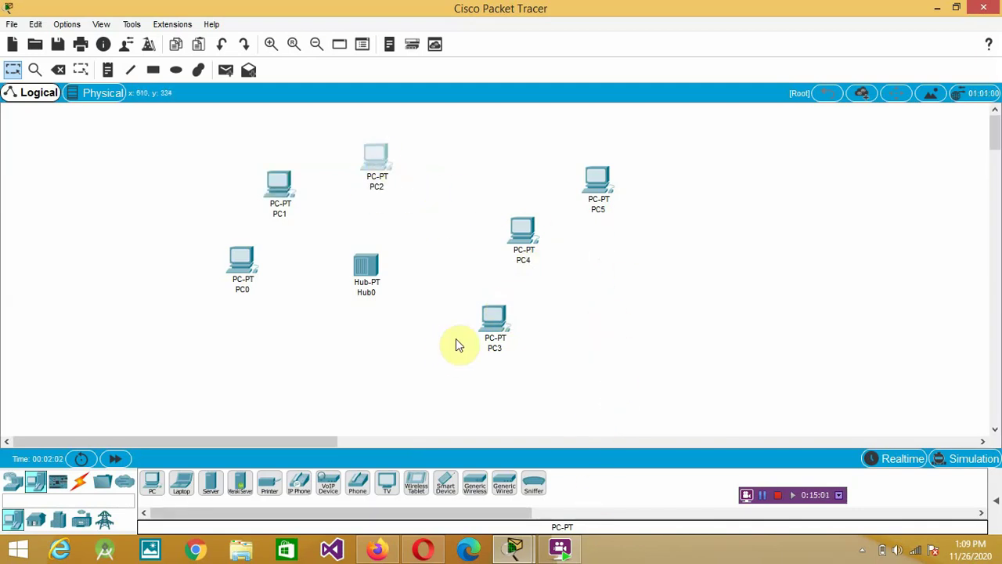
drag(495, 320, 468, 209)
drag(518, 234, 469, 318)
drag(604, 196, 597, 211)
drag(509, 284, 350, 348)
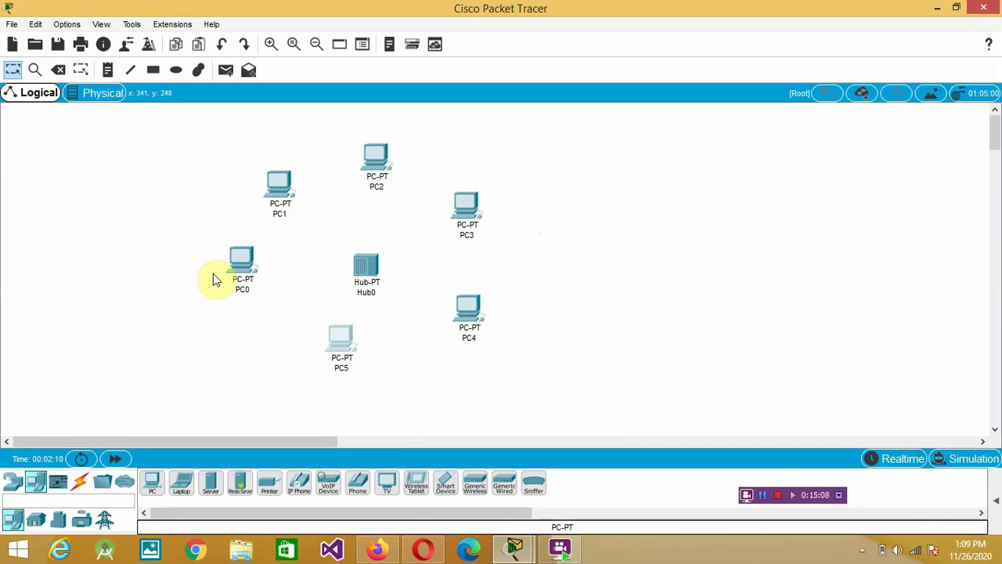
Fine-tune the positions of PC0 to PC4 to tighten the ring around Hub0
click(245, 274)
drag(245, 278, 263, 286)
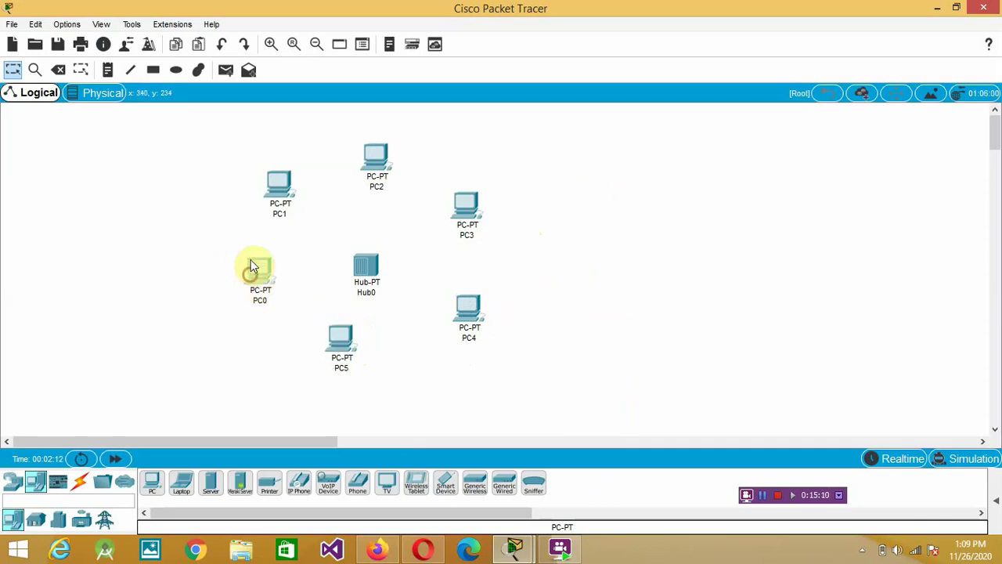
drag(280, 185, 281, 191)
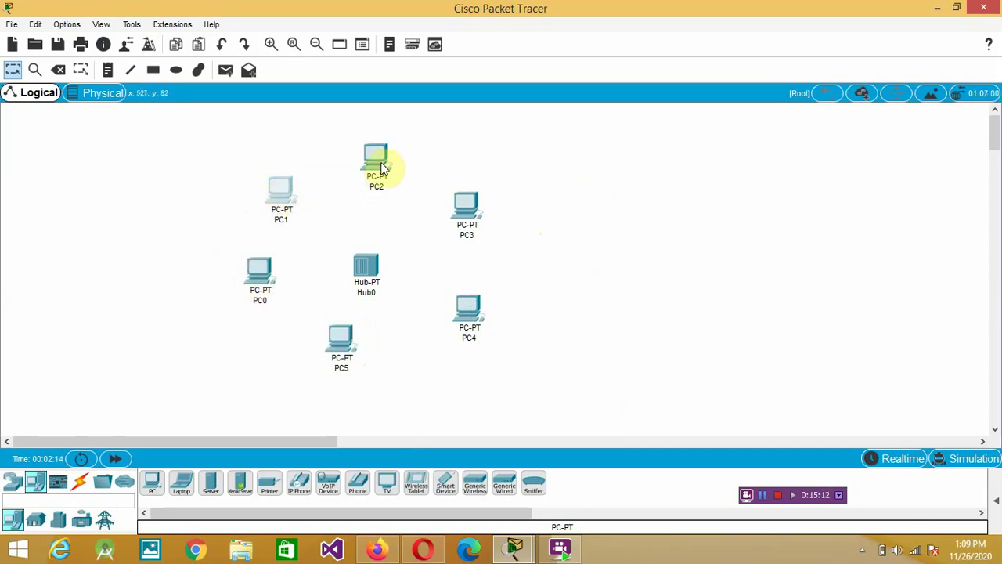
drag(380, 163, 381, 187)
click(462, 206)
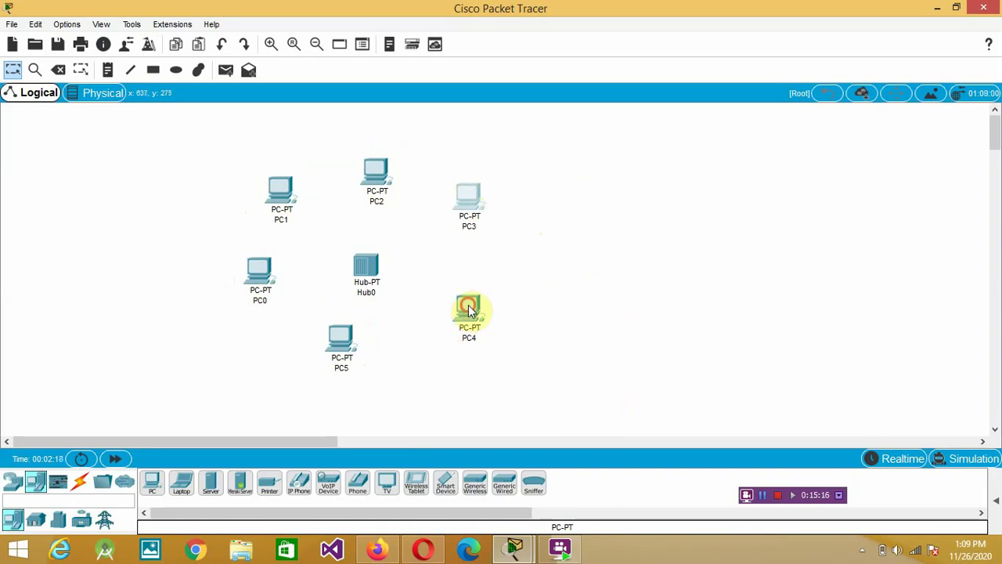
drag(459, 313, 453, 297)
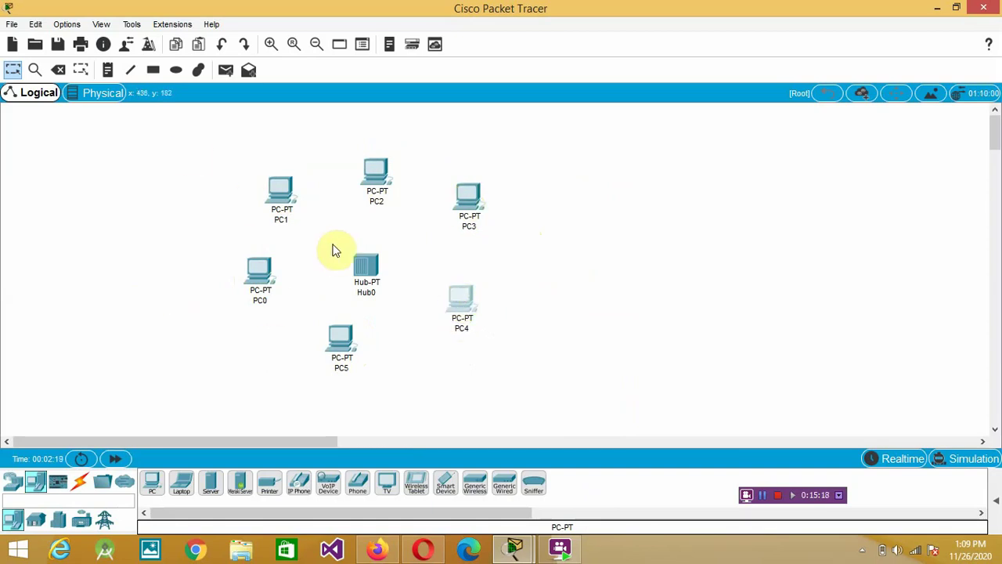
Connect PC1 to Hub0 with the Automatically Choose Connection Type cable
click(81, 482)
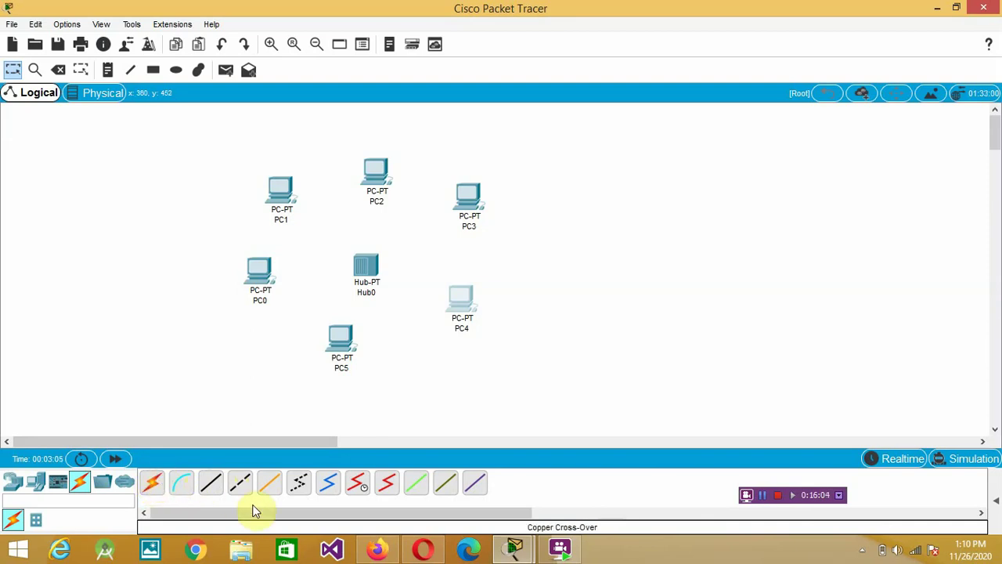
click(155, 479)
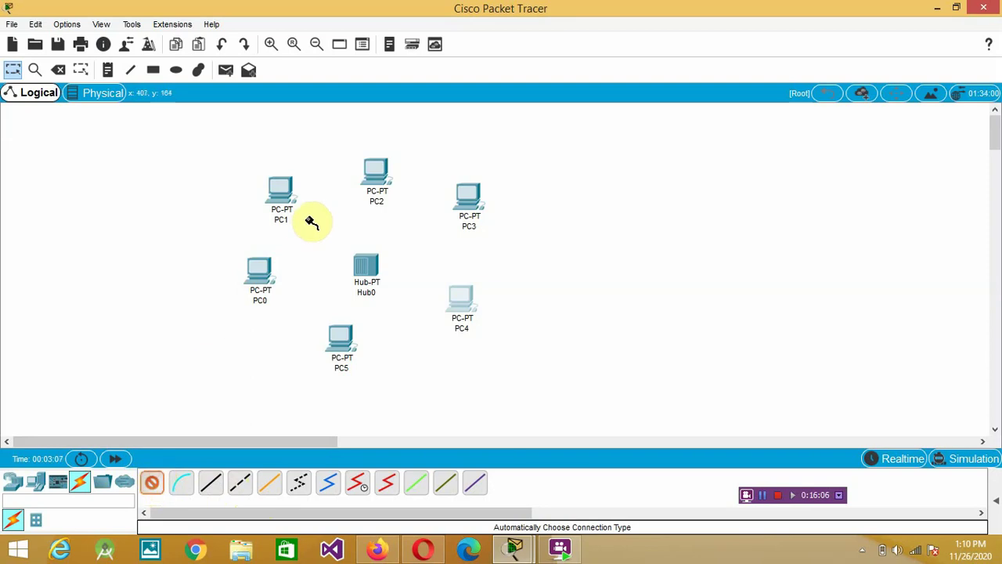
click(283, 196)
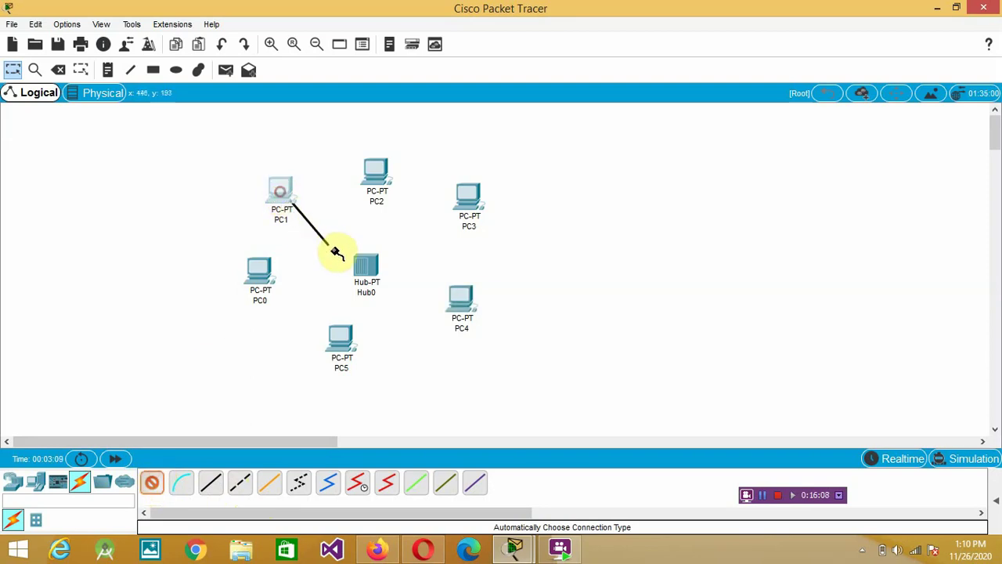
click(363, 266)
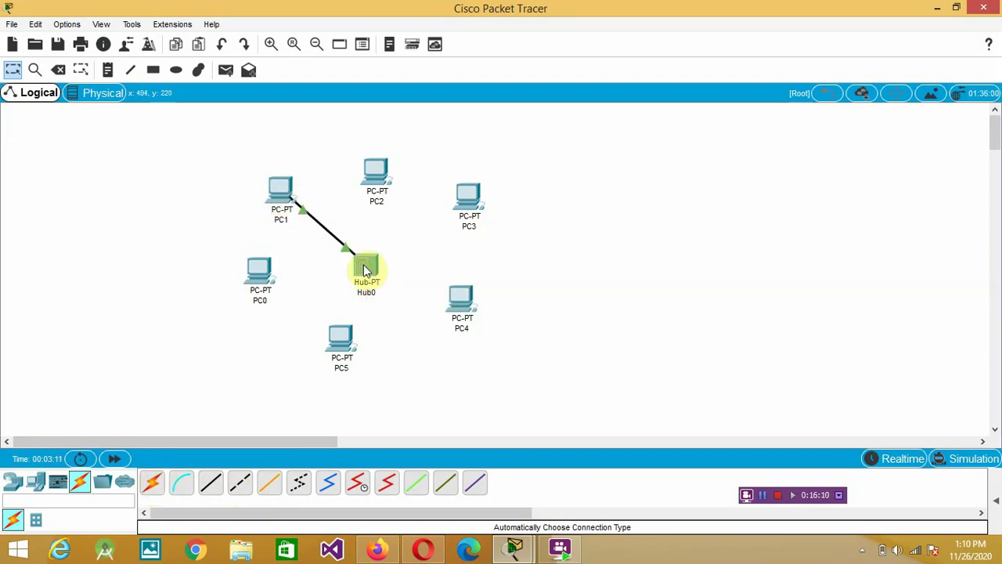
Connect PC0's FastEthernet0 port to Hub0's FastEthernet1 port with a Copper Straight-Through cable
click(209, 484)
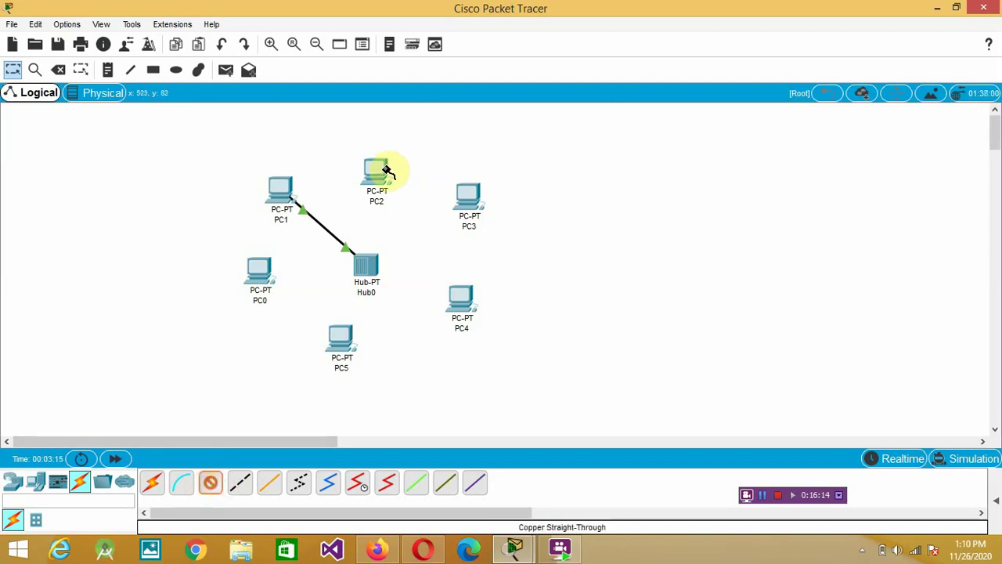
mouse_move(379, 177)
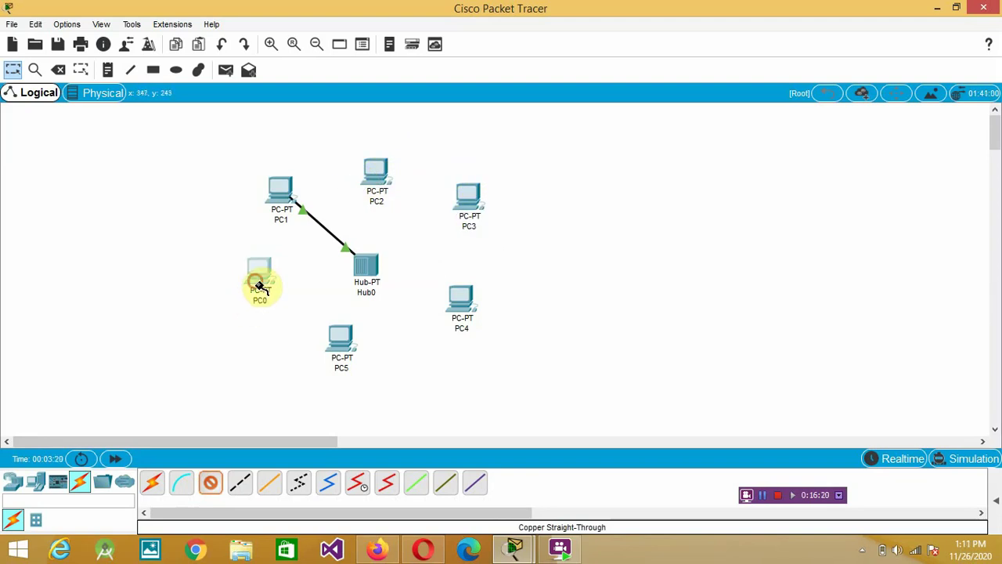
click(303, 279)
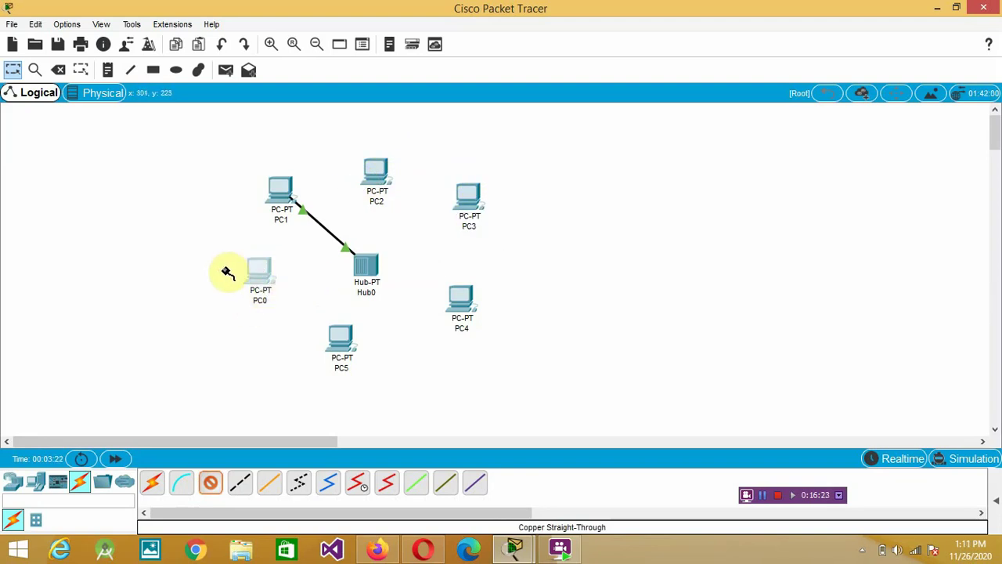
click(256, 267)
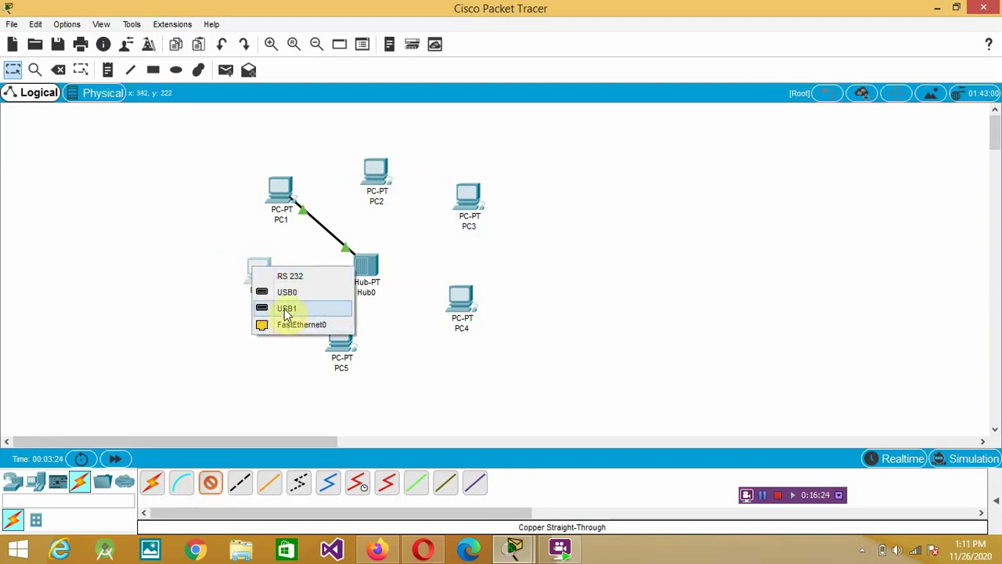
click(288, 329)
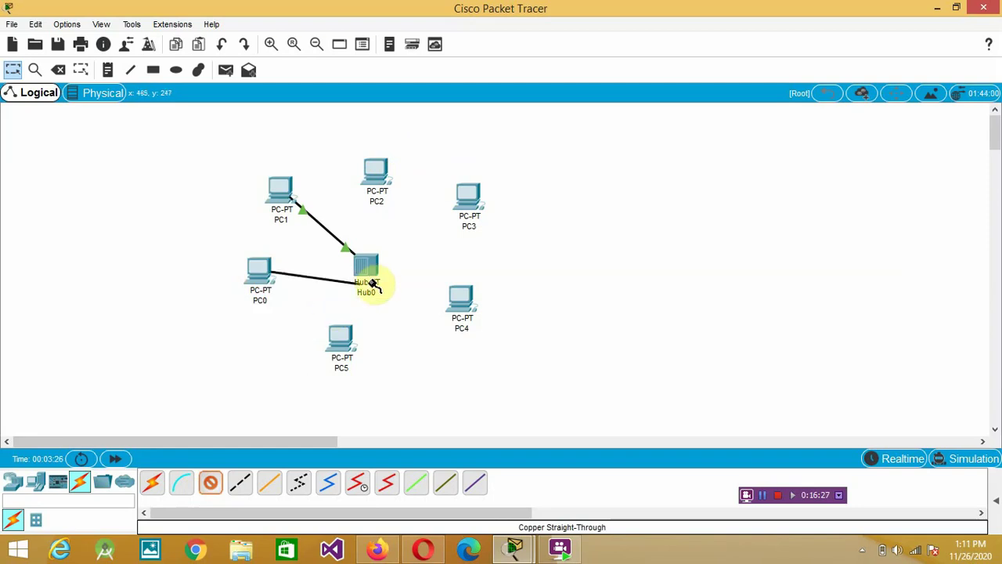
click(366, 271)
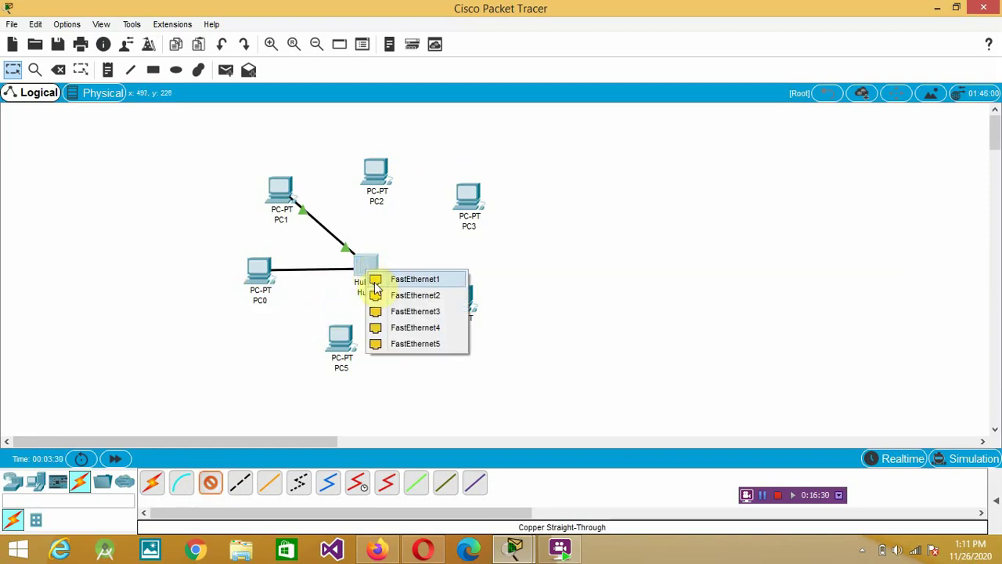
click(407, 279)
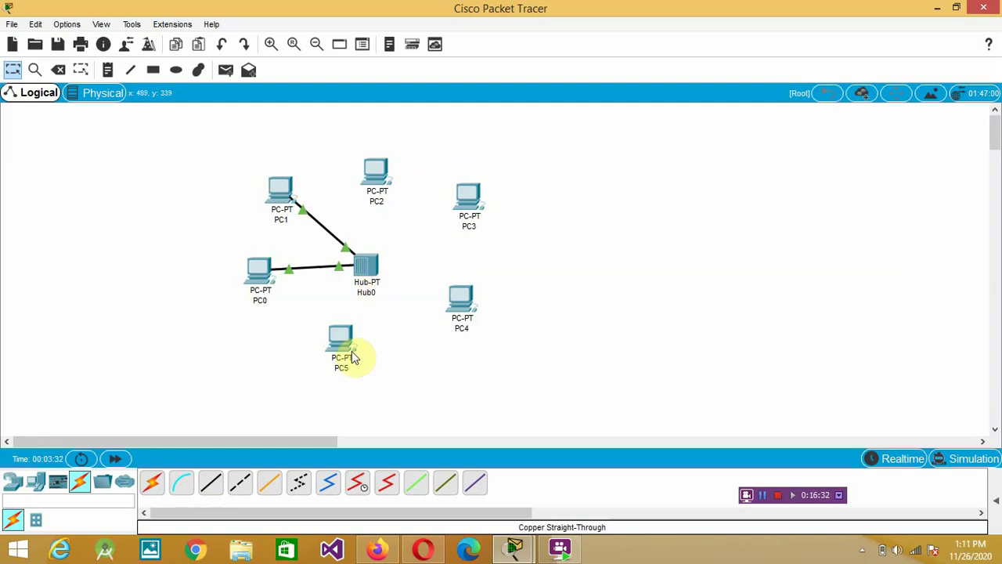
Connect PC2's FastEthernet0 port to Hub0's FastEthernet2 port with a Copper Straight-Through cable
click(210, 489)
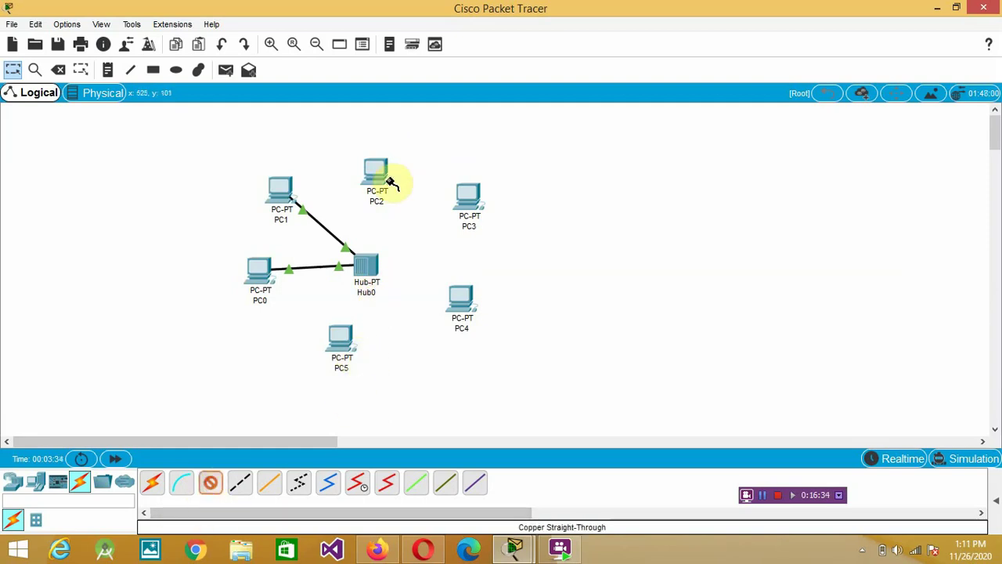
click(376, 172)
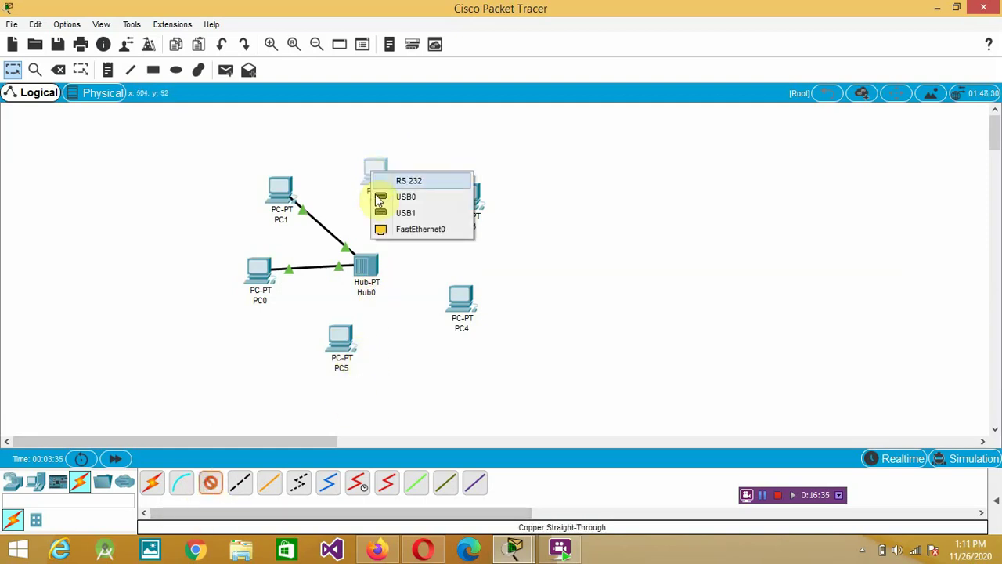
click(385, 235)
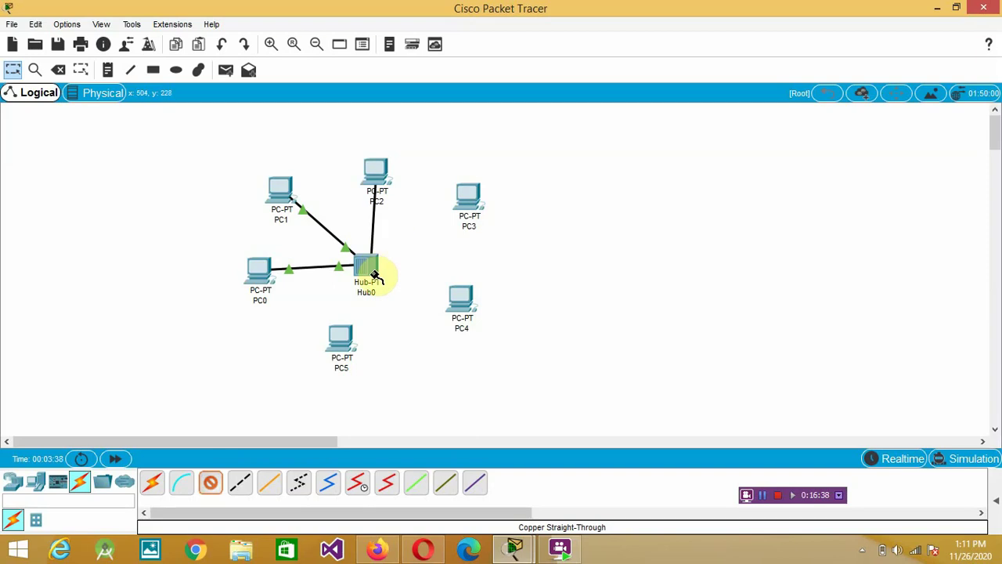
click(369, 270)
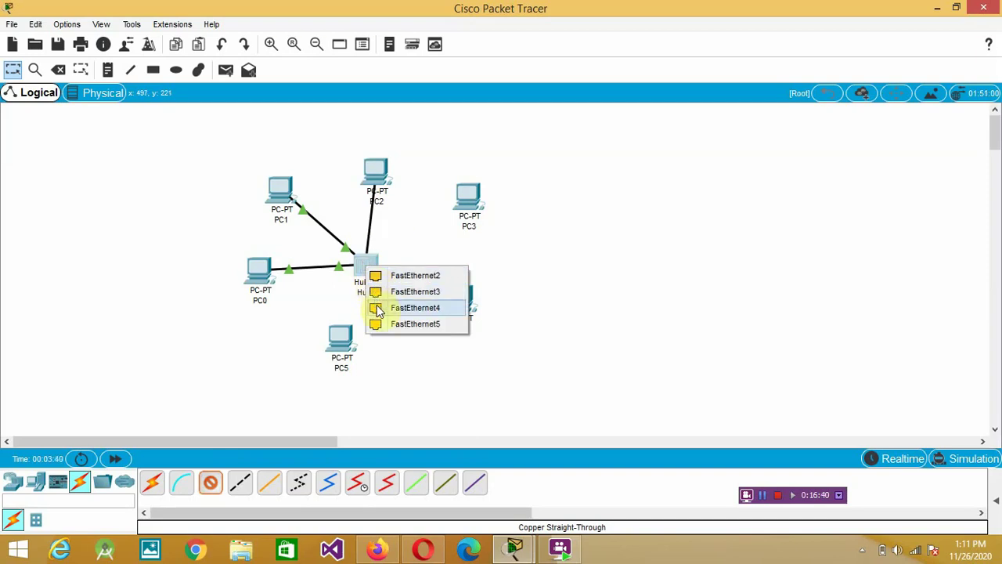
click(385, 281)
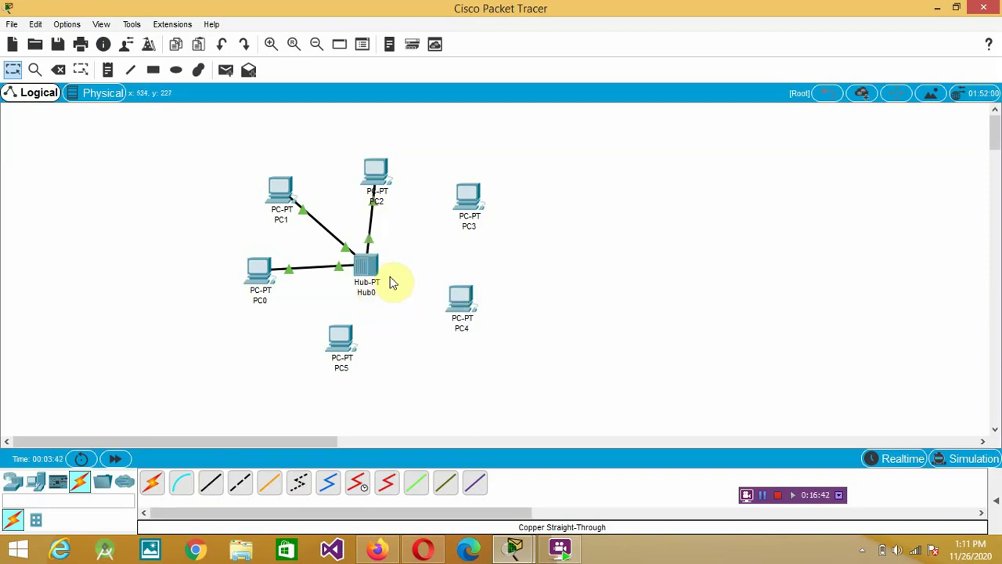
Connect PC3's FastEthernet0 port to Hub0's FastEthernet3 port with a Copper Straight-Through cable
click(211, 483)
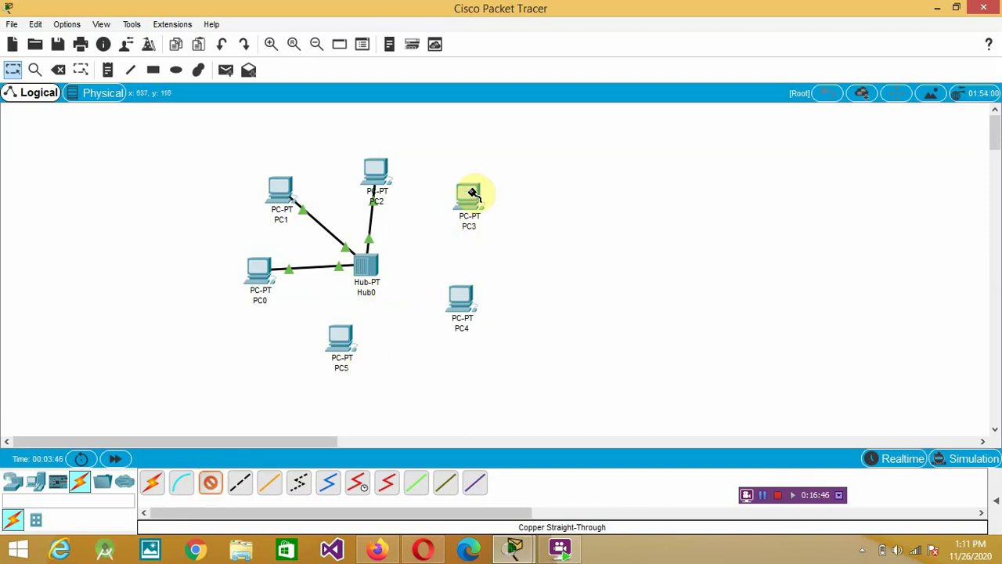
click(471, 194)
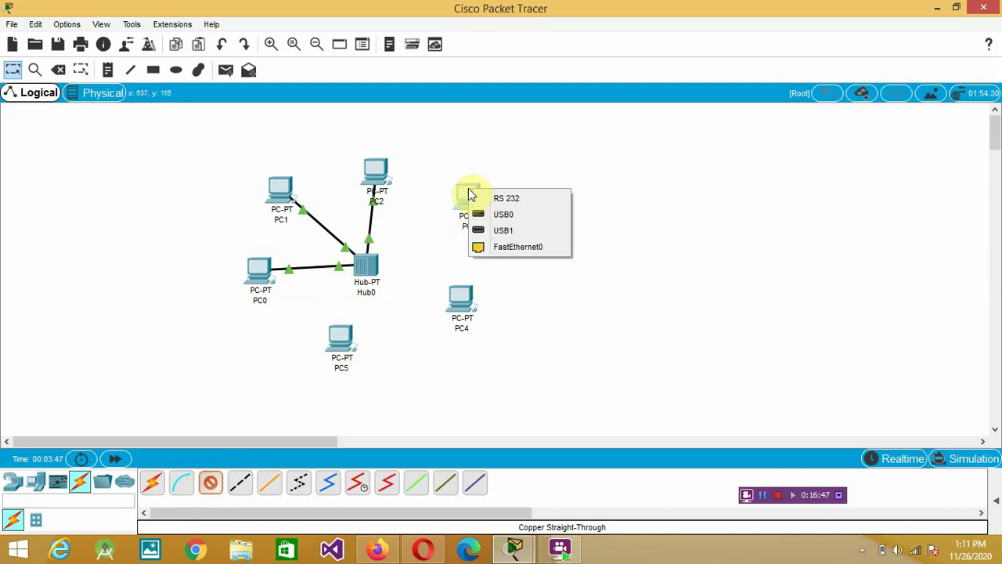
click(489, 249)
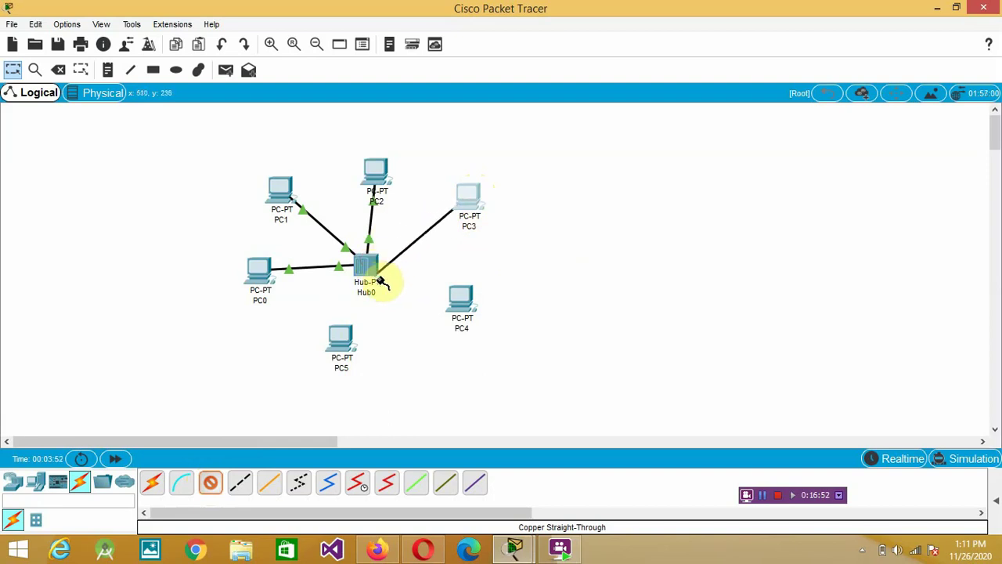
click(368, 268)
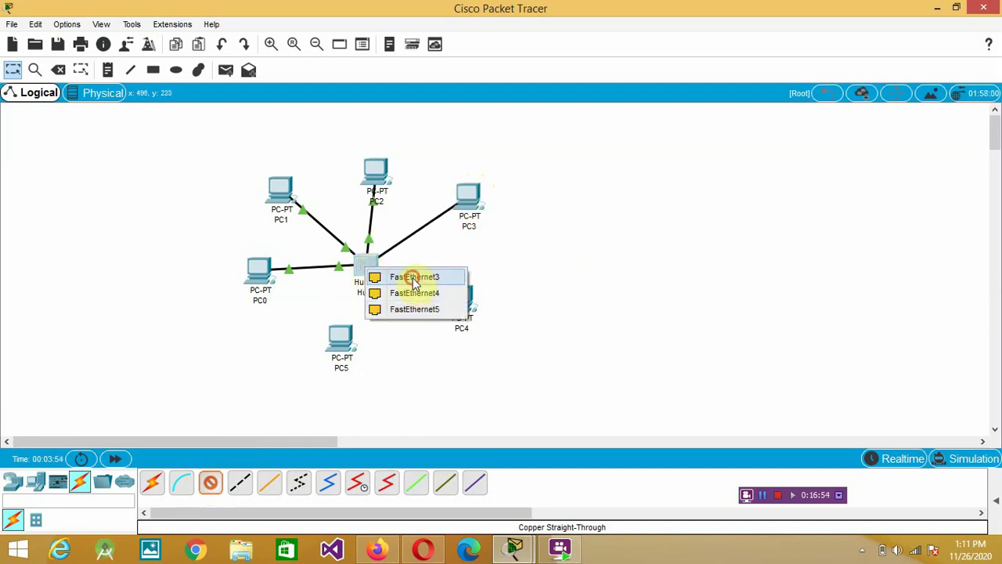
click(415, 278)
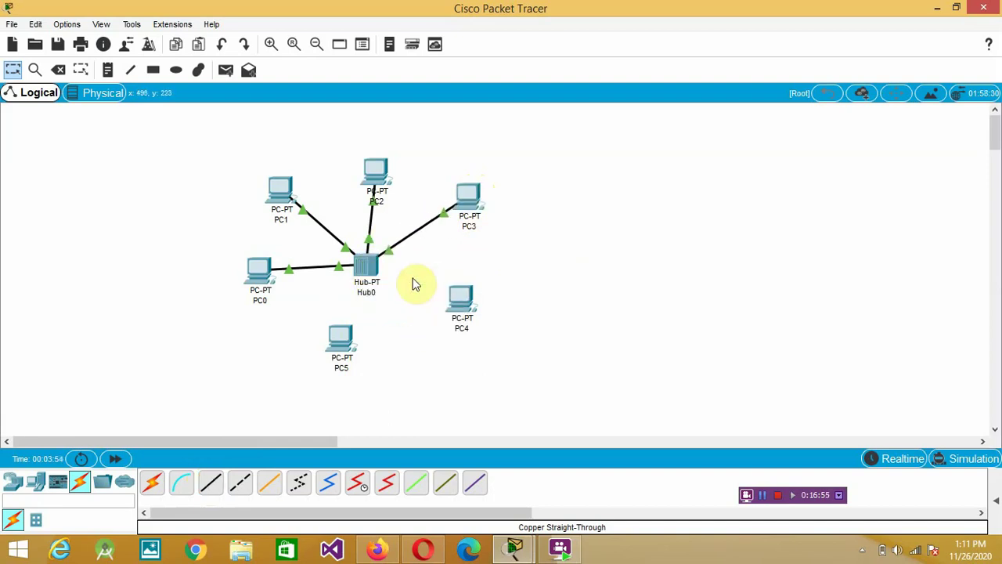
Connect PC4's FastEthernet0 port to Hub0's FastEthernet4 port with a Copper Straight-Through cable
click(209, 482)
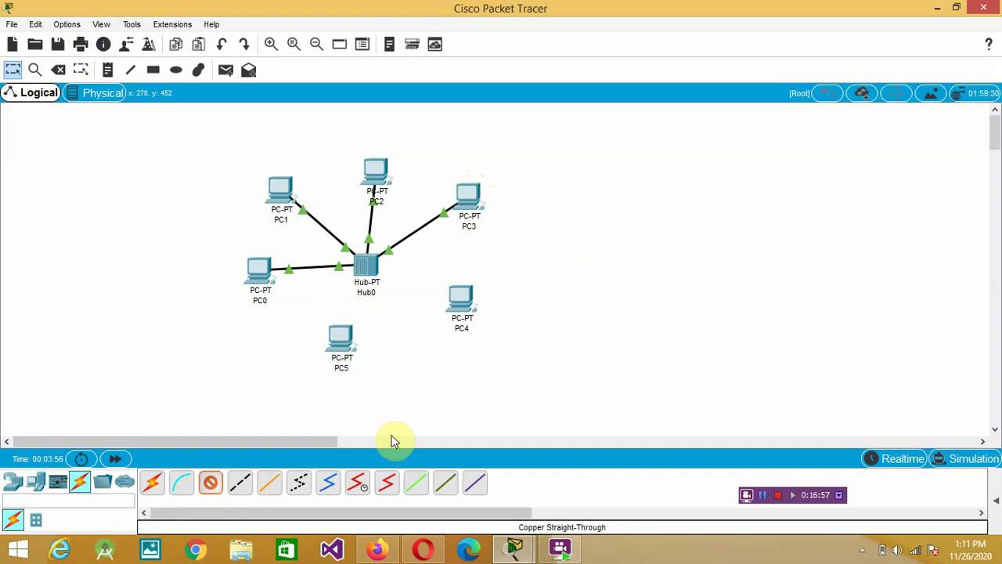
click(462, 297)
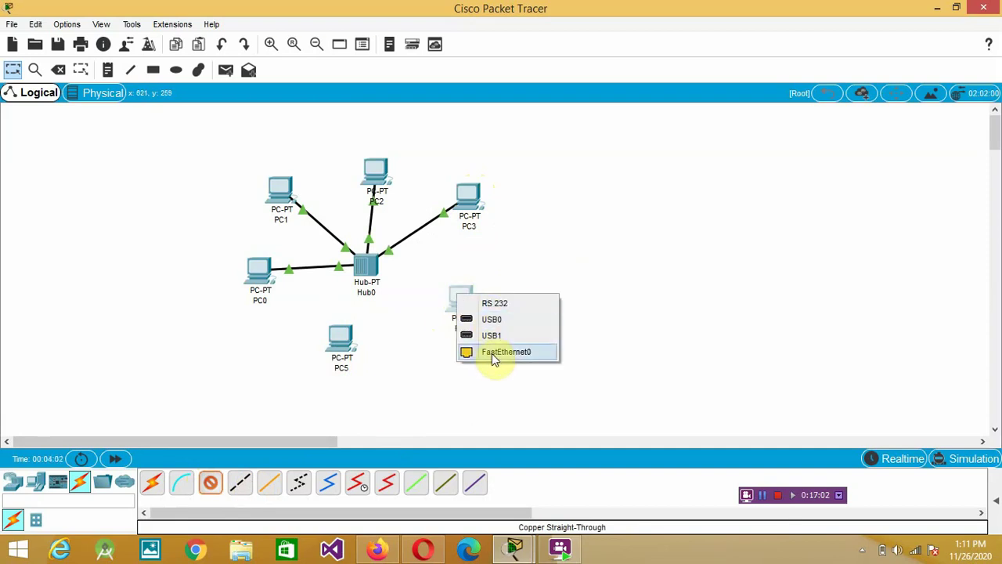
click(492, 353)
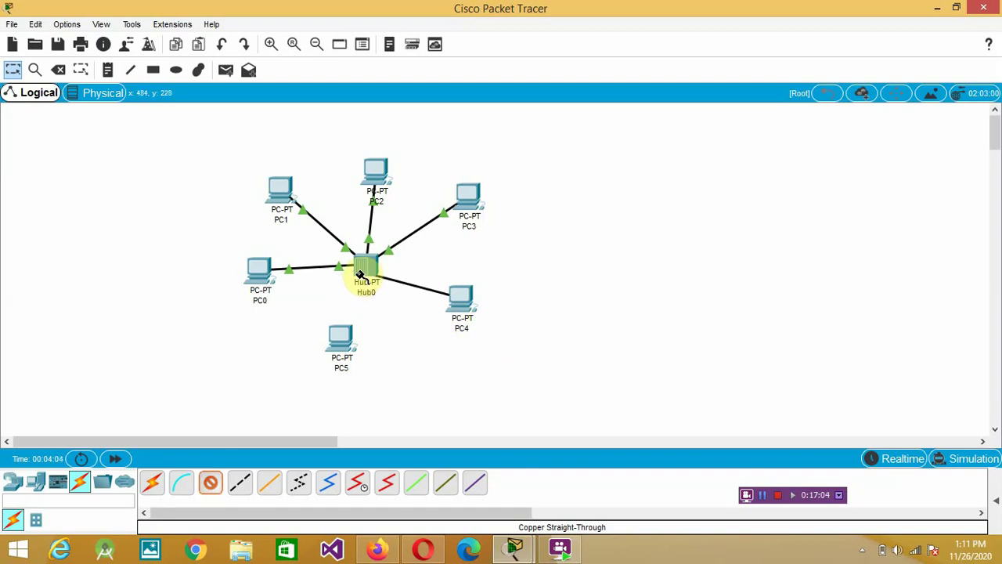
click(361, 274)
click(395, 288)
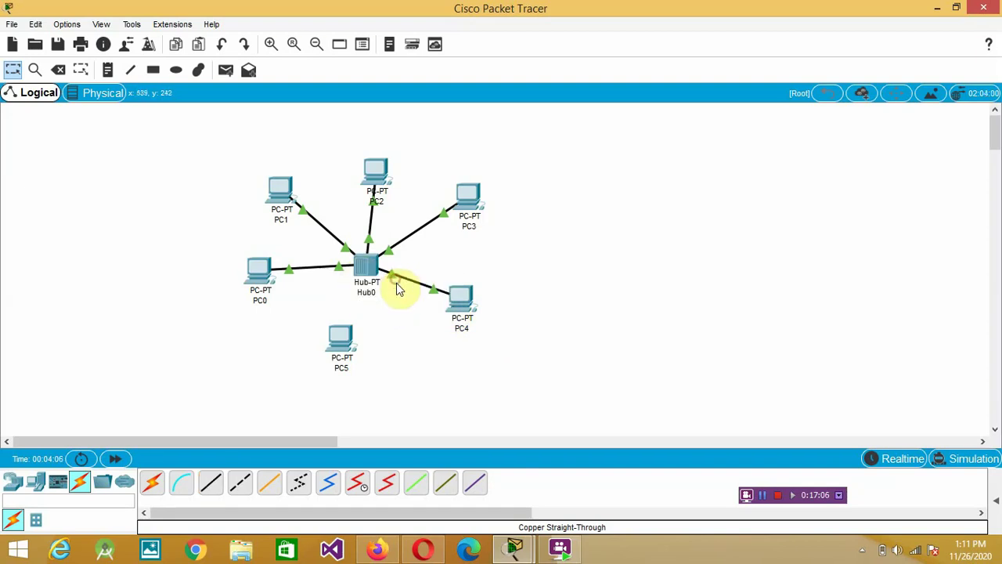
Connect PC5's FastEthernet0 port to Hub0's FastEthernet5 port with a Copper Straight-Through cable
click(211, 487)
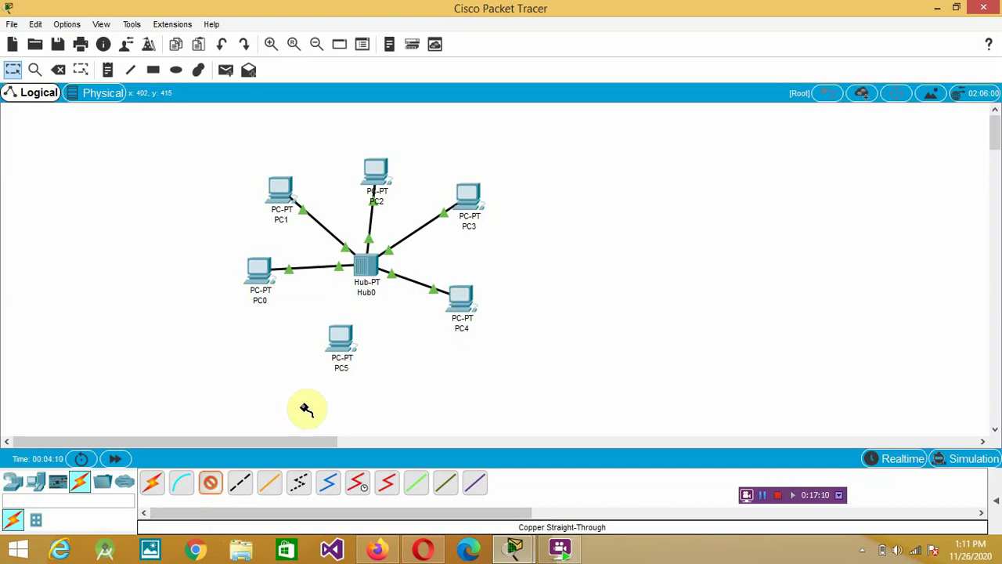
click(343, 337)
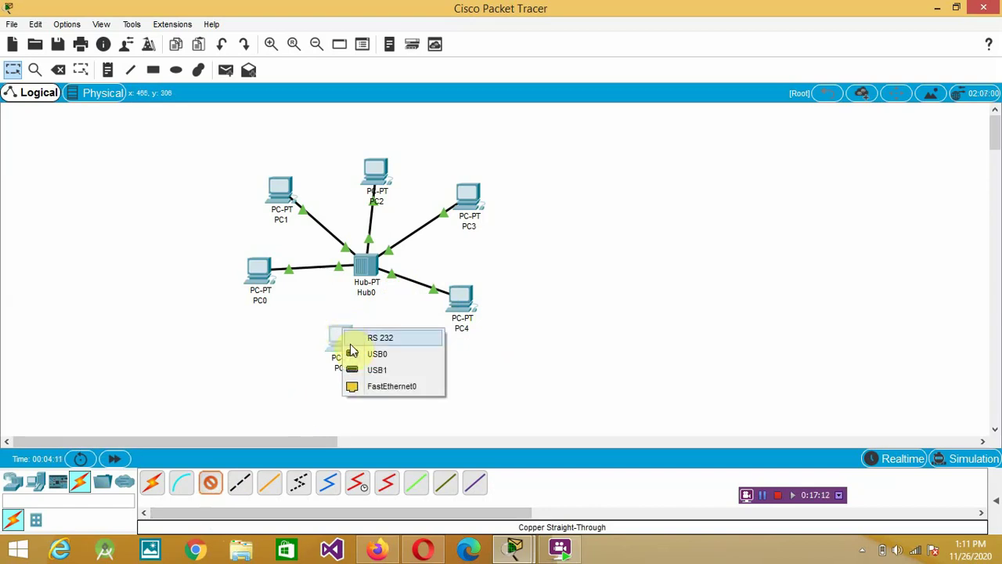
click(370, 389)
click(373, 264)
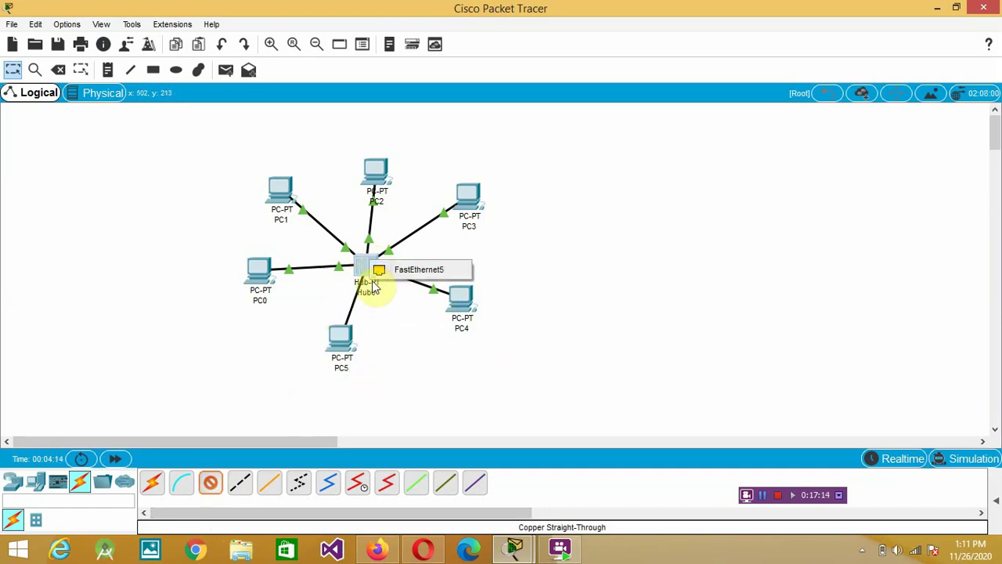
click(380, 270)
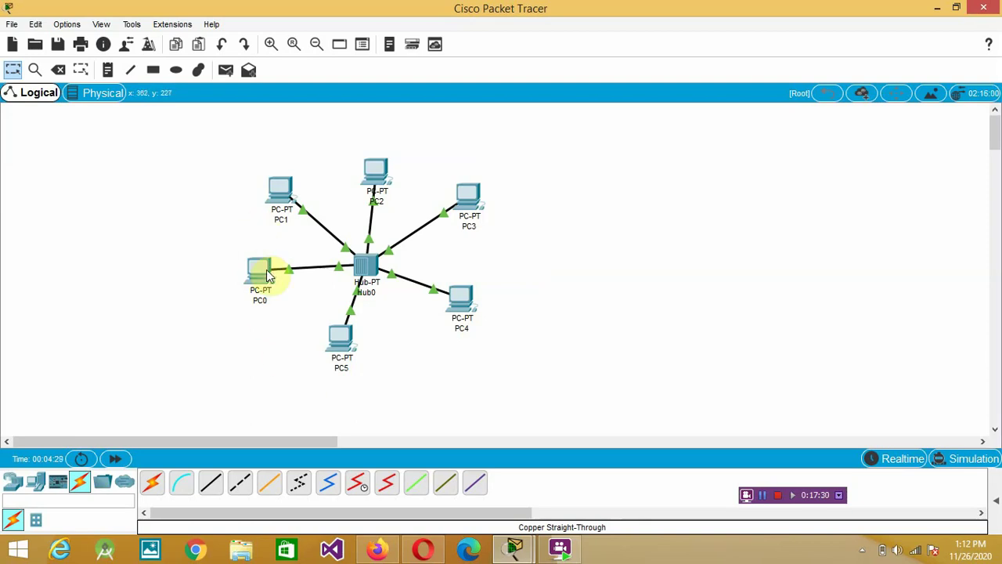
Assign PC0 the static IP address 192.168.10.1 with subnet mask 255.255.255.0 in its IP configuration
mouse_move(268, 275)
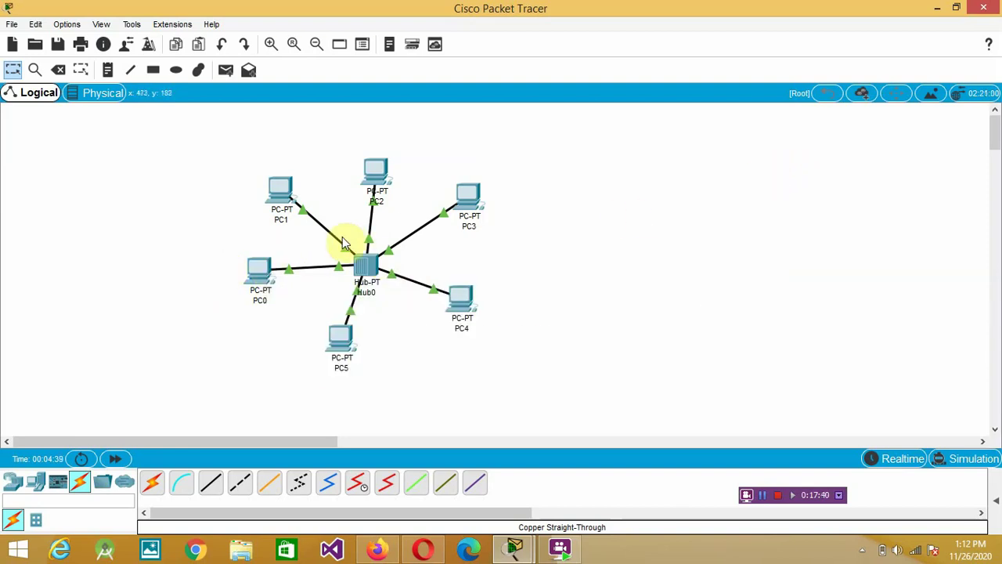
click(260, 267)
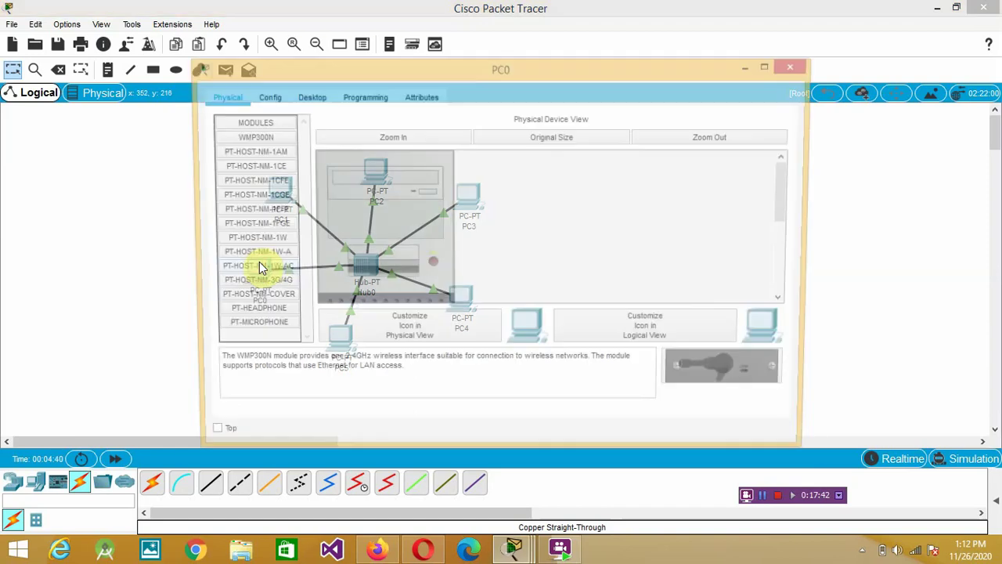
click(306, 97)
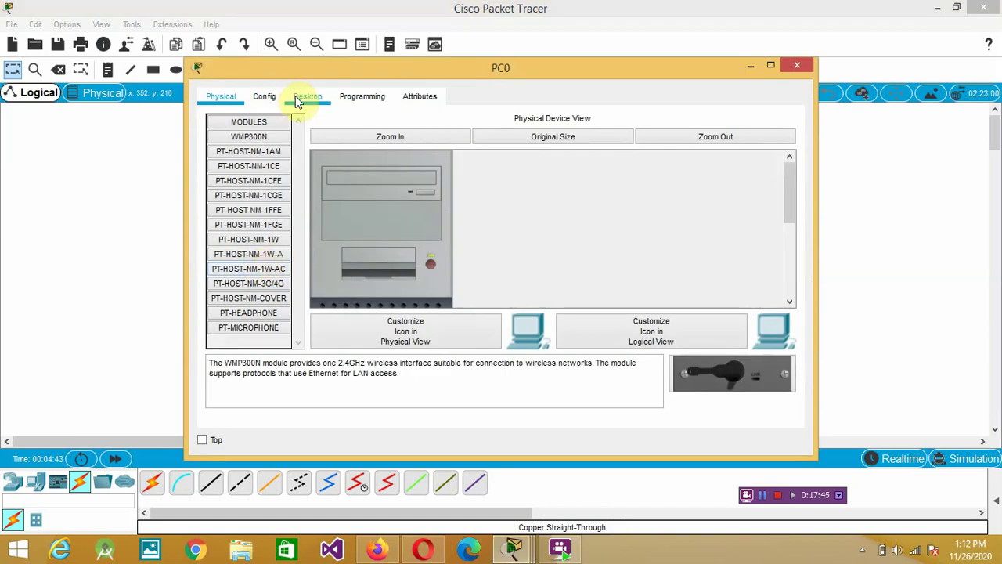
click(286, 171)
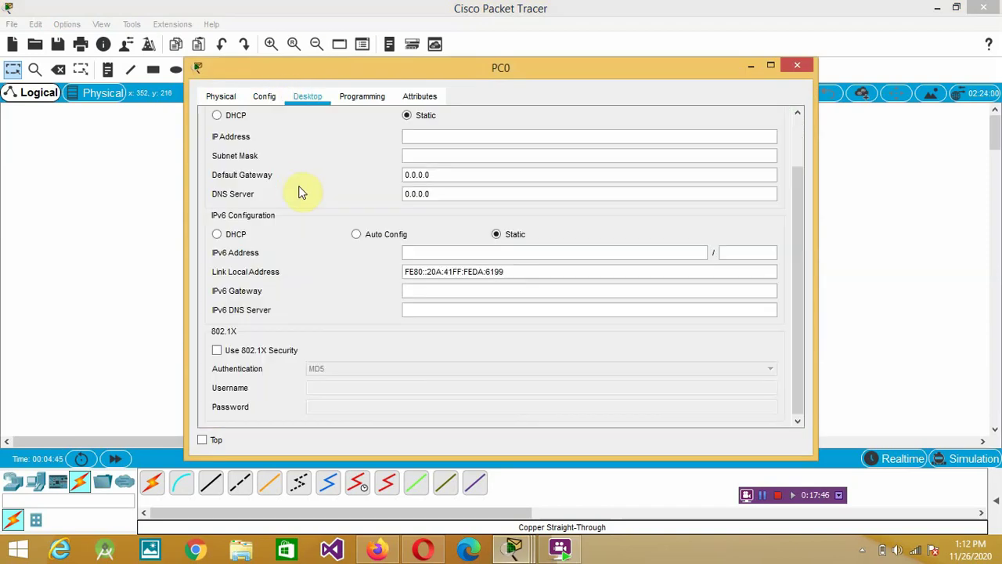
click(429, 138)
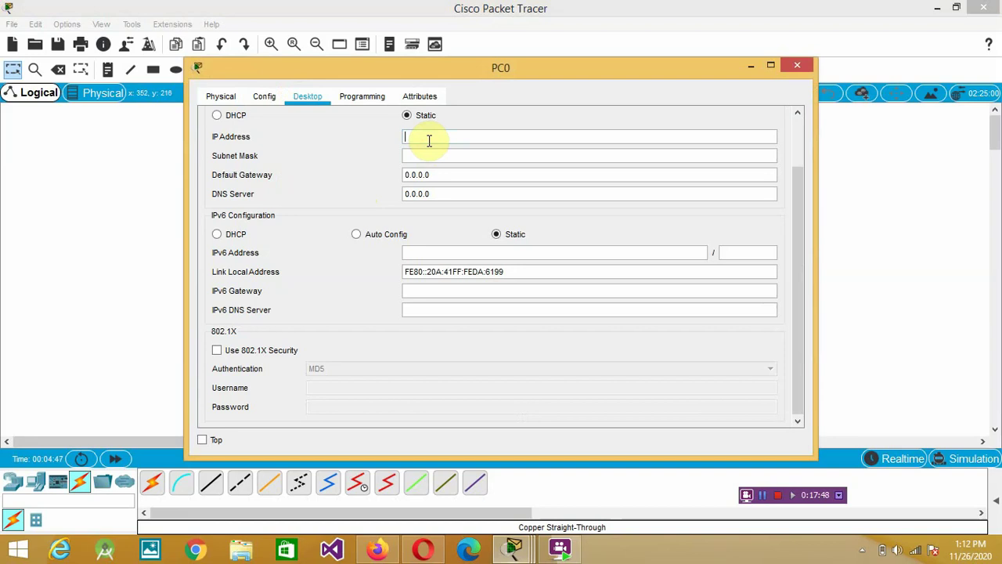
text(192.168)
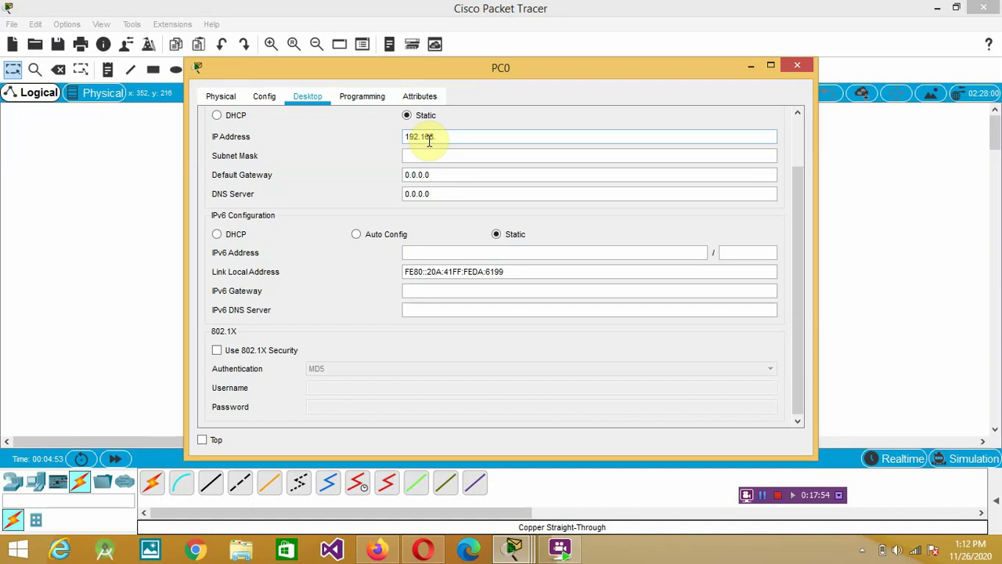
text(.10.1)
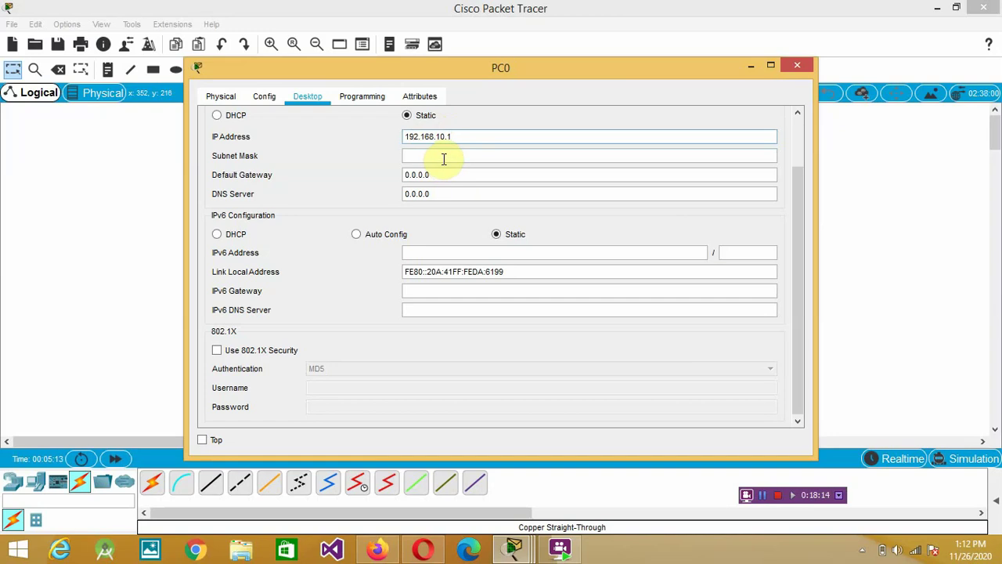
click(444, 159)
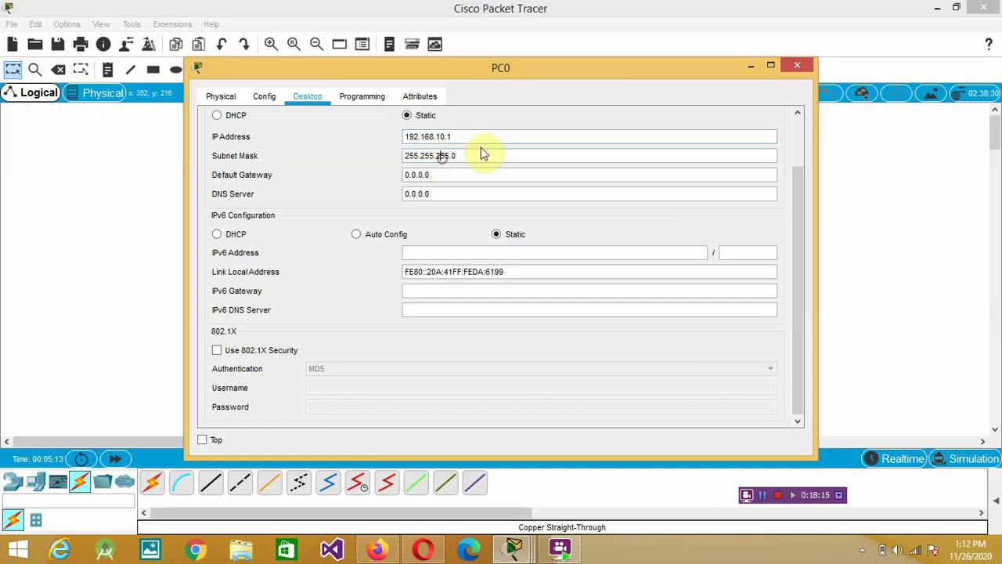
click(793, 68)
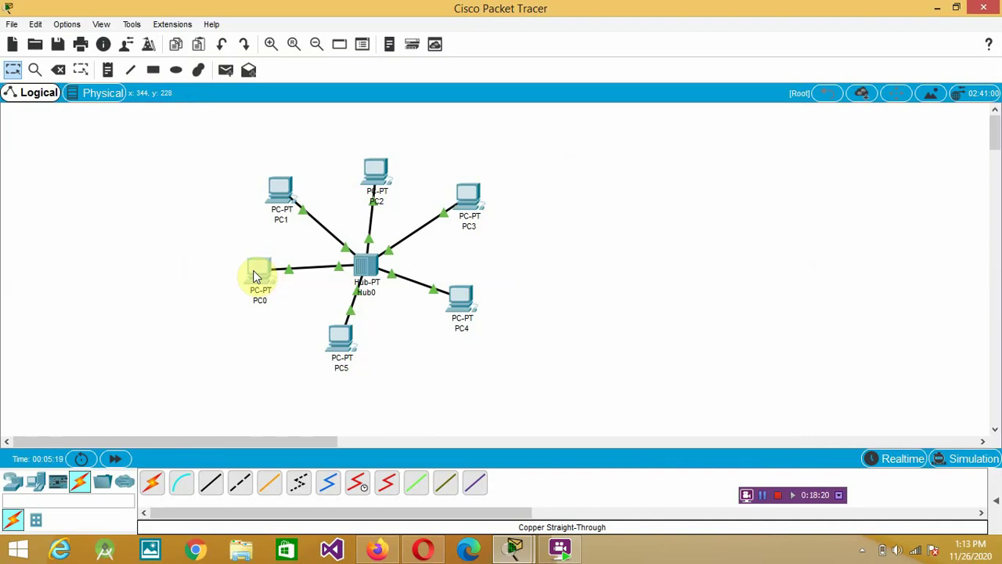
click(254, 275)
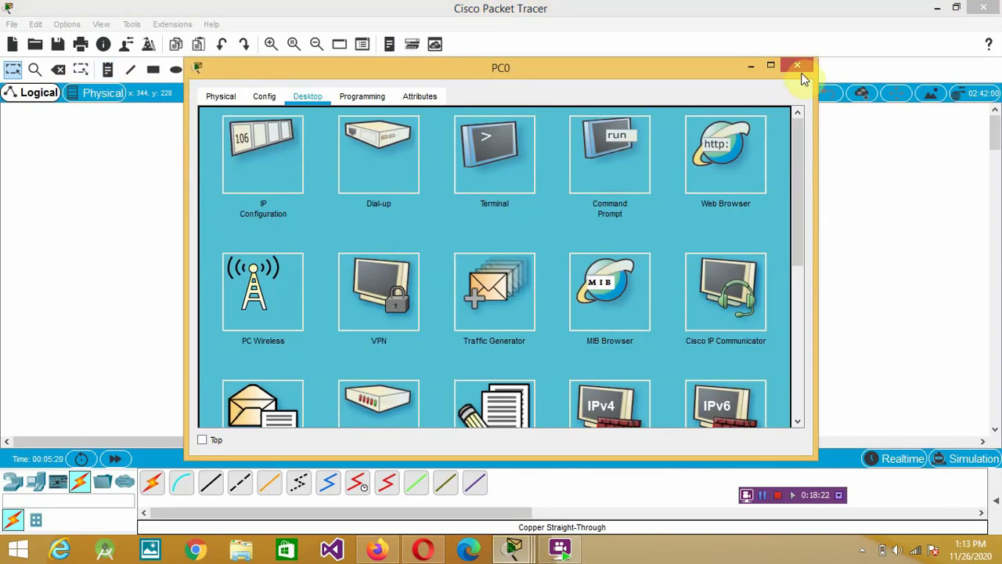
Close PC0's configuration window and place a note reading 192.168.10.1 below PC0 in the workspace
click(791, 68)
click(109, 69)
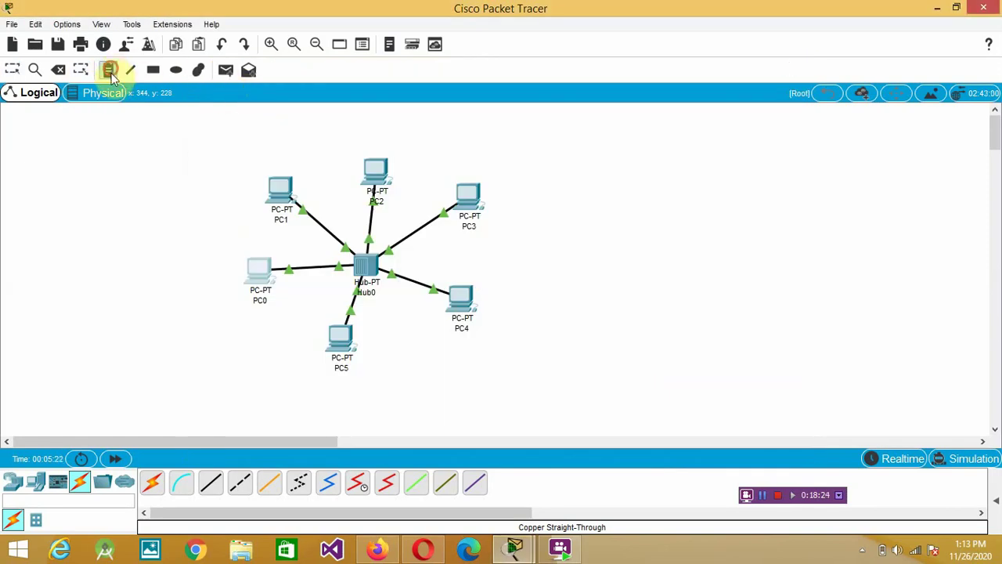
click(205, 312)
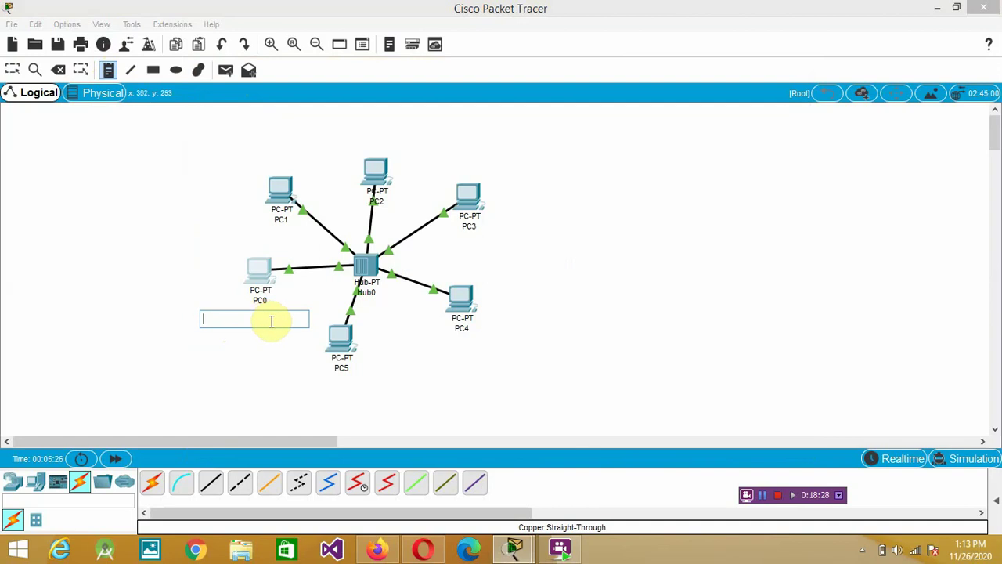
text(192.168.1)
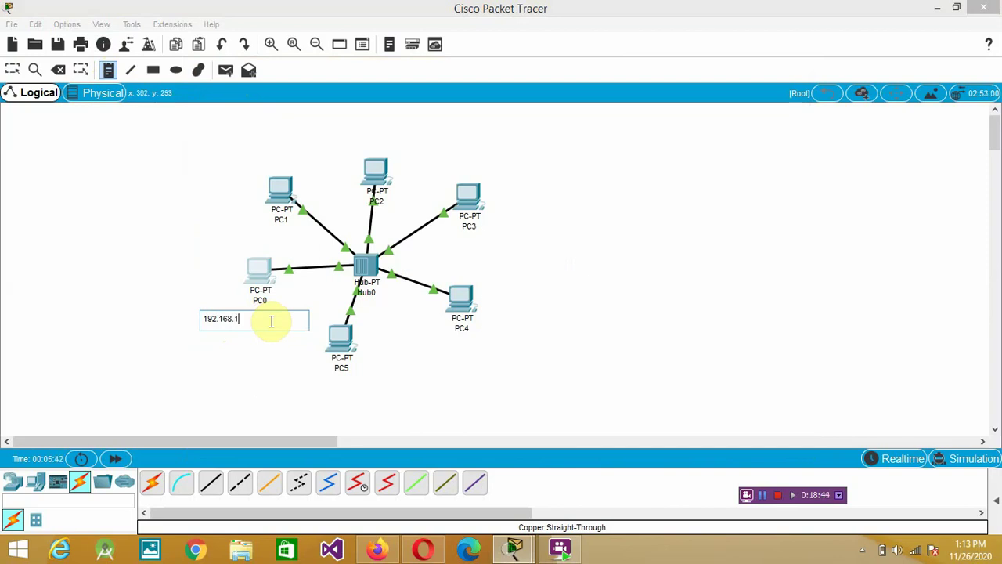
text(0.1)
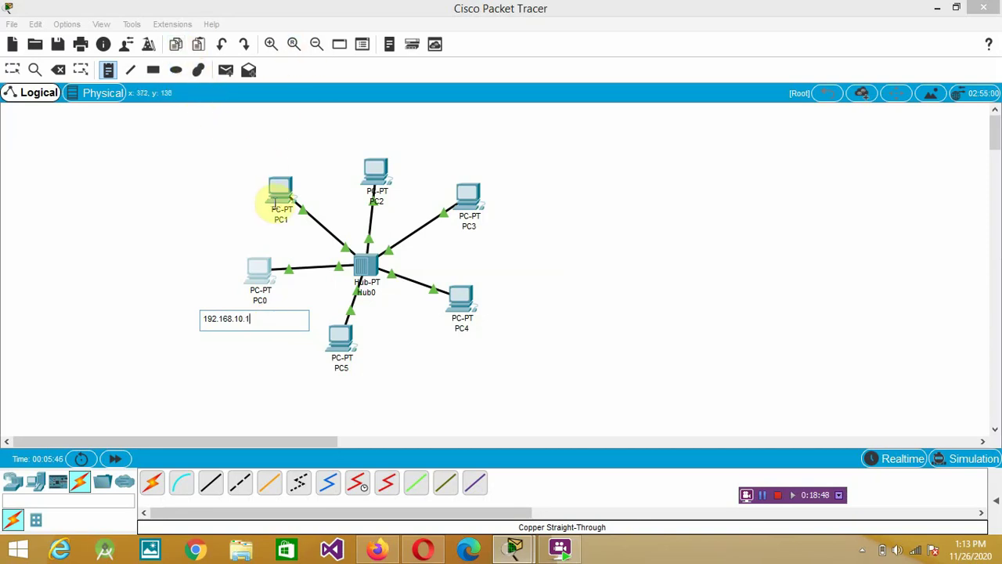
Assign PC1 the static IP address 192.168.10.2 with subnet mask 255.255.255.0 in its IP configuration
click(283, 192)
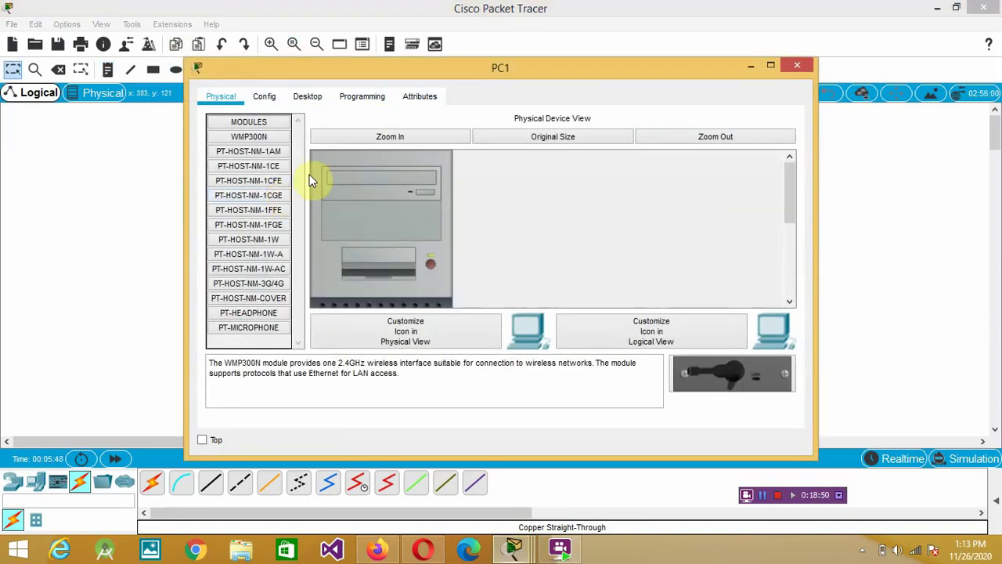
click(306, 94)
click(256, 155)
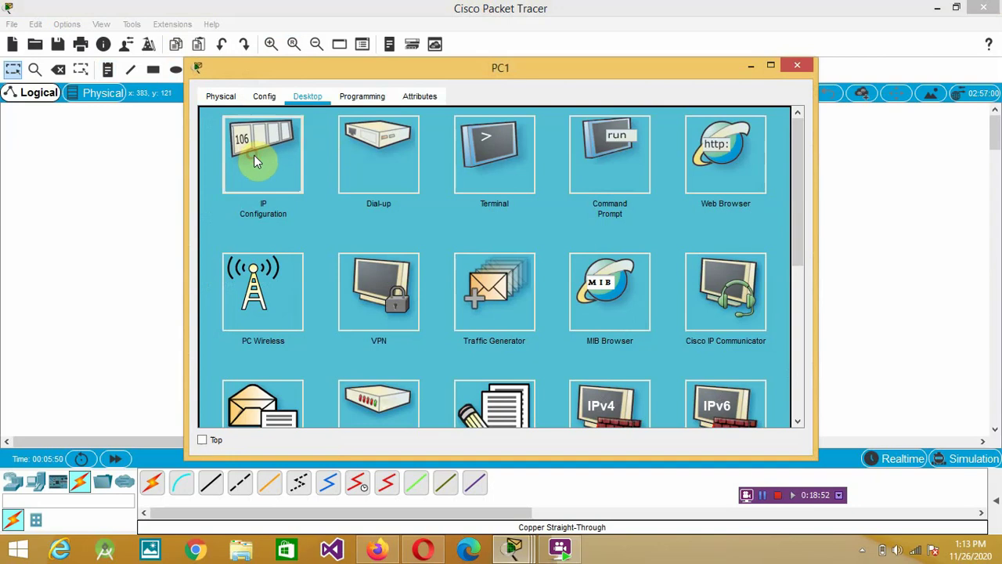
click(433, 135)
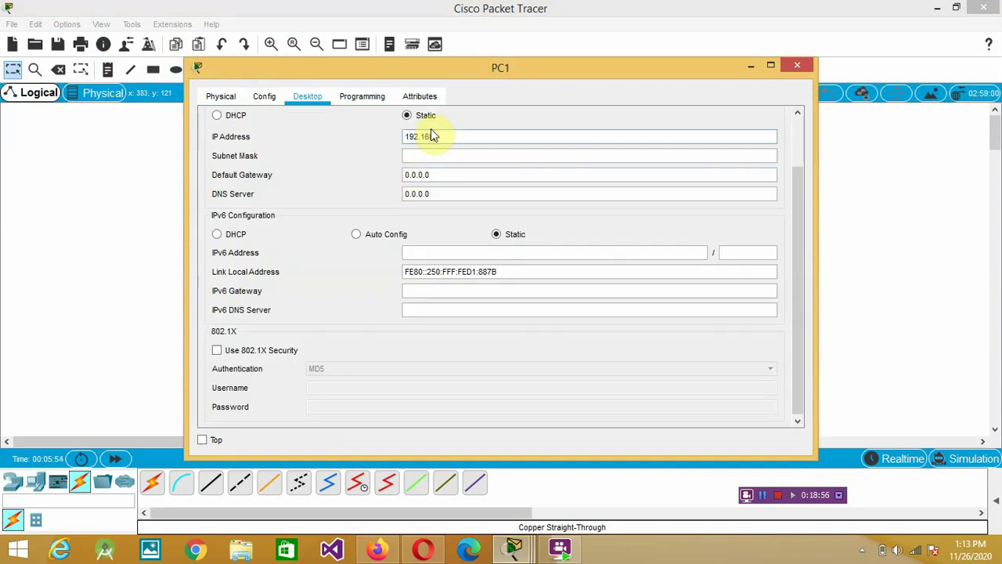
text(192.168.10)
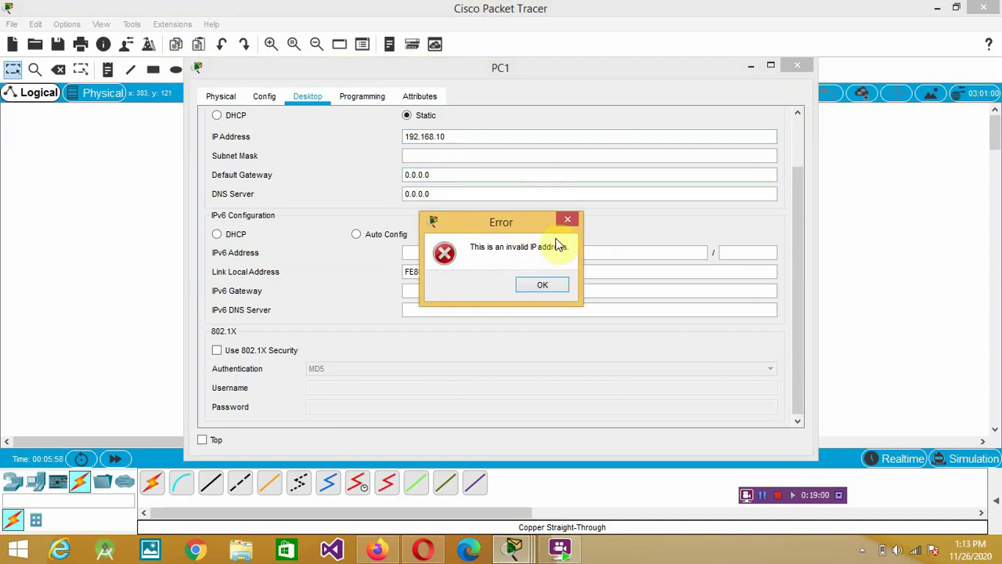
click(548, 287)
click(532, 287)
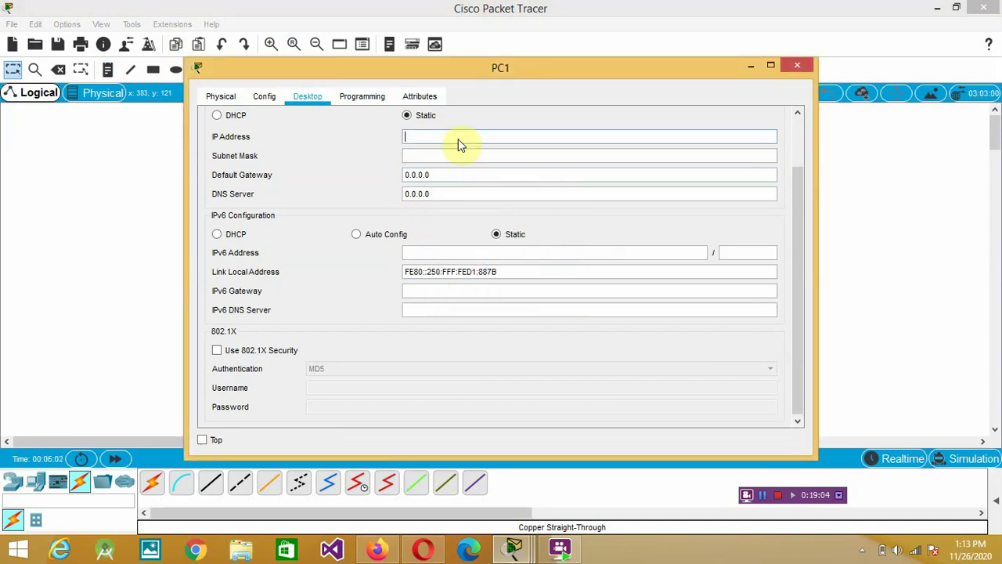
text(192)
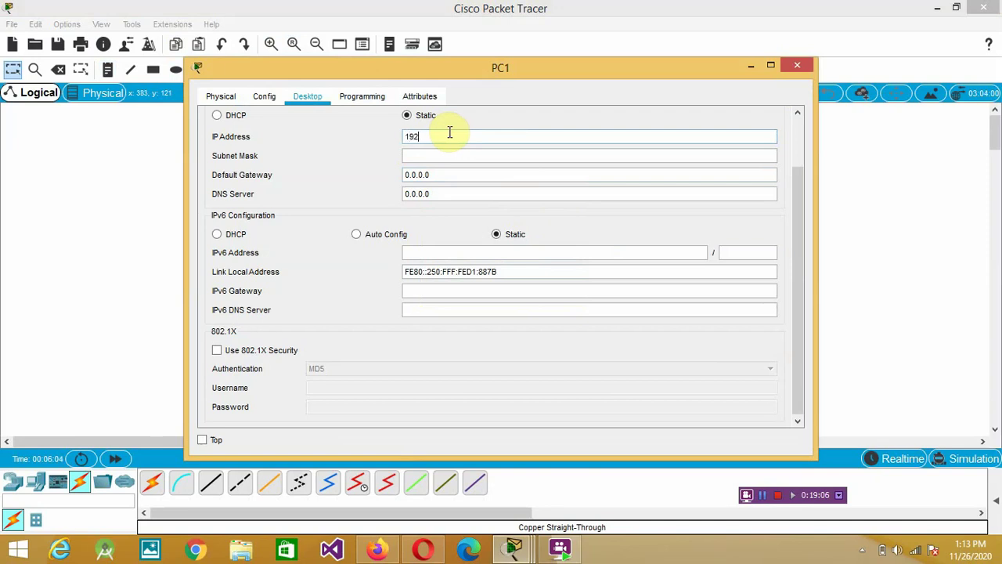
text(.168.)
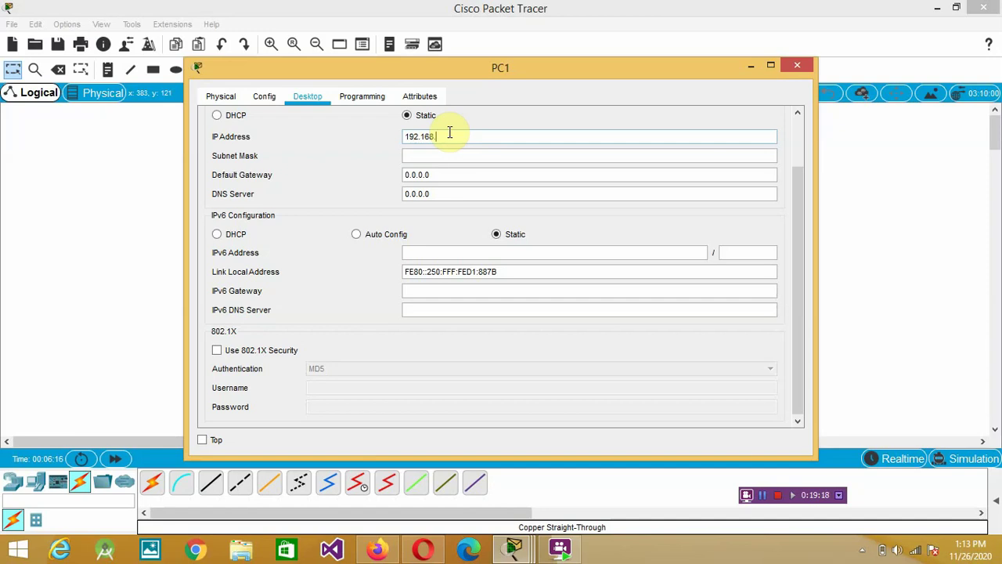
text(10.2)
click(448, 156)
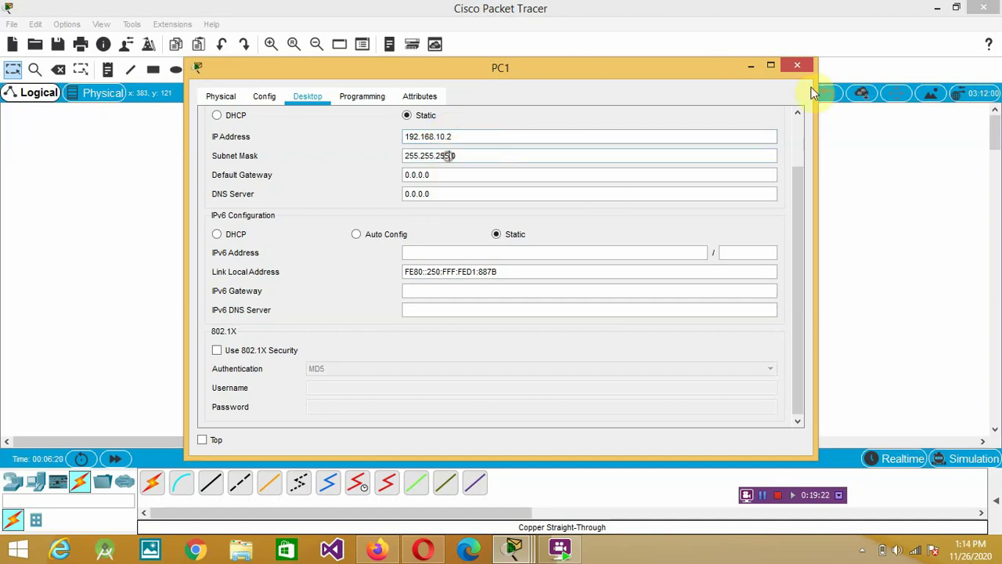
click(796, 65)
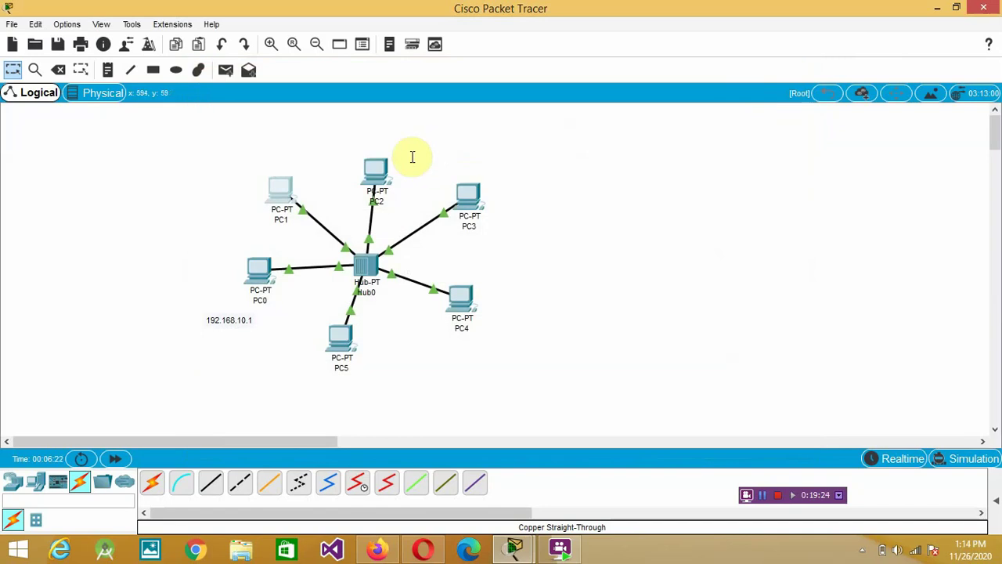
double_click(218, 320)
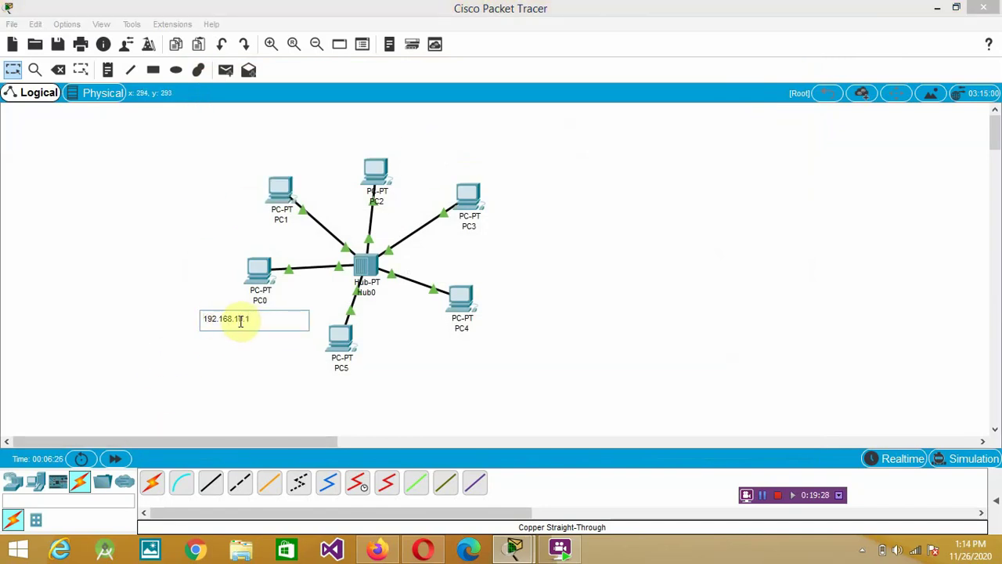
click(107, 70)
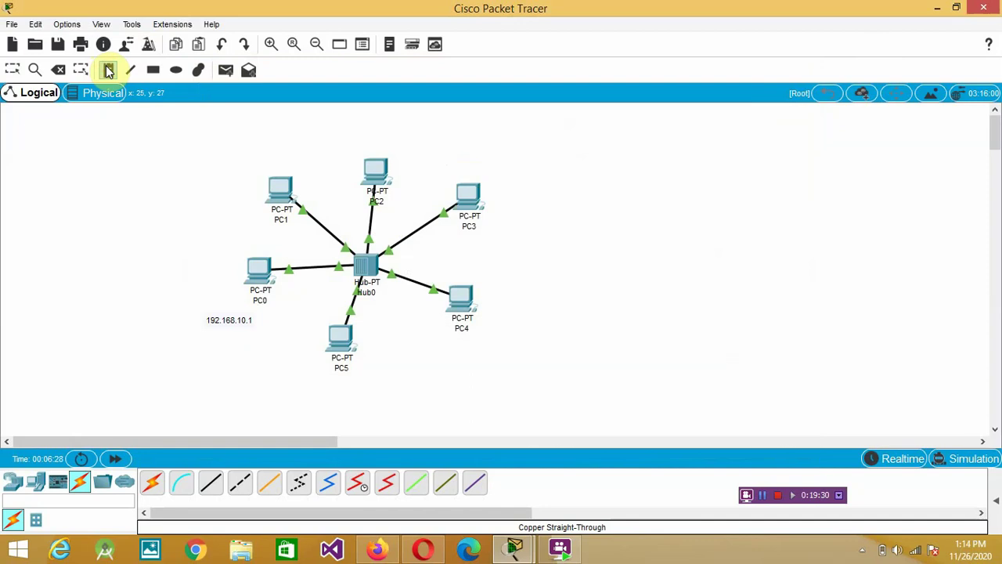
click(217, 226)
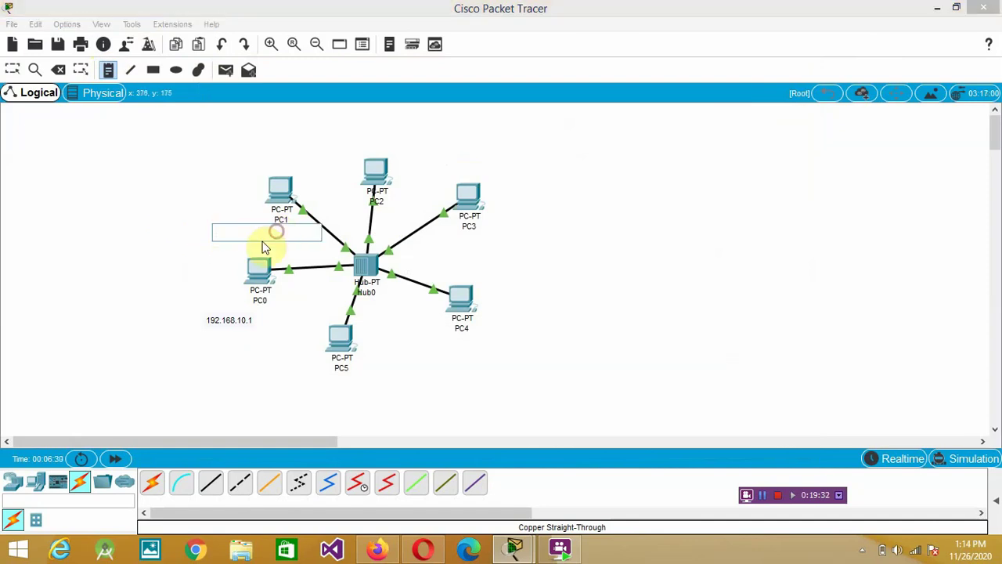
Copy the text of PC0's address note into a new note below PC1 and change it to 192.168.10.2
double_click(234, 320)
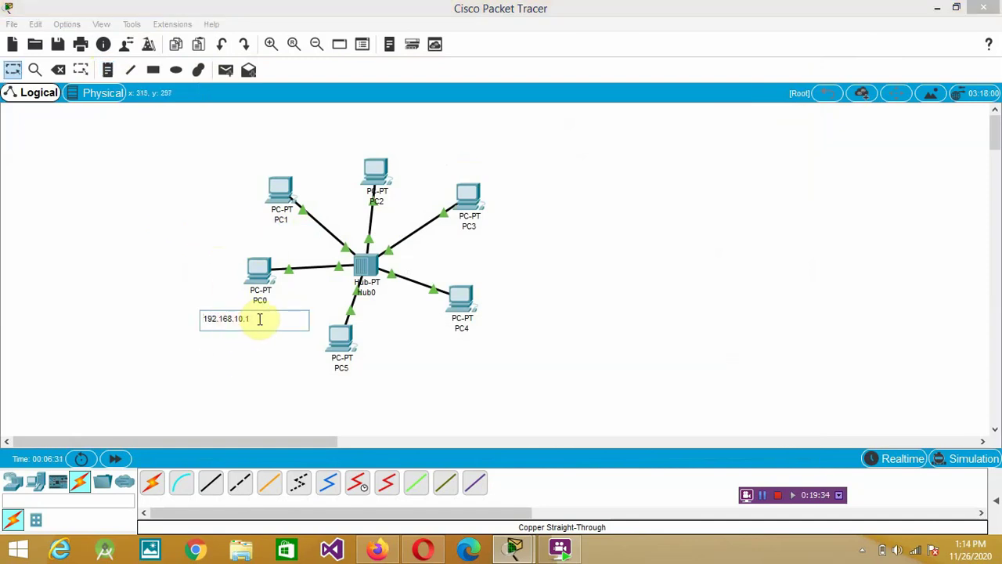
drag(202, 319, 257, 318)
key(ctrl+c)
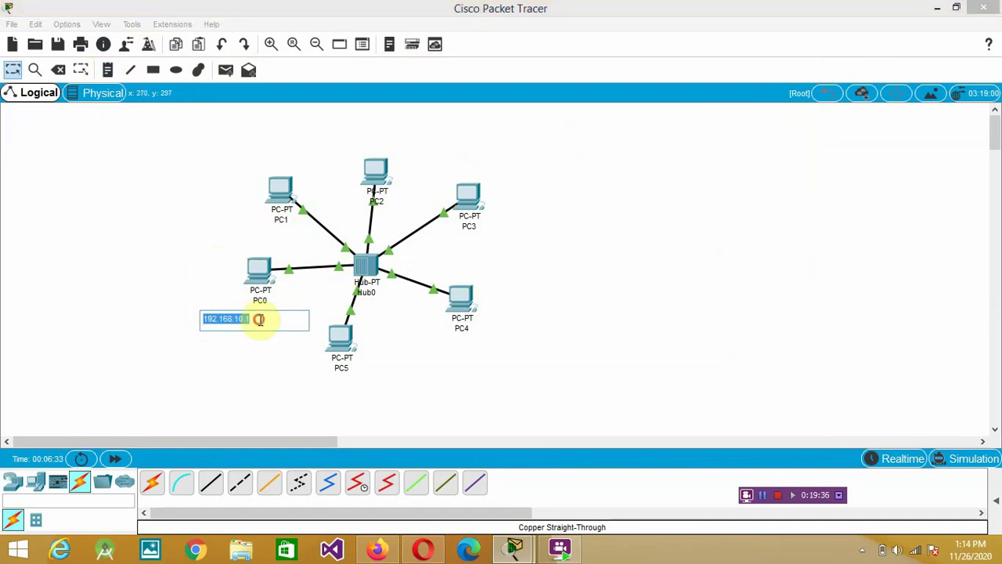
click(256, 229)
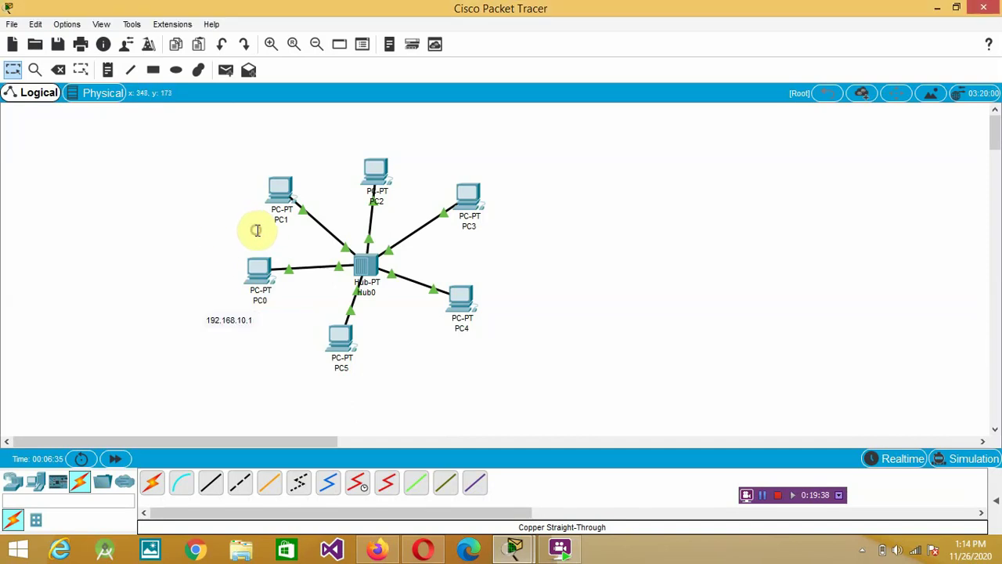
click(107, 69)
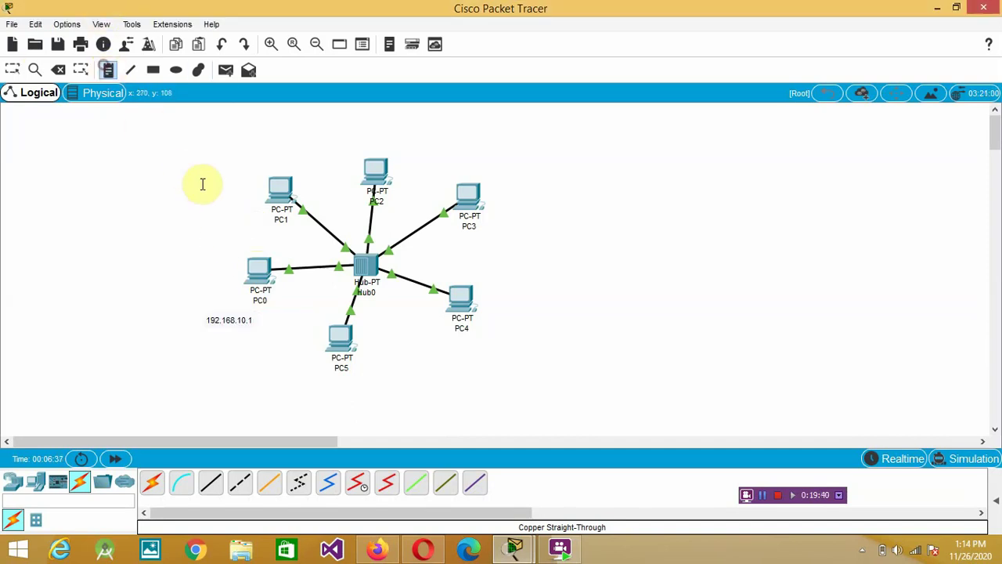
click(223, 231)
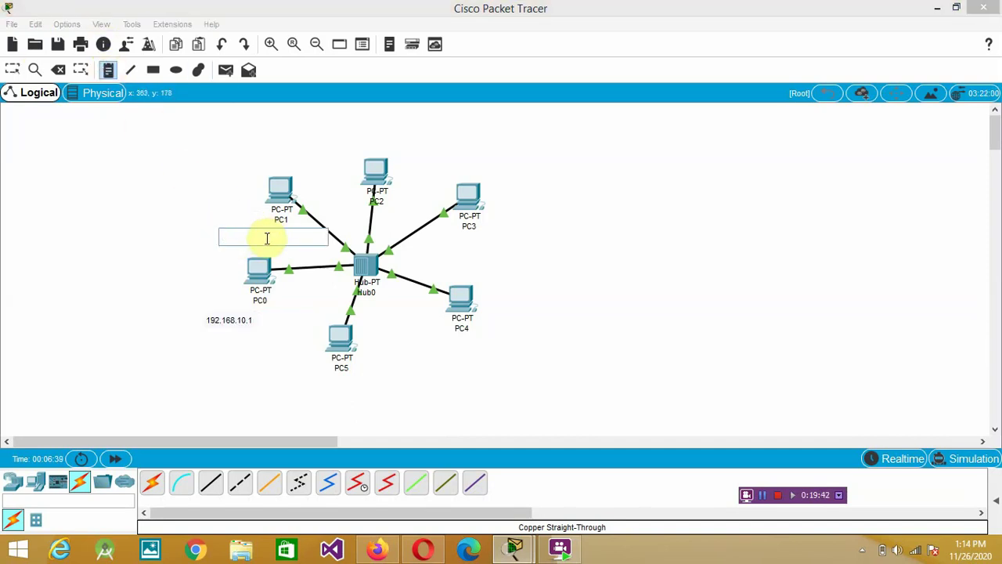
key(ctrl+v)
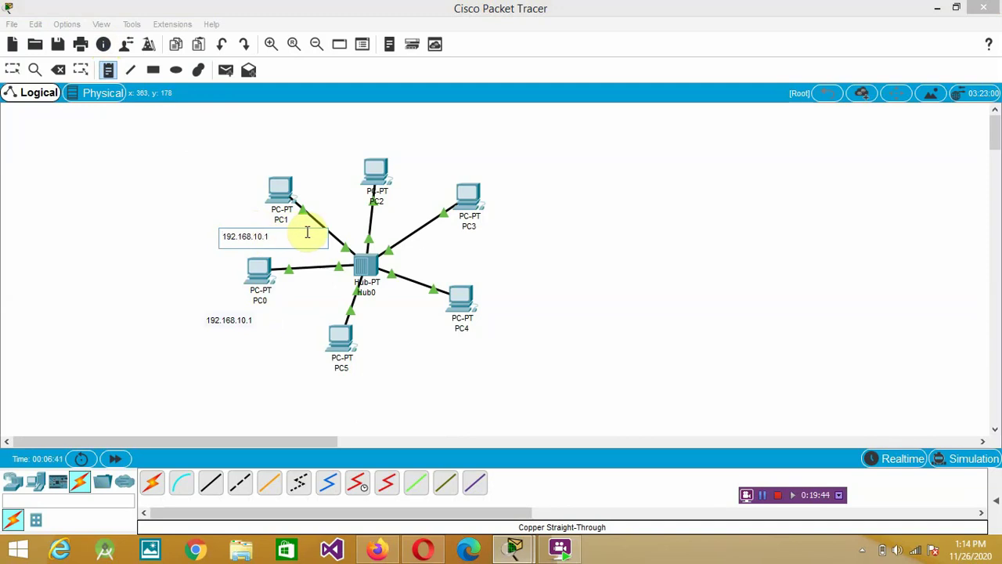
key(BackSpace)
text(2)
Assign PC2 the static IP address 192.168.10.3 with subnet mask 255.255.255.0 in its IP configuration
click(375, 174)
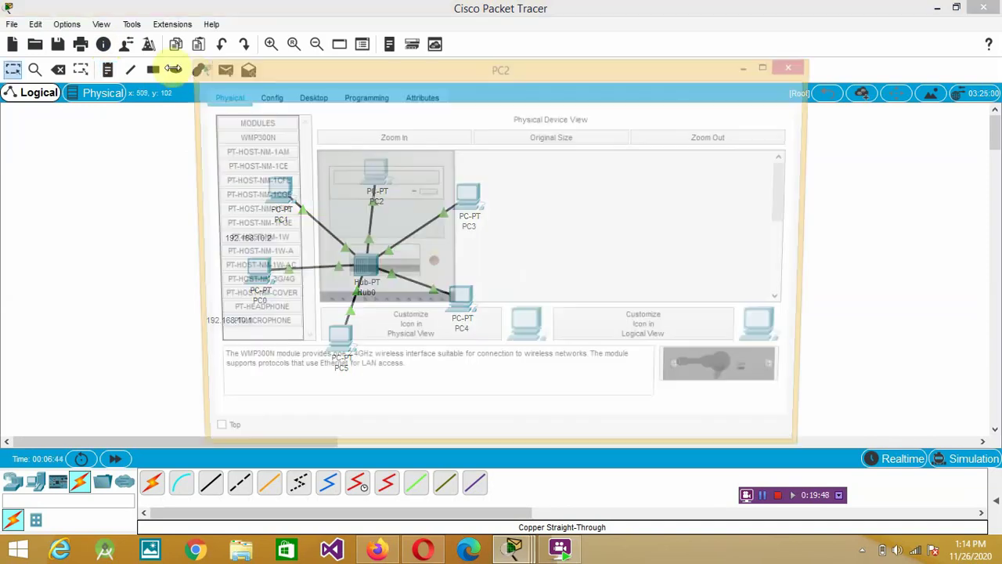
click(301, 100)
click(287, 155)
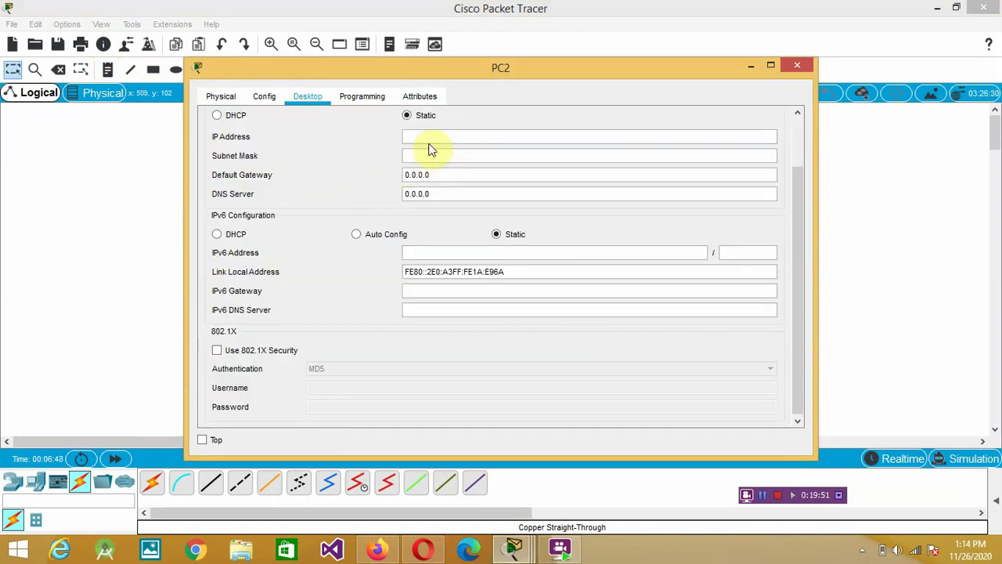
click(429, 139)
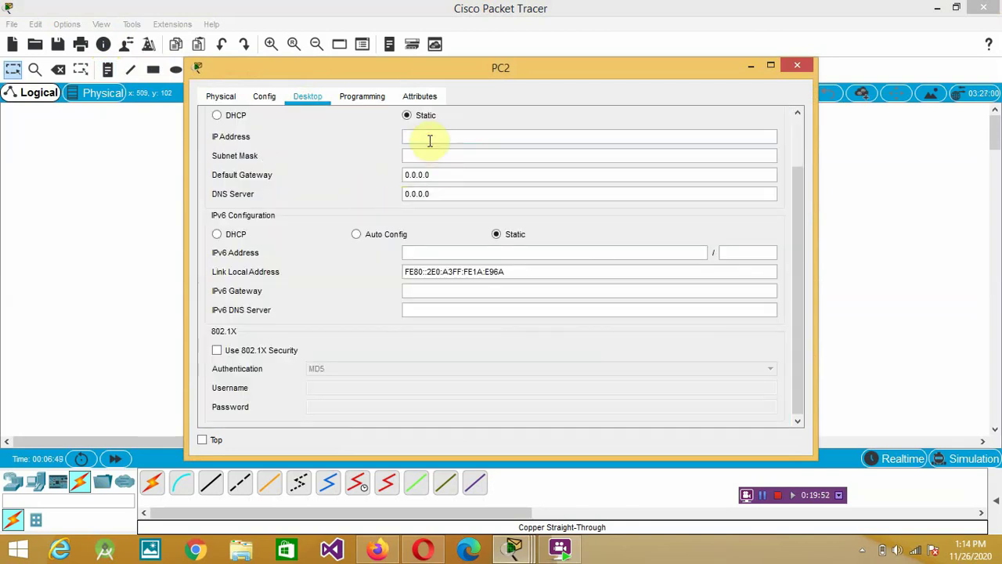
text(192.168.10.1)
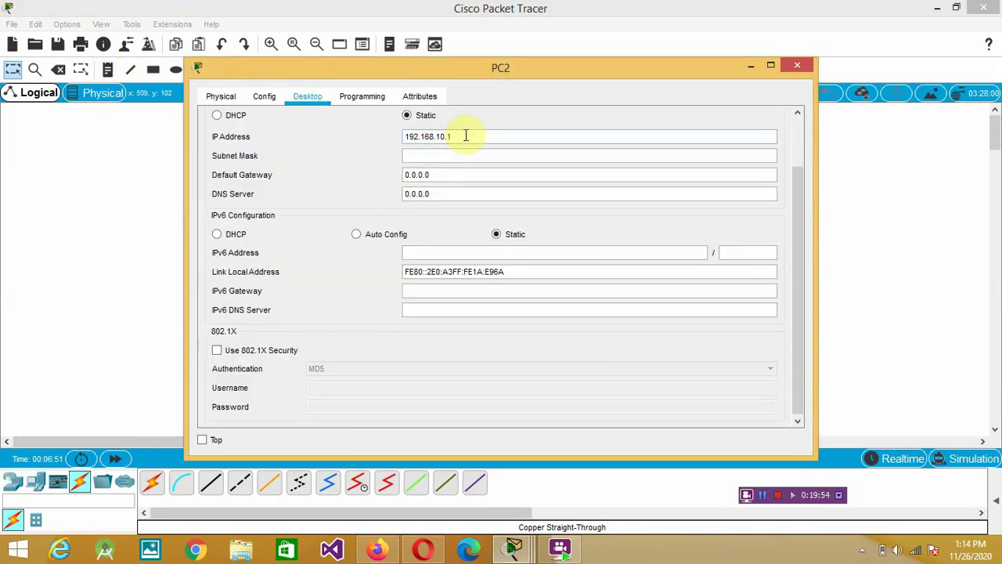
key(BackSpace)
text(3)
click(454, 157)
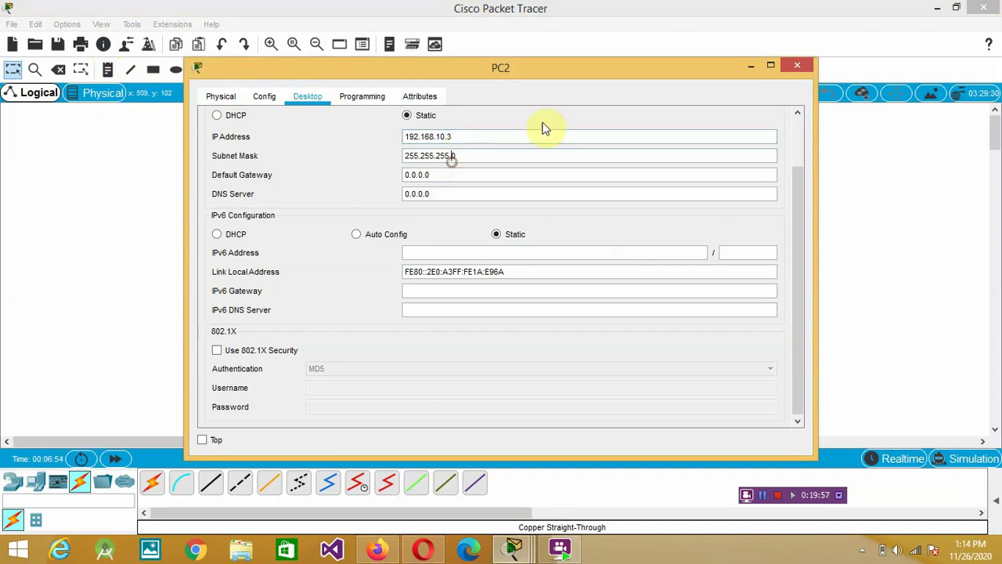
click(795, 65)
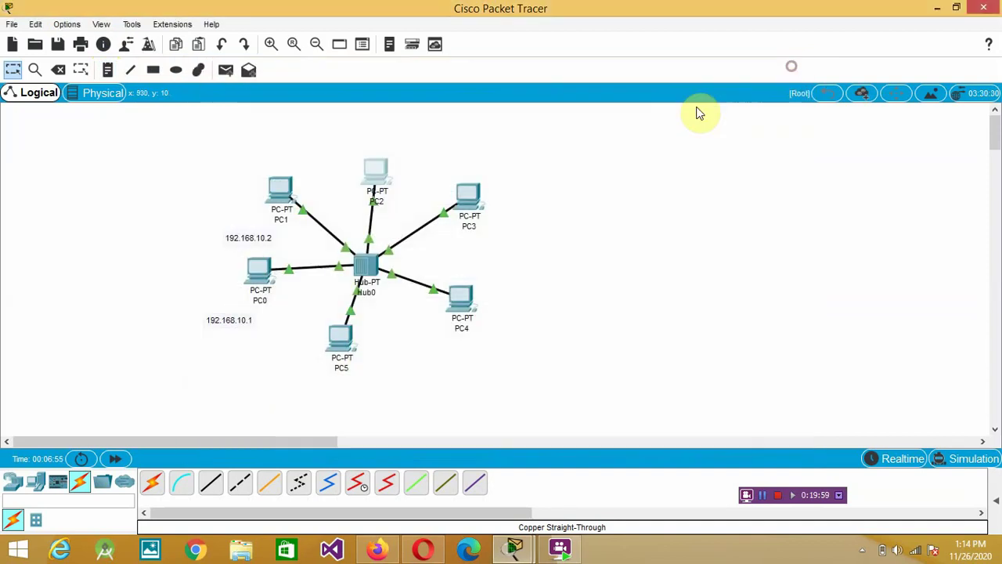
Place a note reading 192.168.10.3 just above PC2 and nudge it closer to the PC
click(107, 69)
click(338, 126)
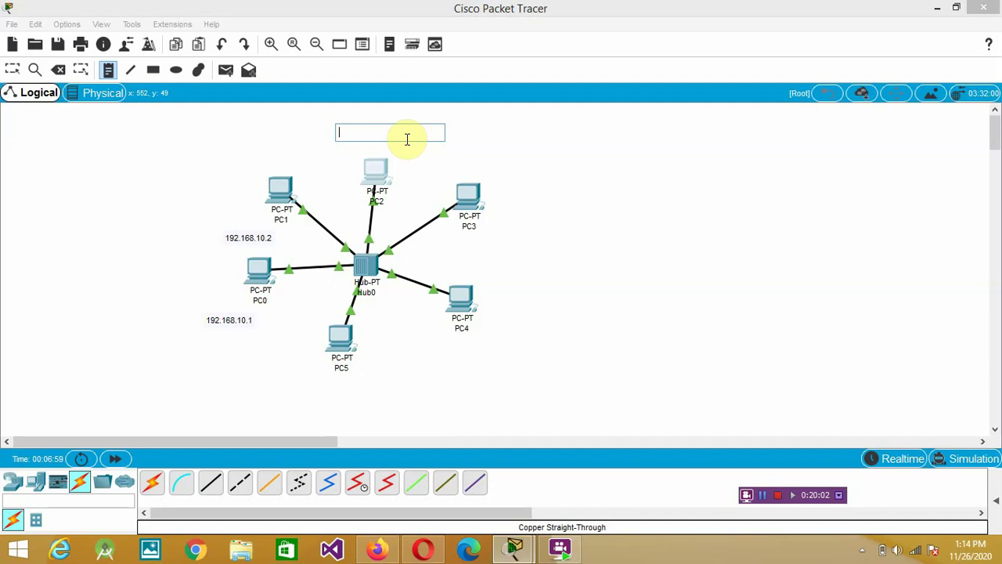
text(192.168.10.1)
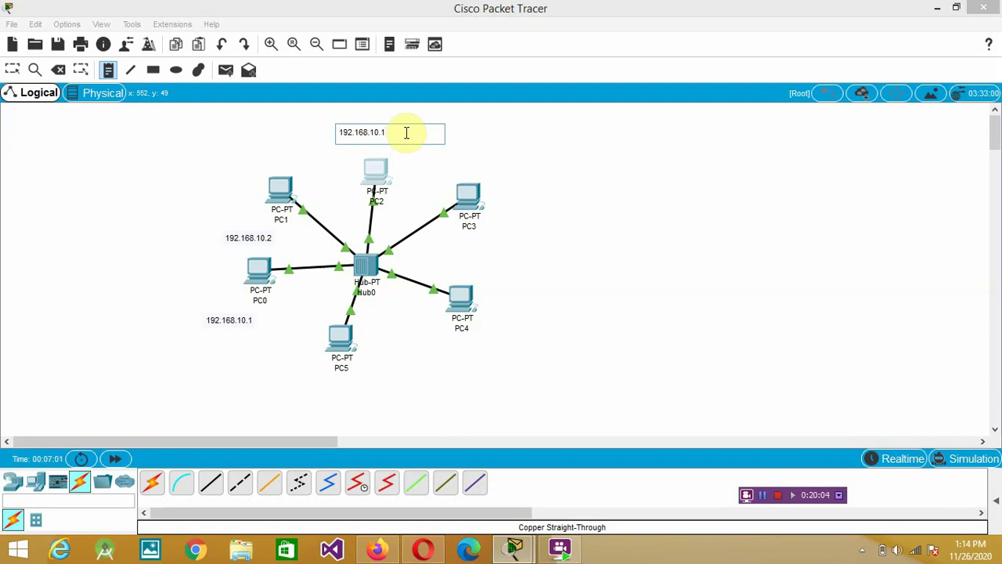
key(BackSpace)
text(3)
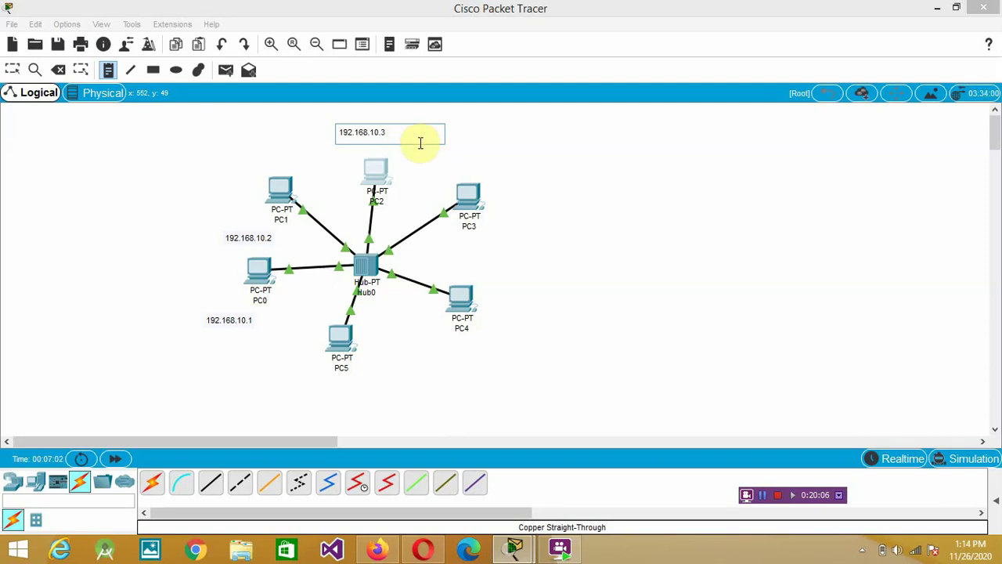
click(514, 179)
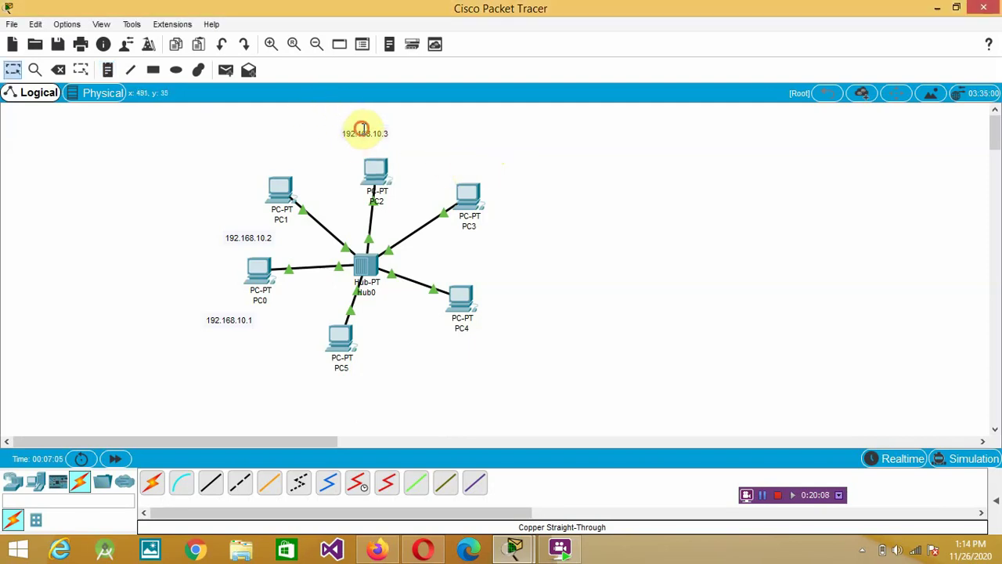
drag(362, 130, 371, 139)
Assign PC3 the static IP address 192.168.10.4 with subnet mask 255.255.255.0 in its IP configuration
click(473, 196)
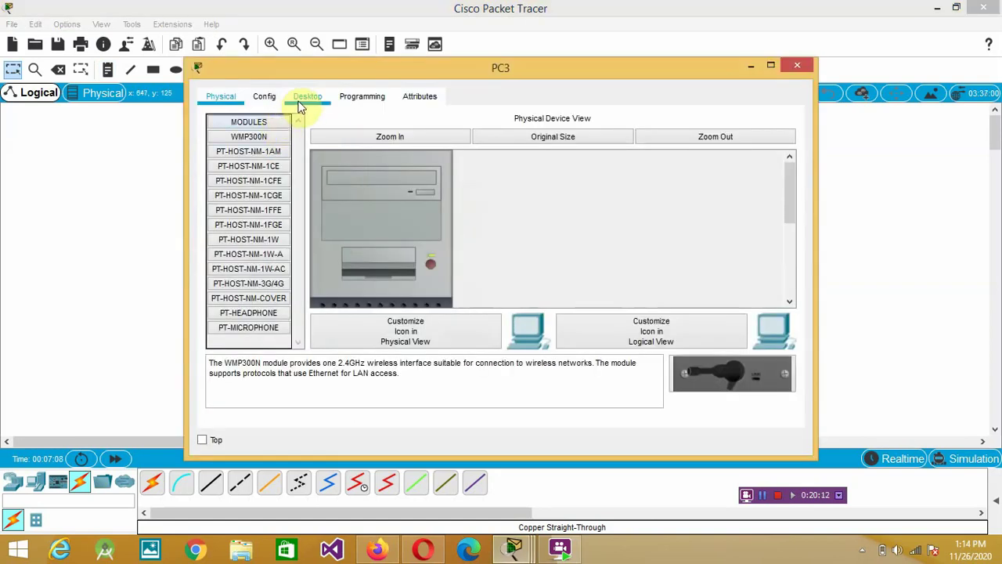
click(302, 98)
click(268, 161)
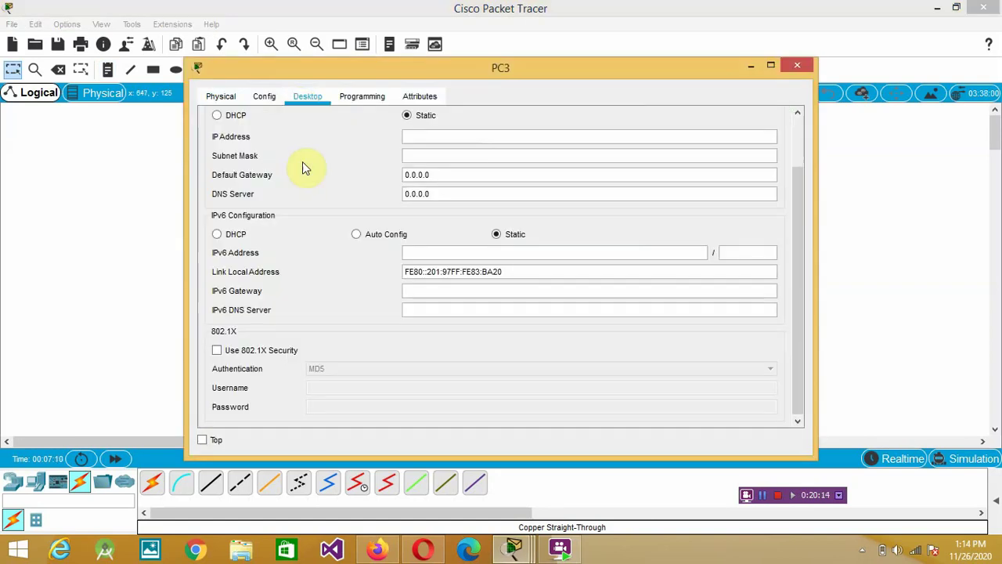
click(424, 138)
text(192.168.10.1)
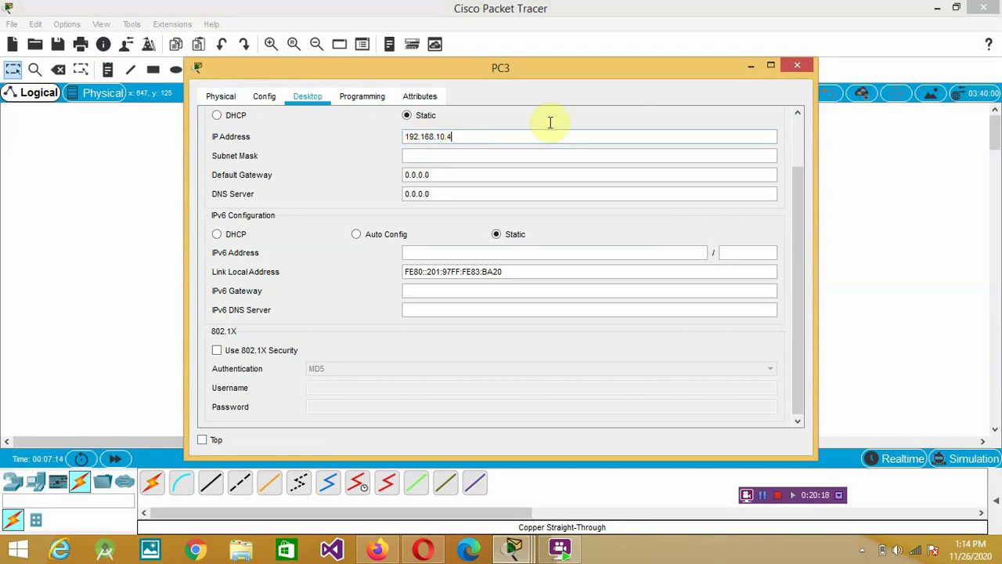
click(479, 173)
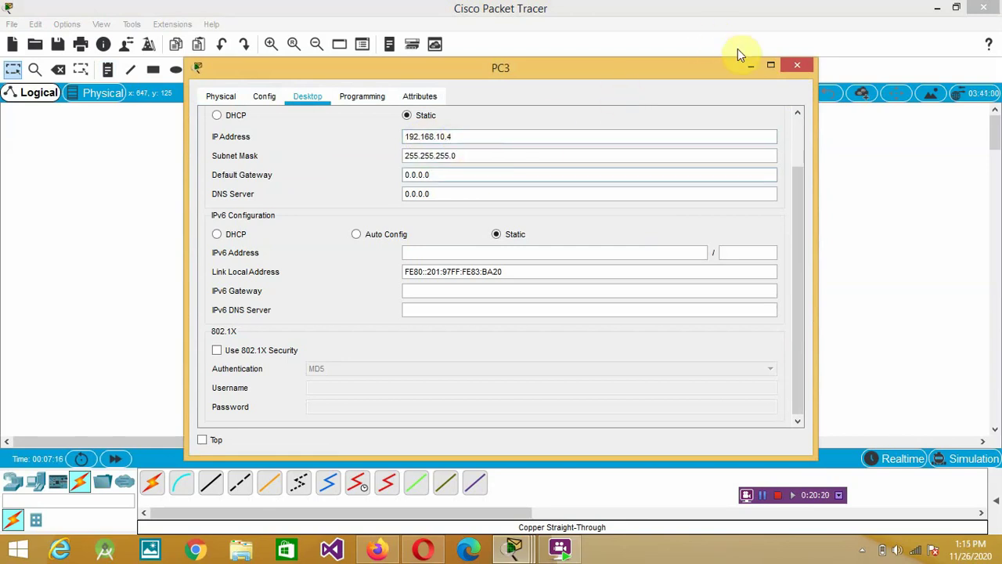
click(800, 65)
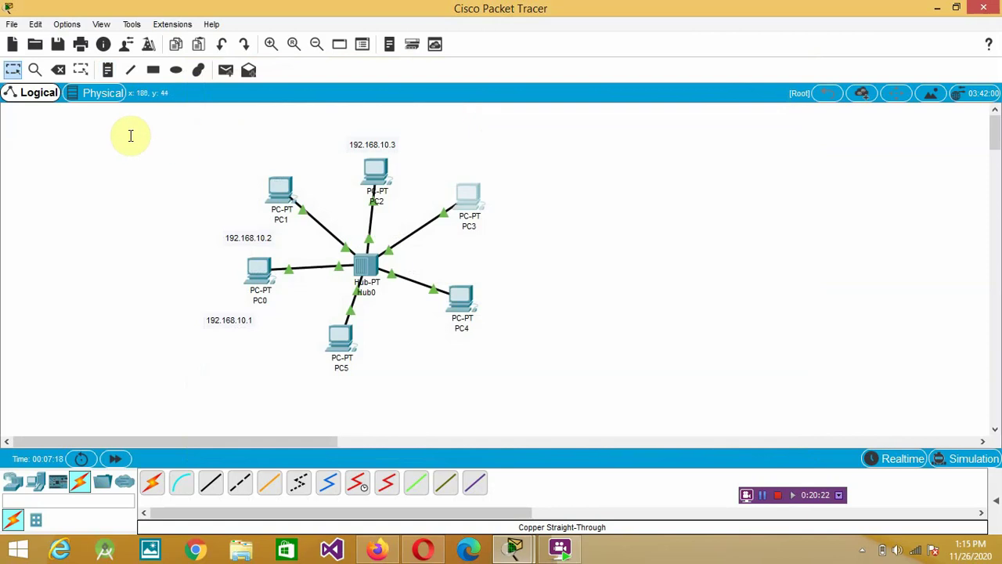
Place a note reading 192.168.10.4 just above PC3
click(108, 70)
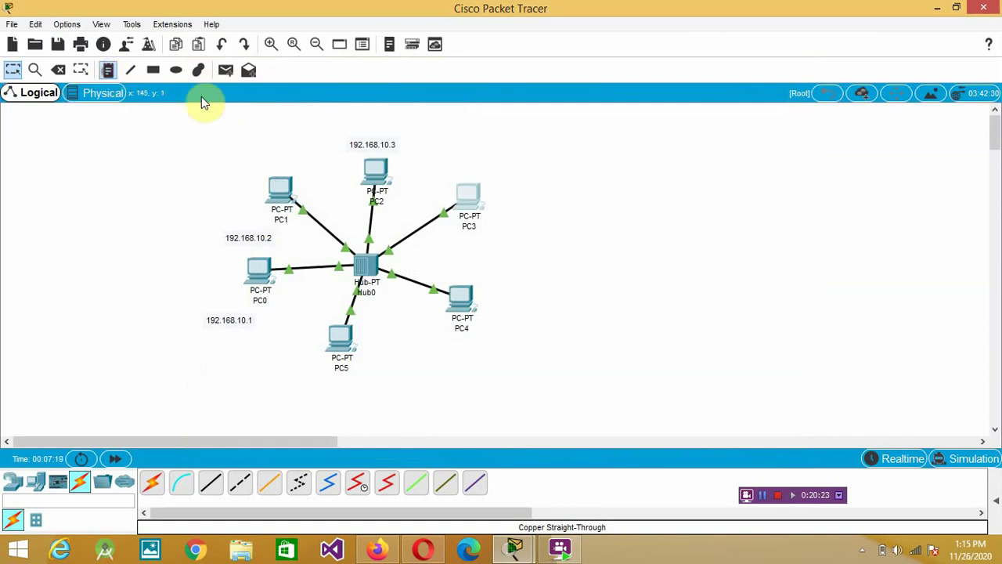
click(470, 162)
text(192.168.10.1)
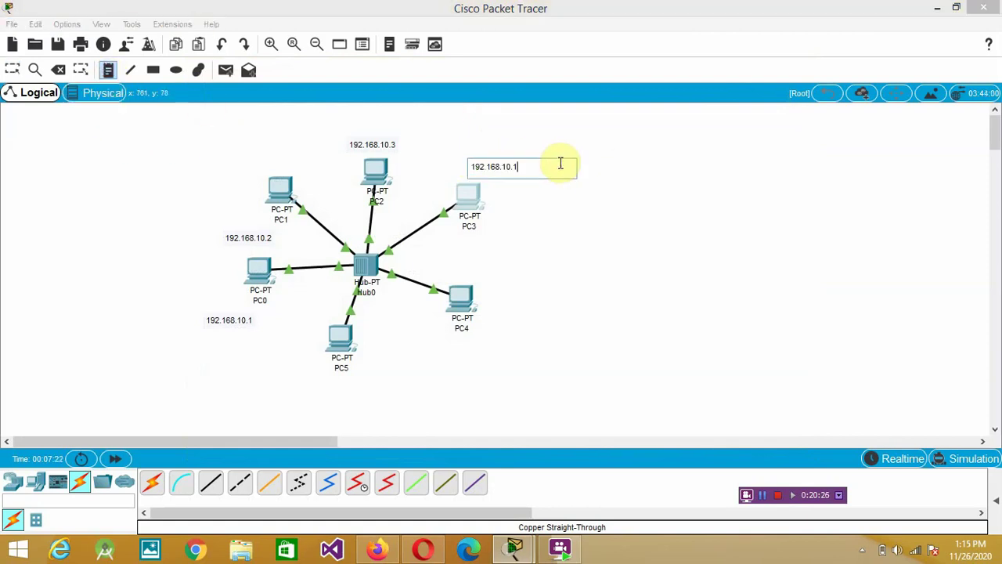
text(4)
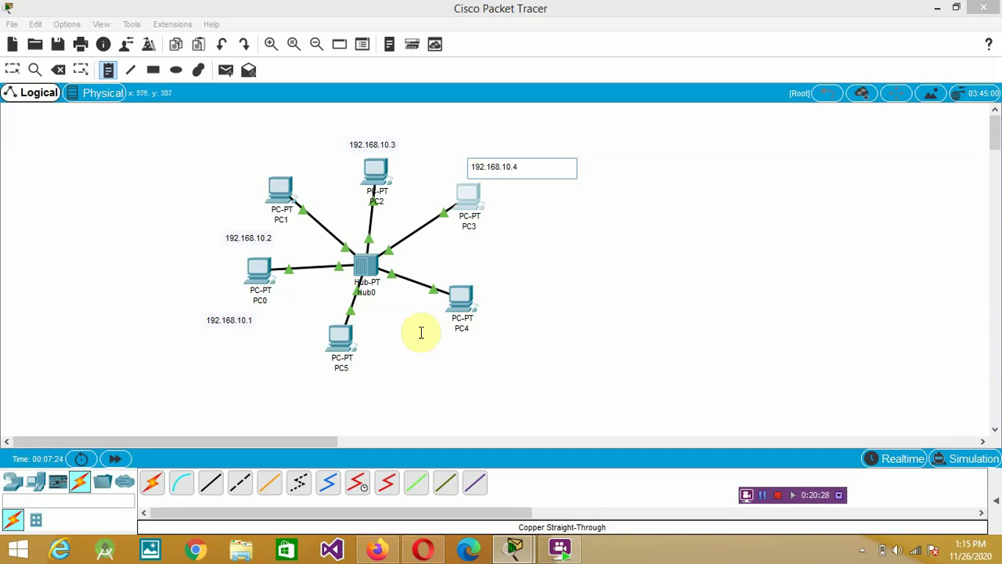
key(Escape)
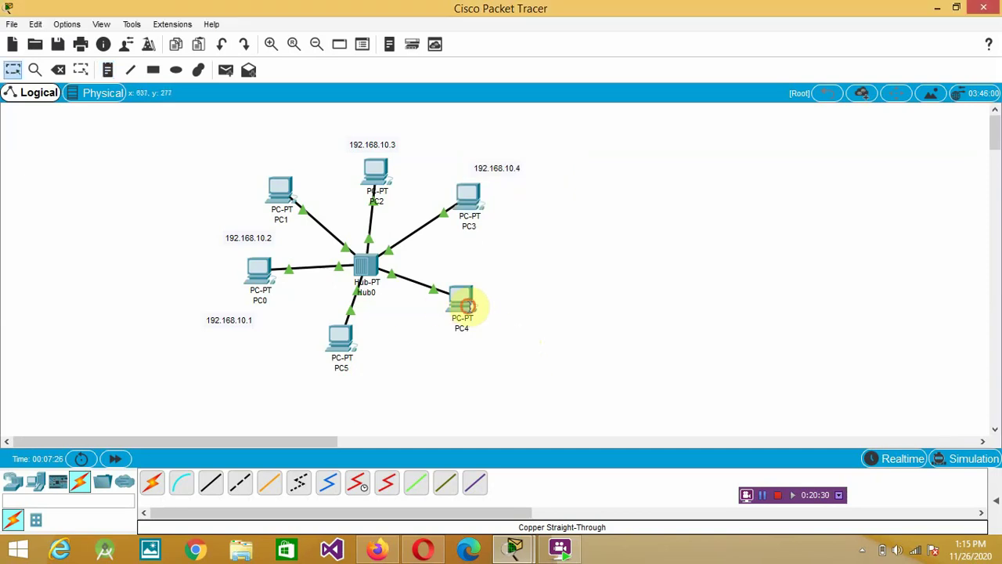
Assign PC4 the static IP address 192.168.10.5 with the default subnet mask in its IP configuration
click(441, 296)
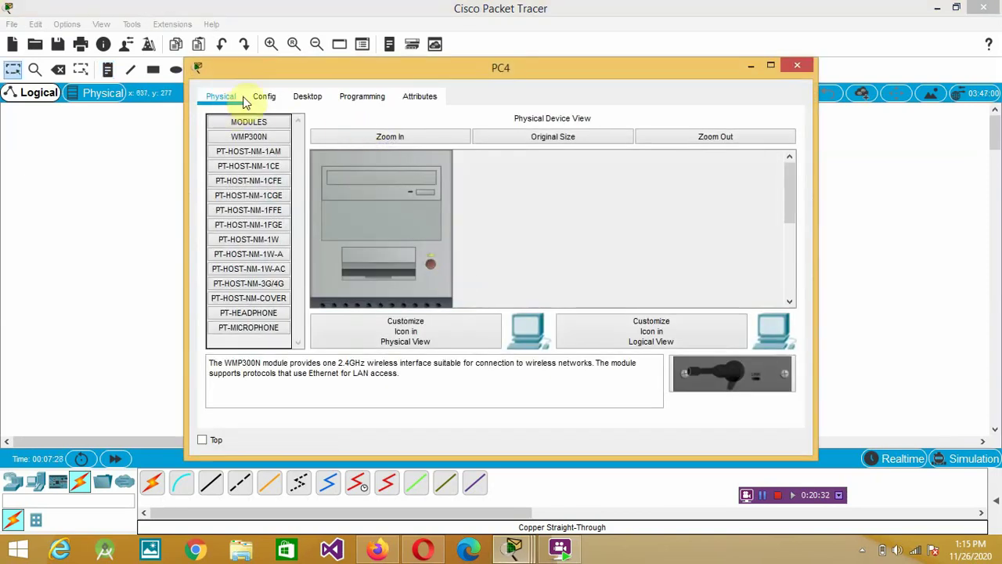
click(310, 100)
click(280, 166)
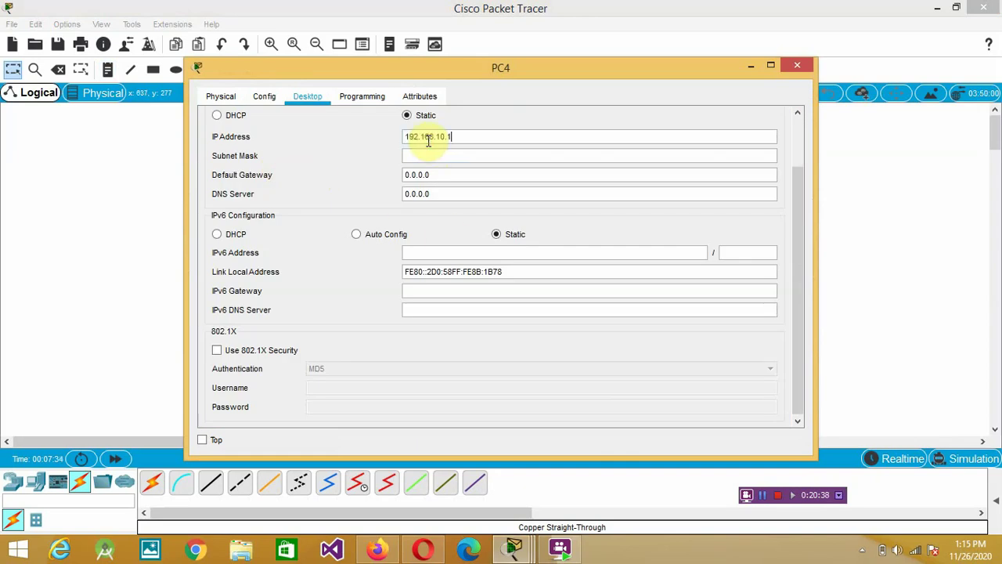
text(5)
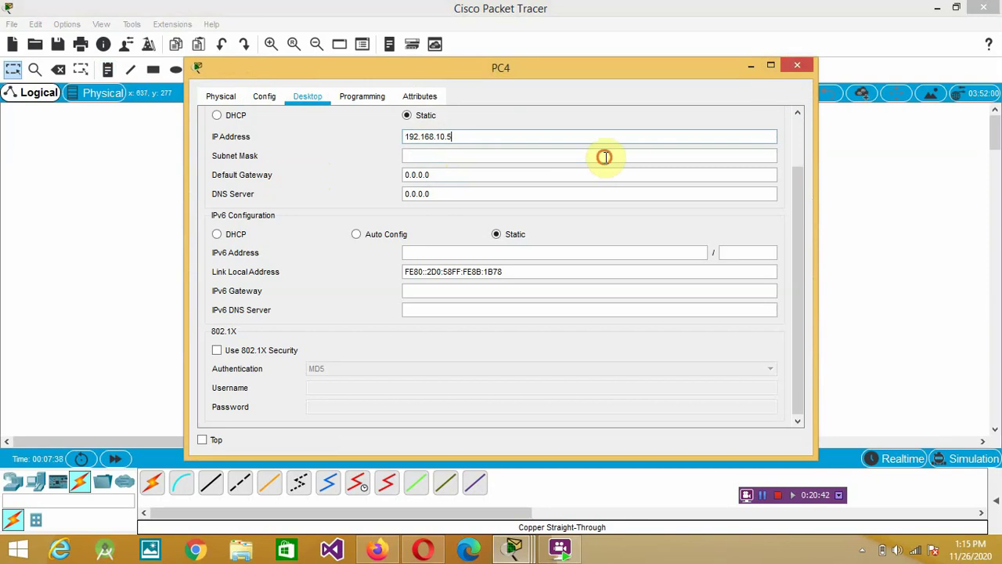
click(604, 156)
click(796, 69)
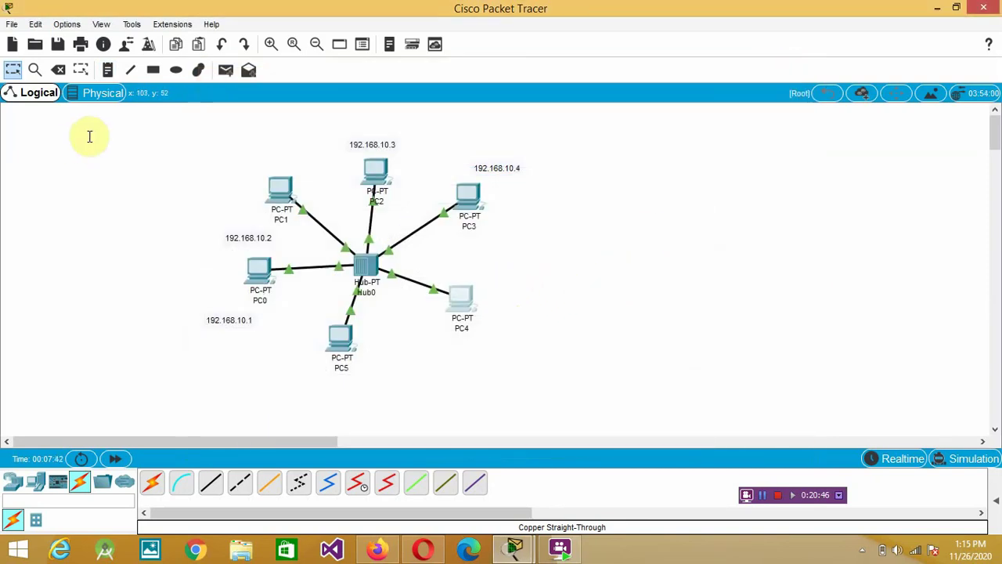
Place a note reading 192.168.10.5 beside PC4, on the side away from the hub
click(106, 69)
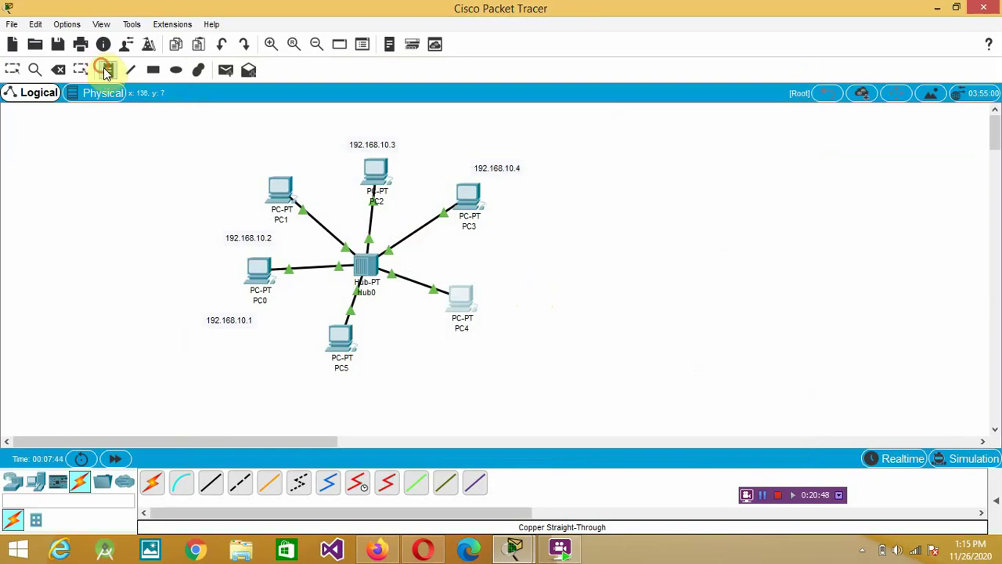
click(486, 282)
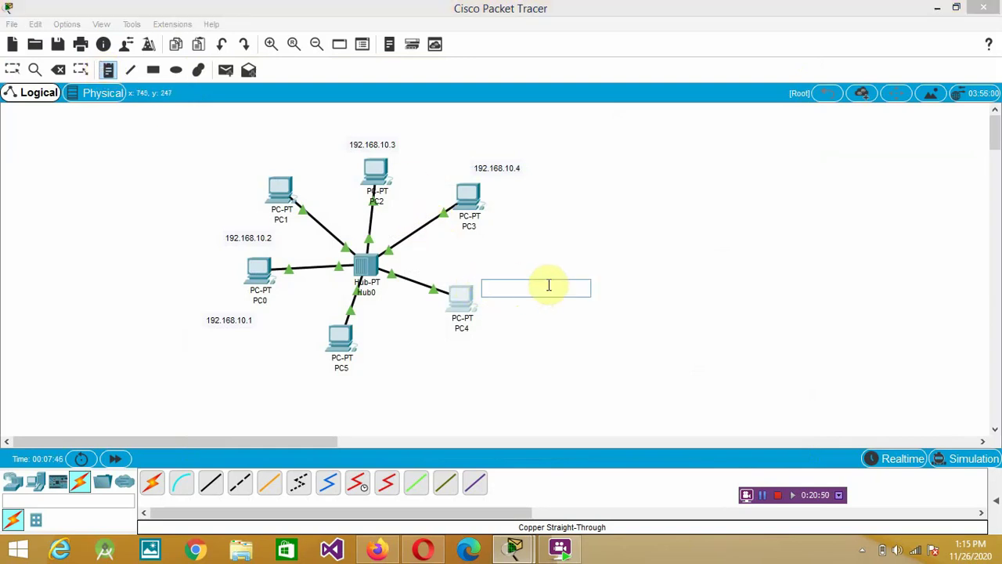
text(192.168.10.1)
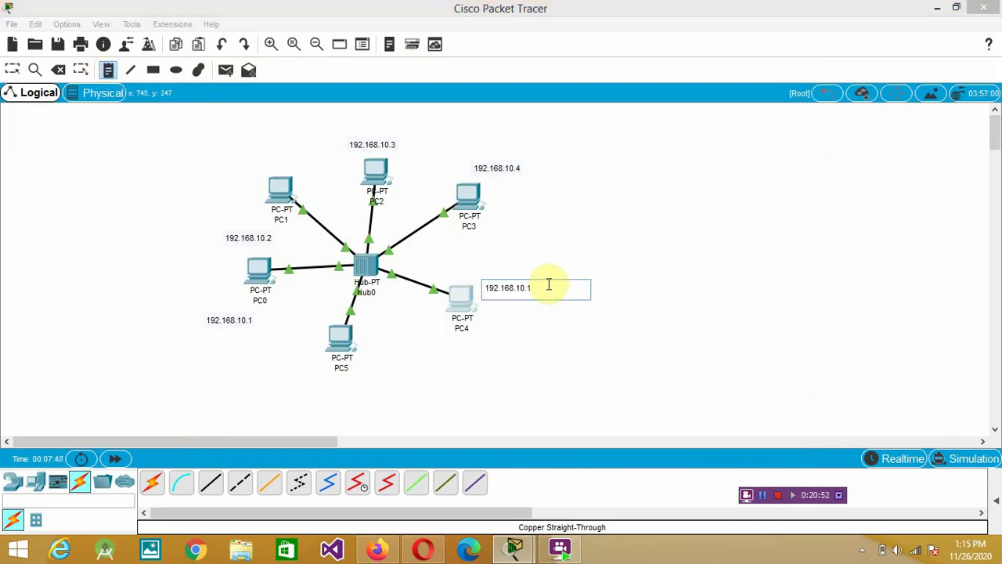
text(5)
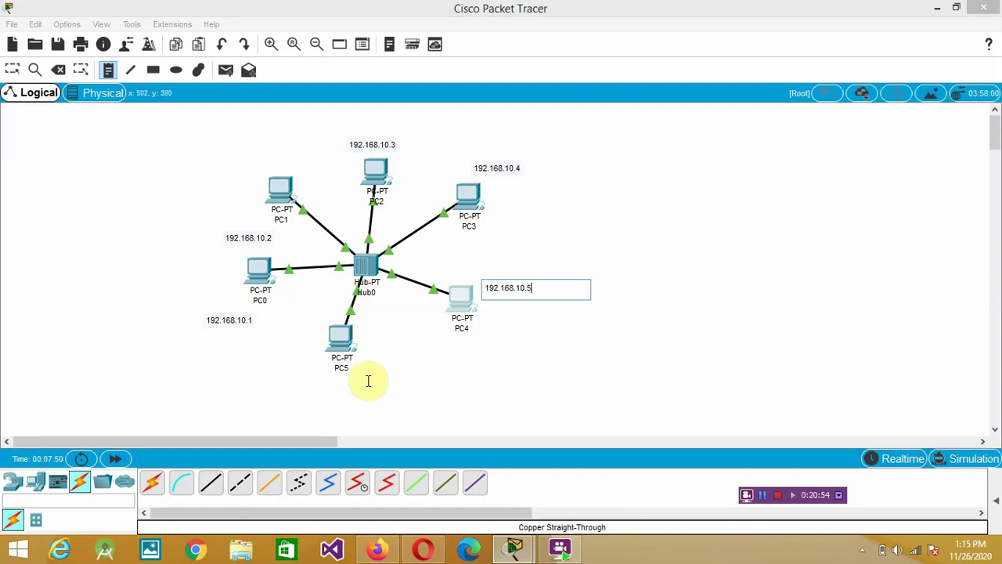
key(Escape)
Assign PC5 the static IP address 192.168.10.6 with subnet mask 255.255.255.0 in its IP configuration
click(343, 344)
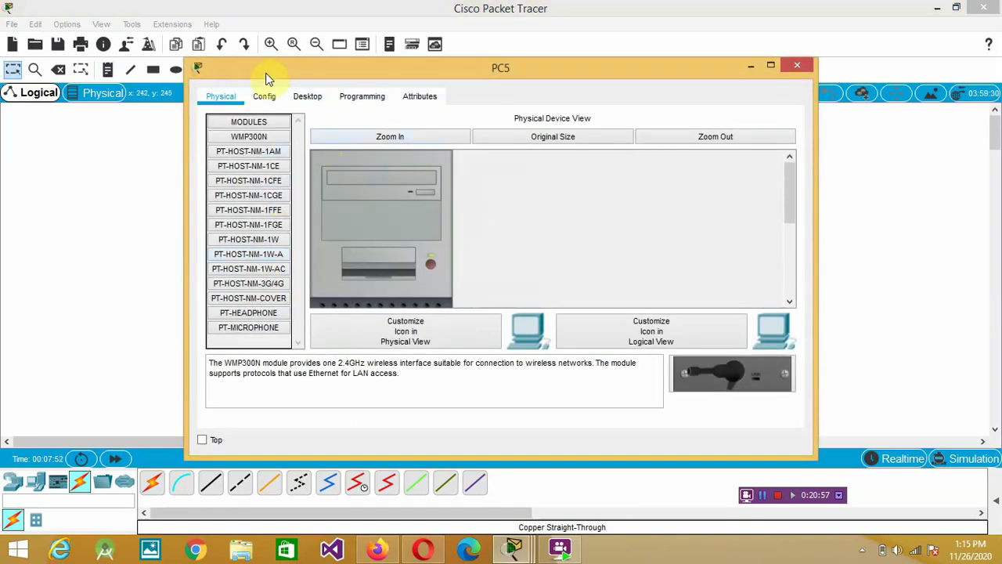
click(302, 97)
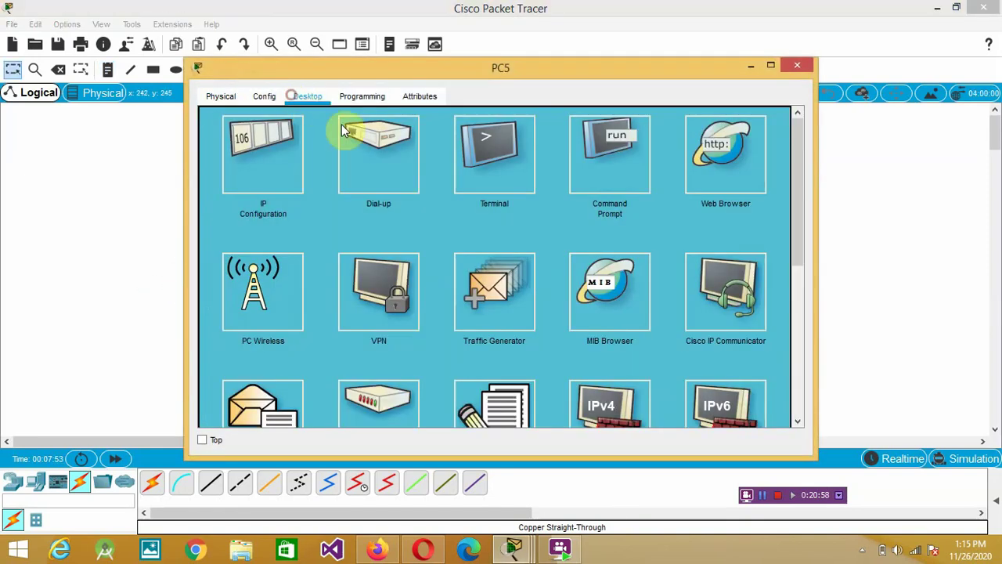
click(276, 153)
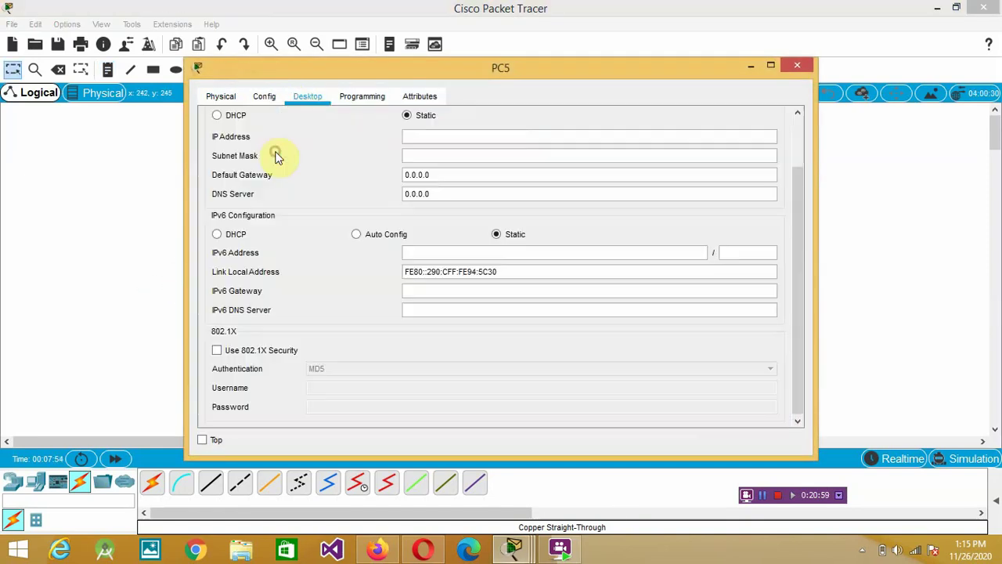
click(441, 136)
text(192.168.10.1)
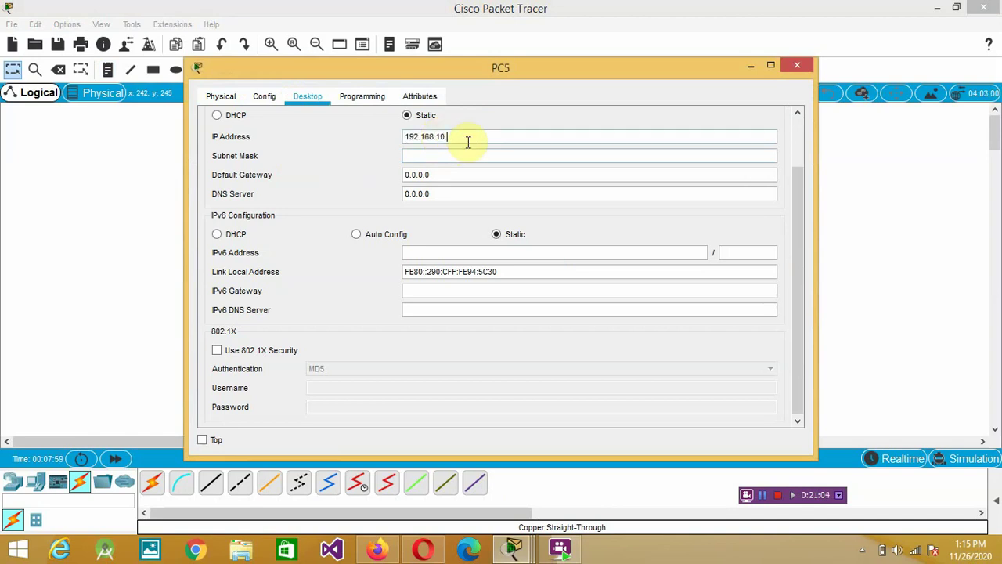
text(6)
click(439, 156)
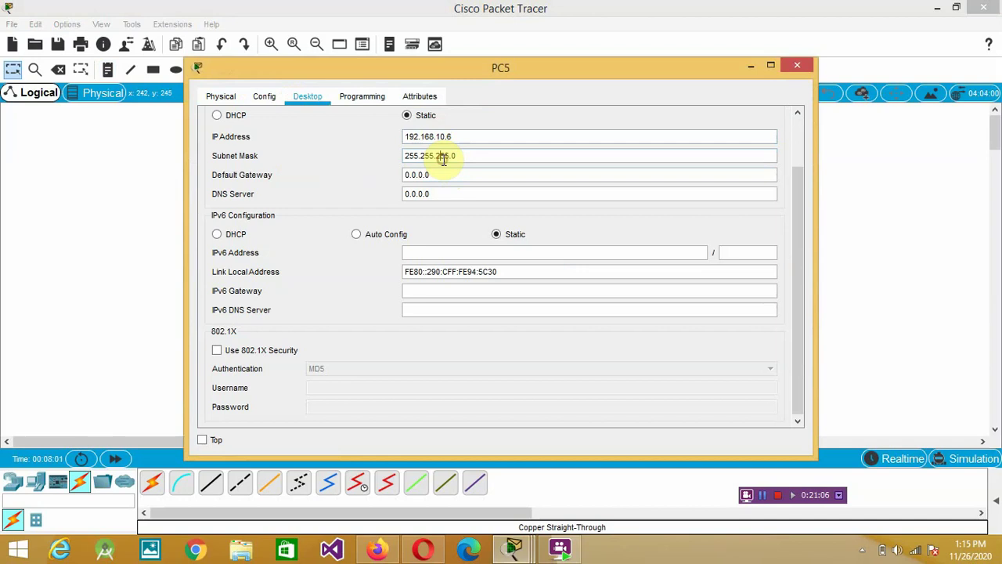
click(799, 65)
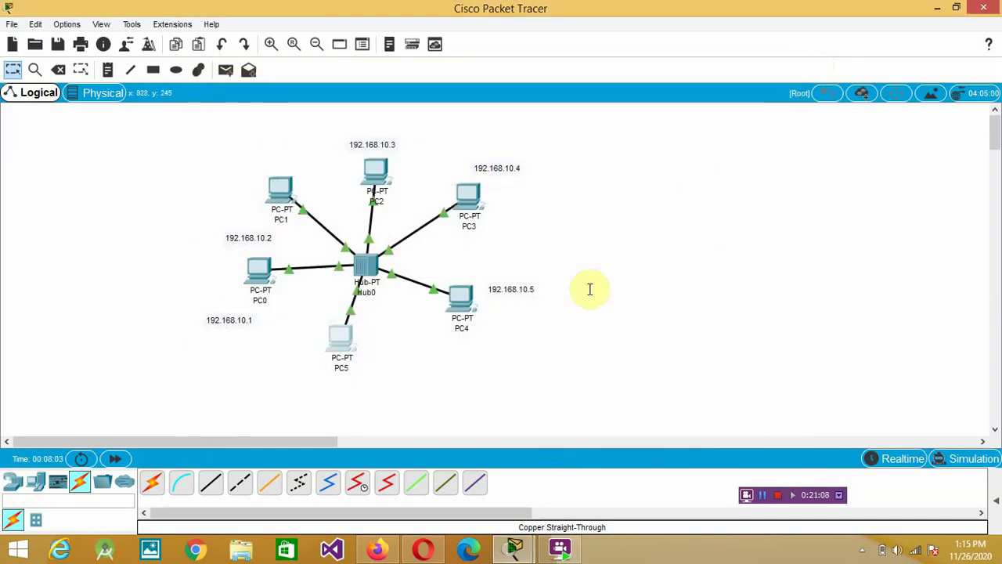
Place a note reading 192.168.10.6 just below PC5
click(107, 69)
click(346, 389)
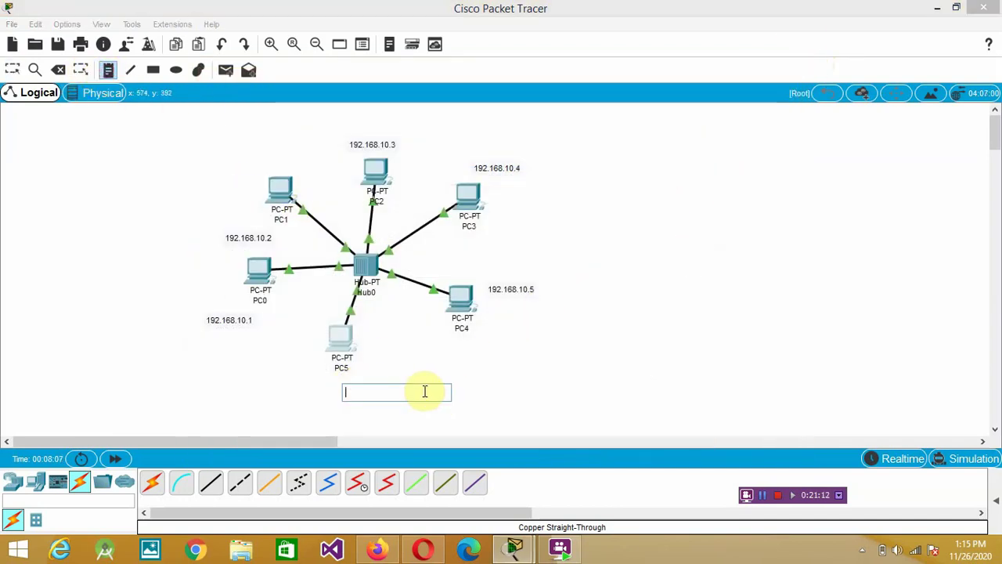
text(192.168.10.1)
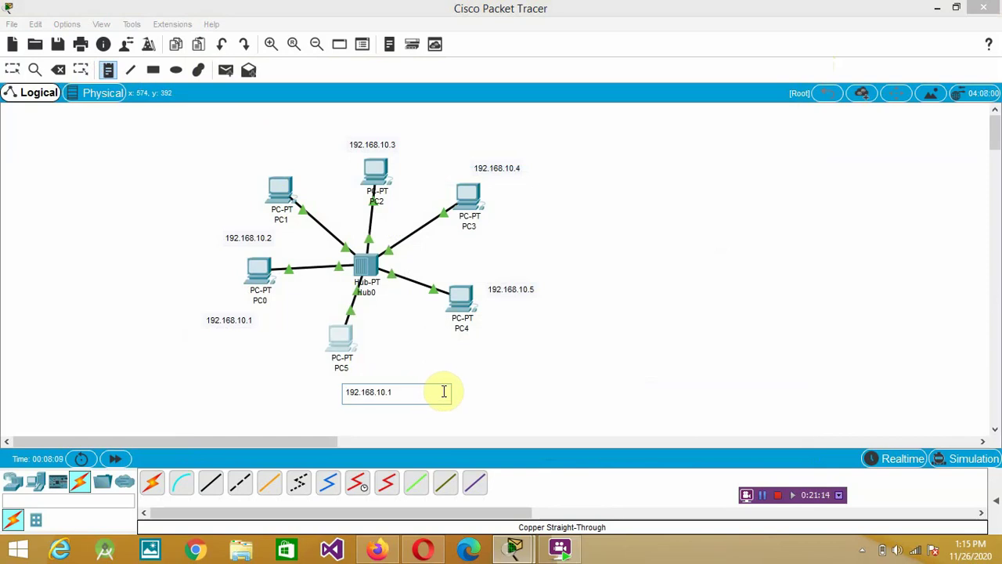
key(BackSpace)
text(6)
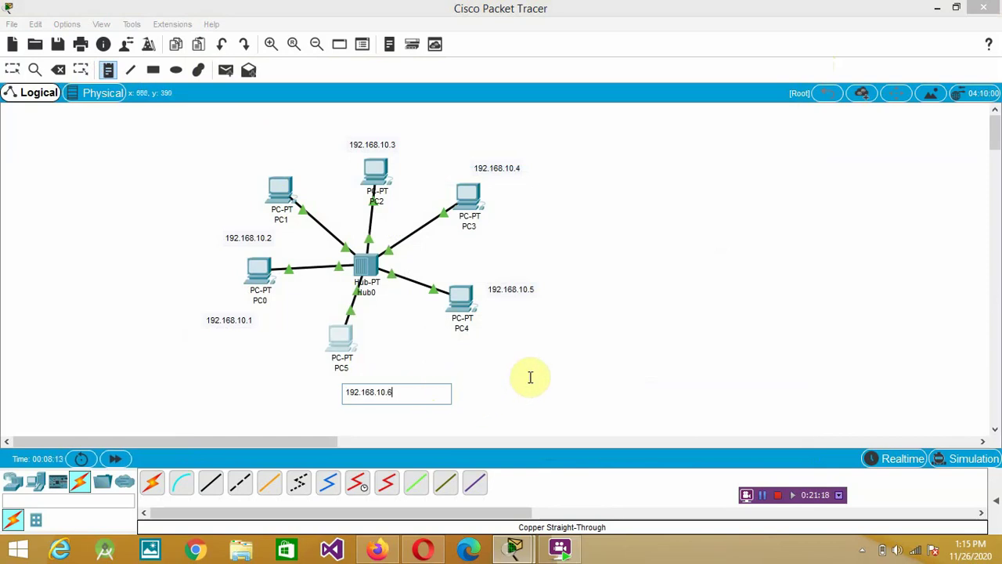
key(Escape)
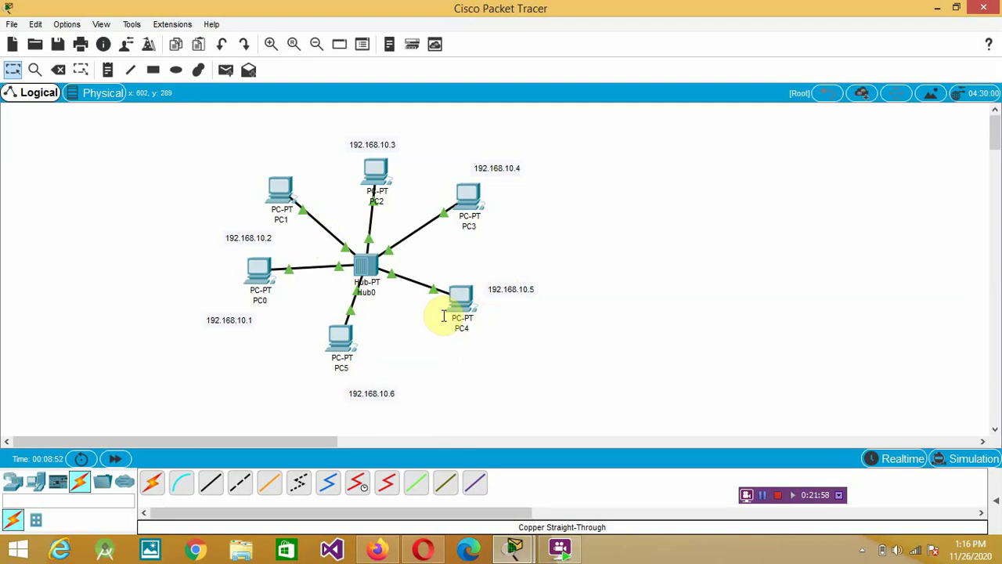
Add a simple PDU with PC0 as the source and PC5 as the destination
click(225, 72)
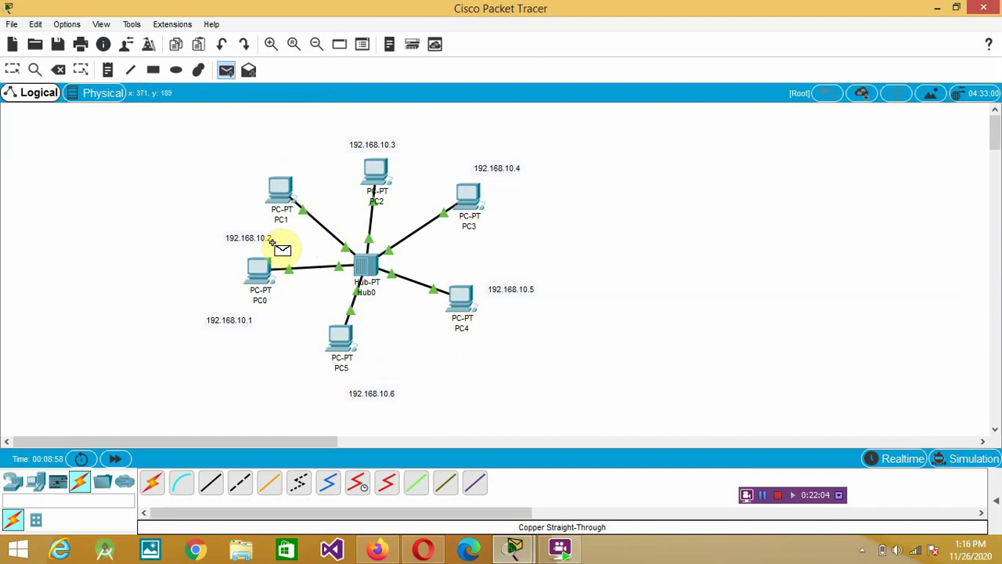
click(259, 268)
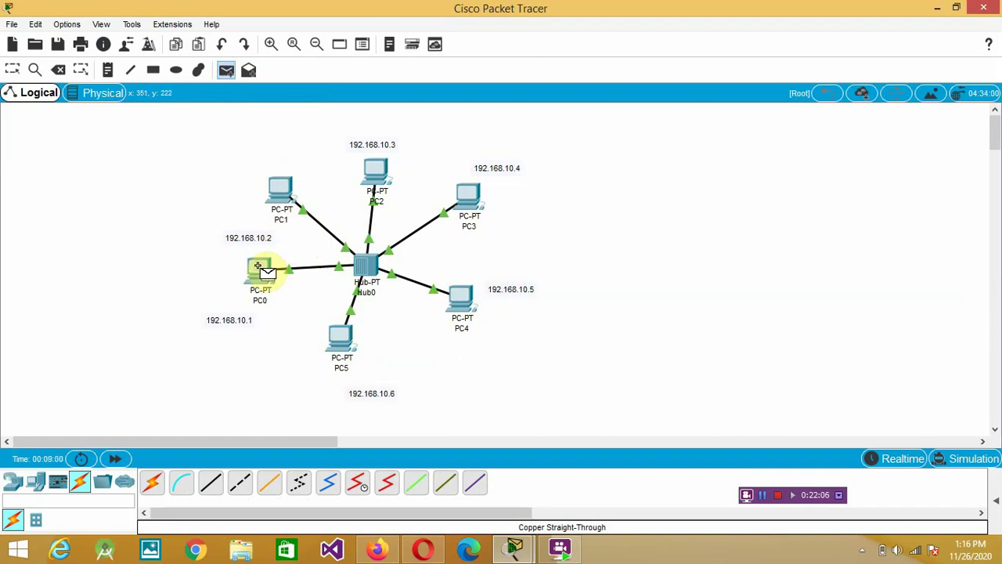
click(345, 342)
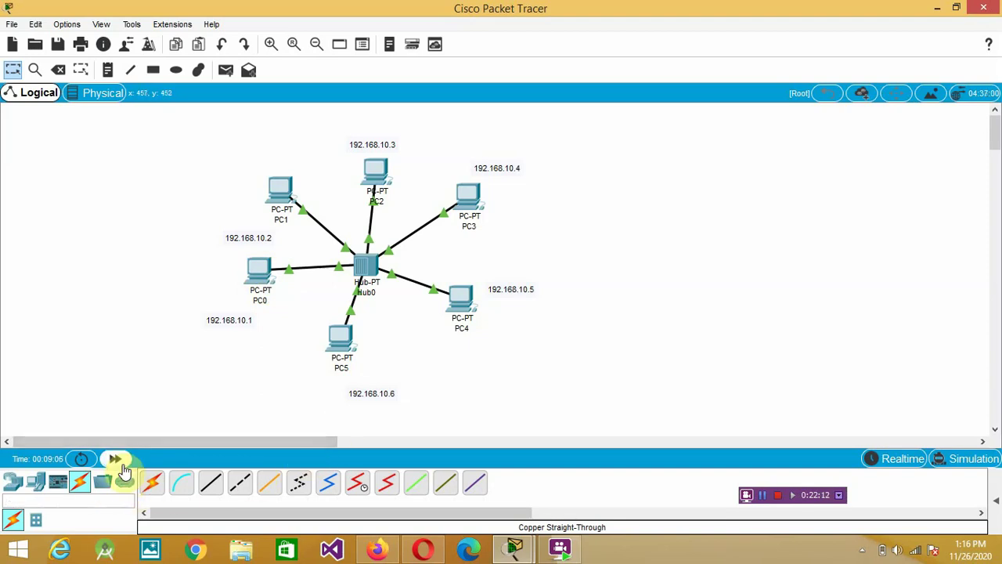
click(10, 486)
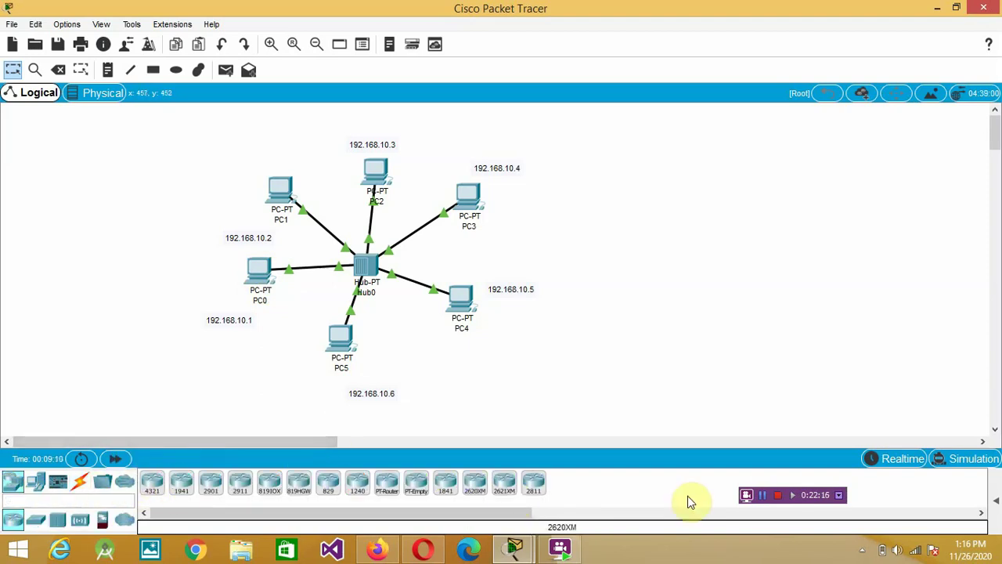
Switch to simulation mode, close the simulation panel, and advance the PDU from PC0 two steps, through the hub to the other PCs
click(984, 459)
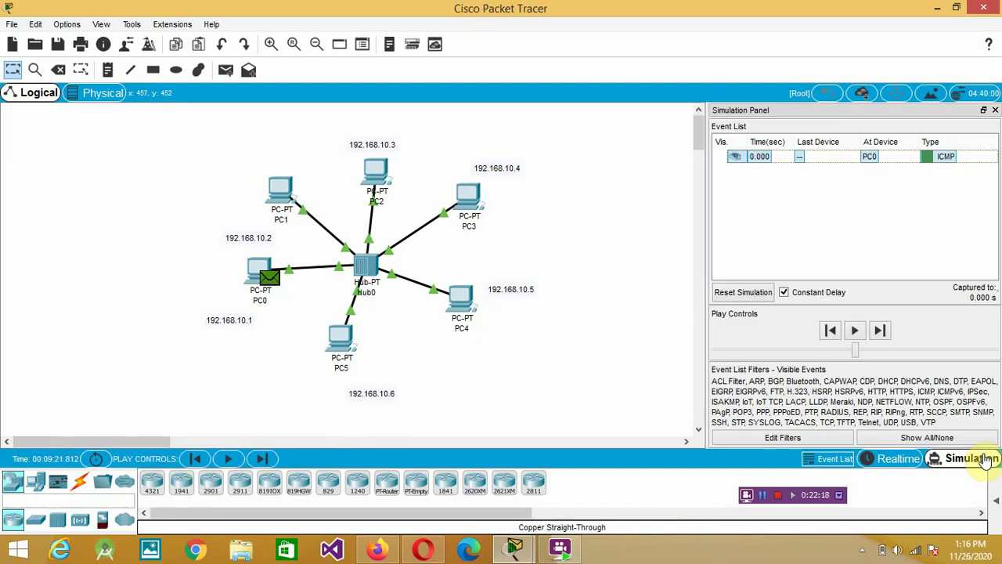
click(995, 109)
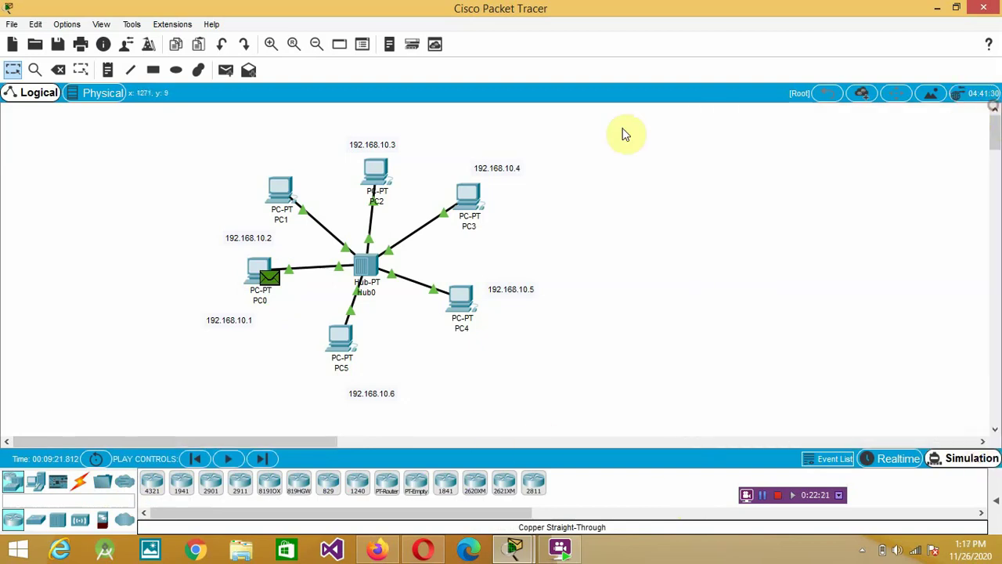
click(264, 461)
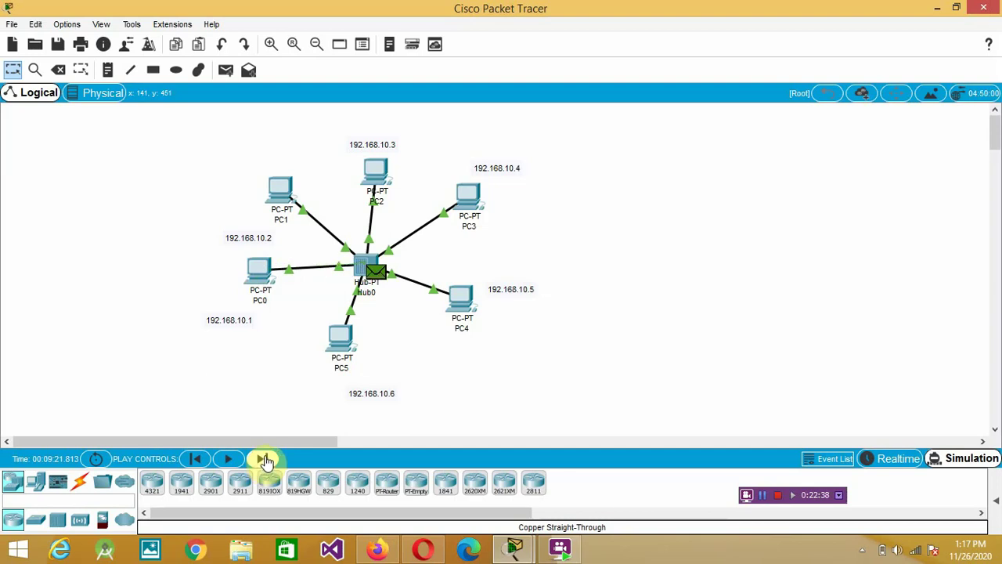
click(368, 274)
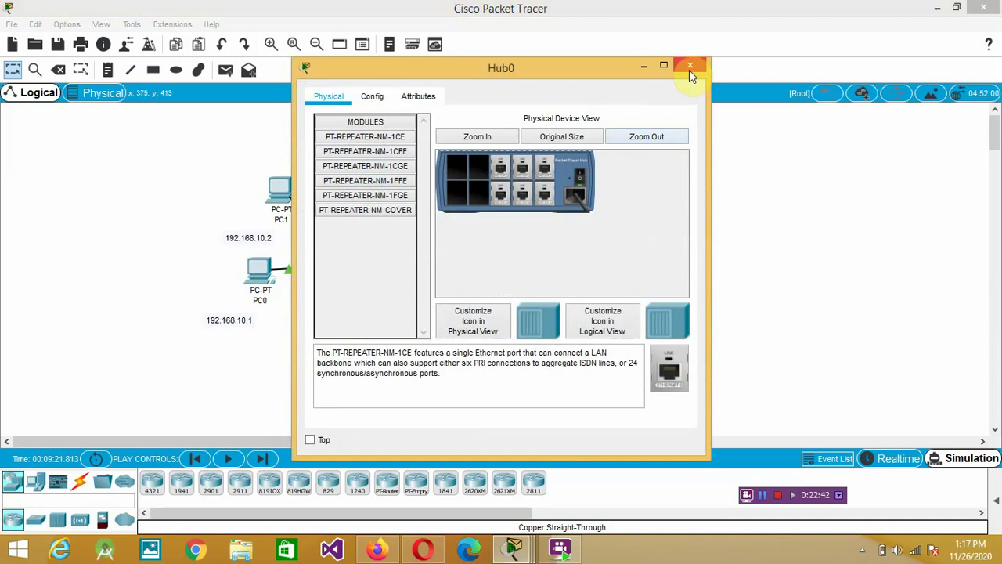
click(689, 68)
click(264, 459)
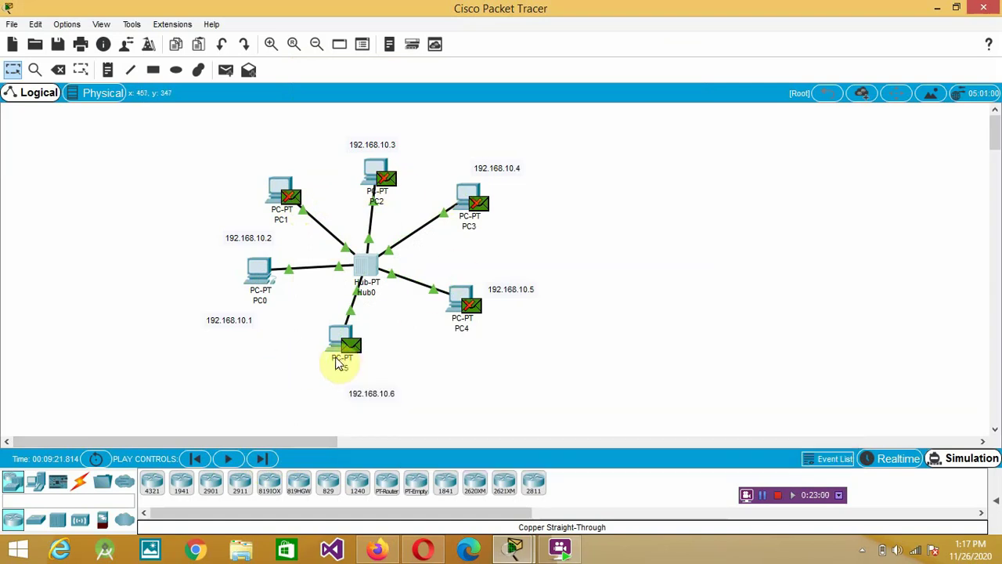
Add a simple PDU with PC5 as the source and PC0 as the destination
mouse_move(344, 356)
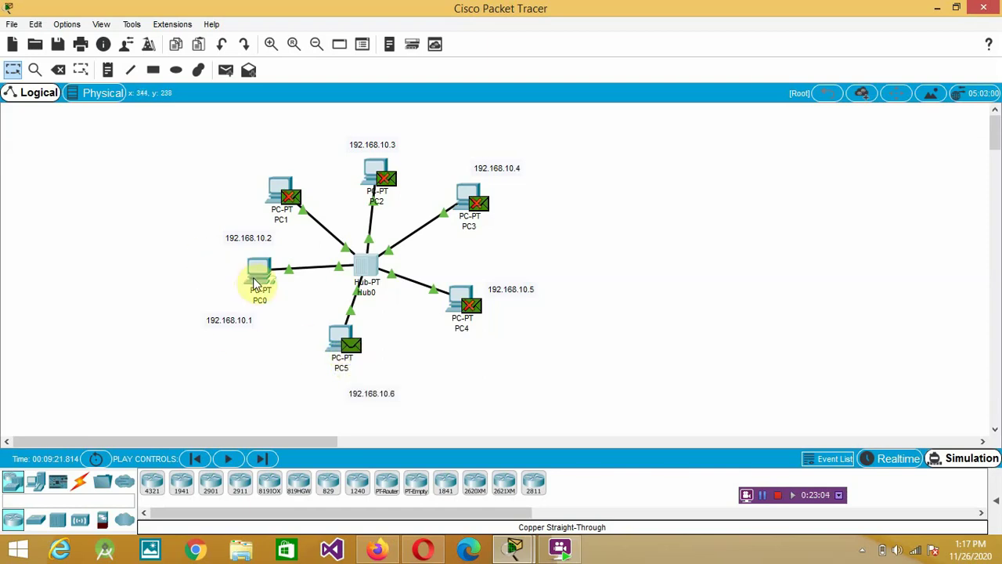
mouse_move(264, 283)
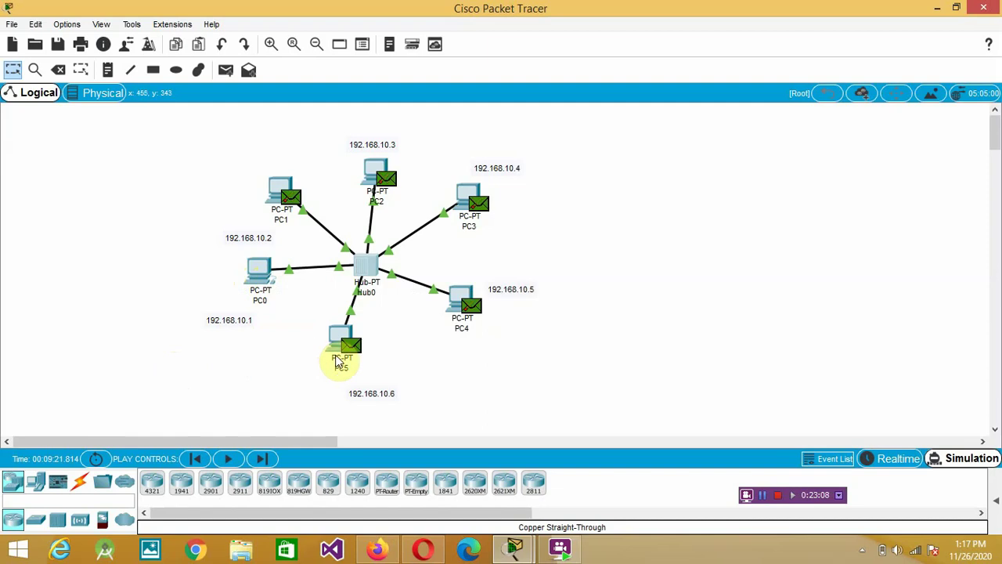
click(227, 72)
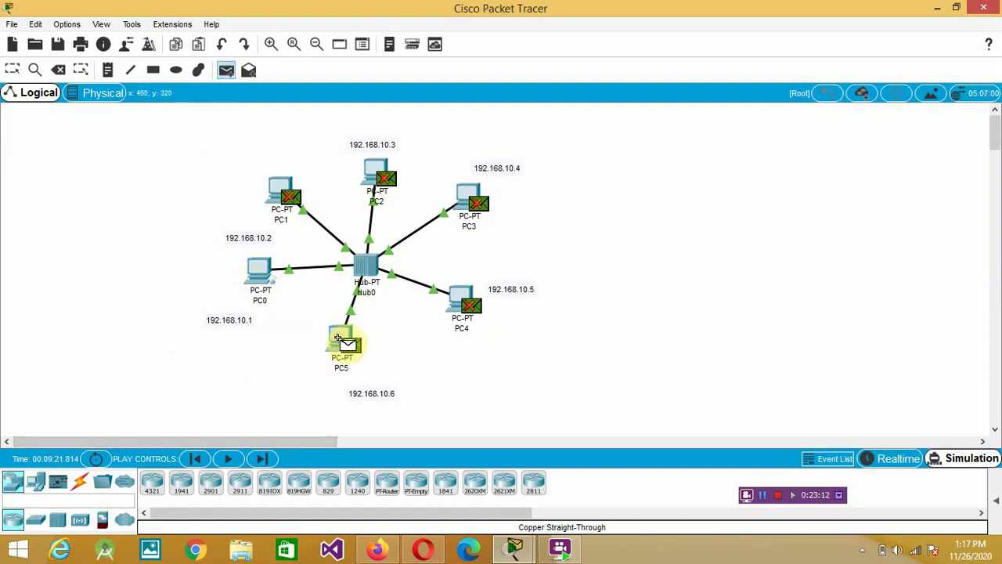
click(257, 266)
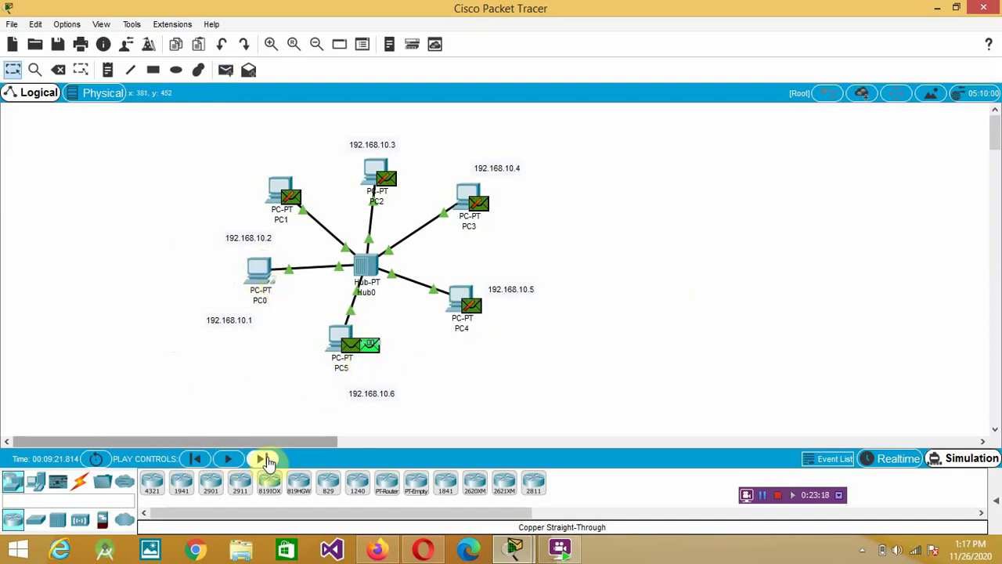
Advance the simulation two more steps to carry PC5's reply through the hub and move the new PDU to the hub
click(263, 459)
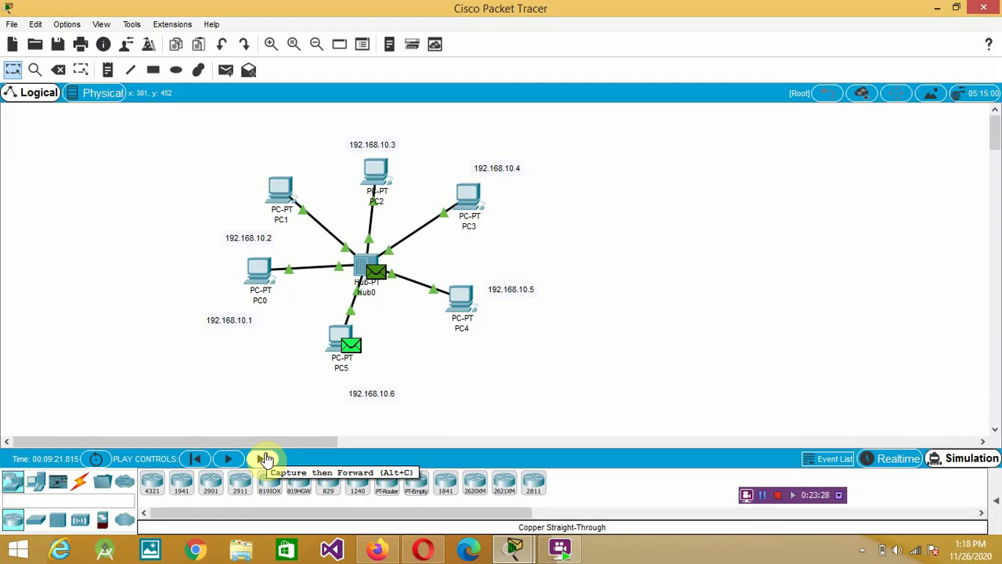
click(263, 458)
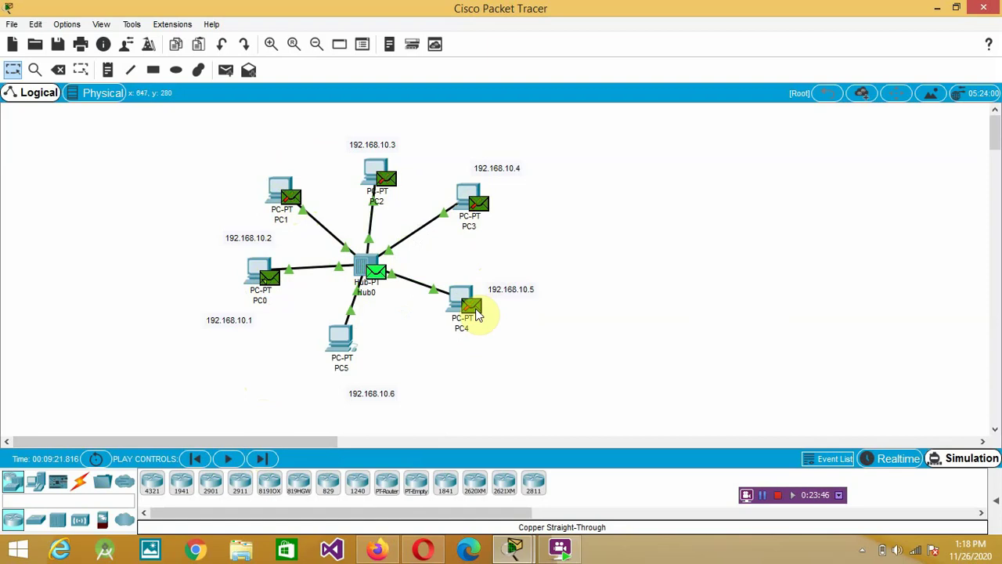
mouse_move(475, 312)
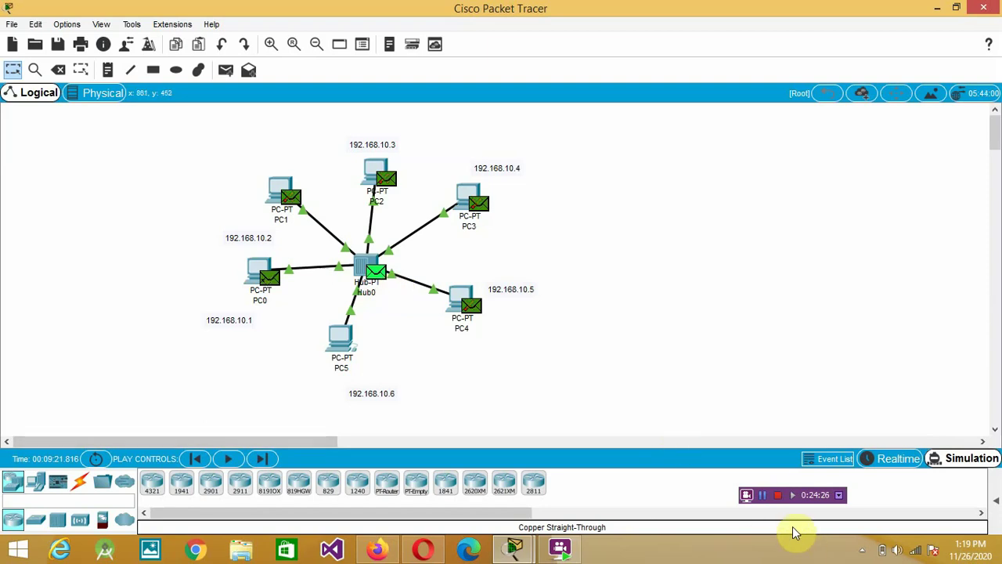
click(777, 495)
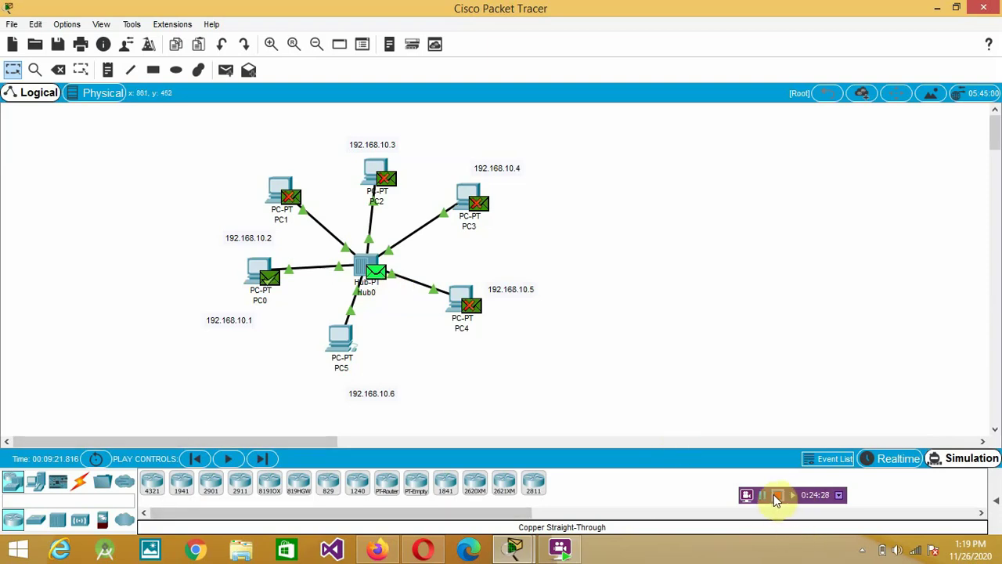